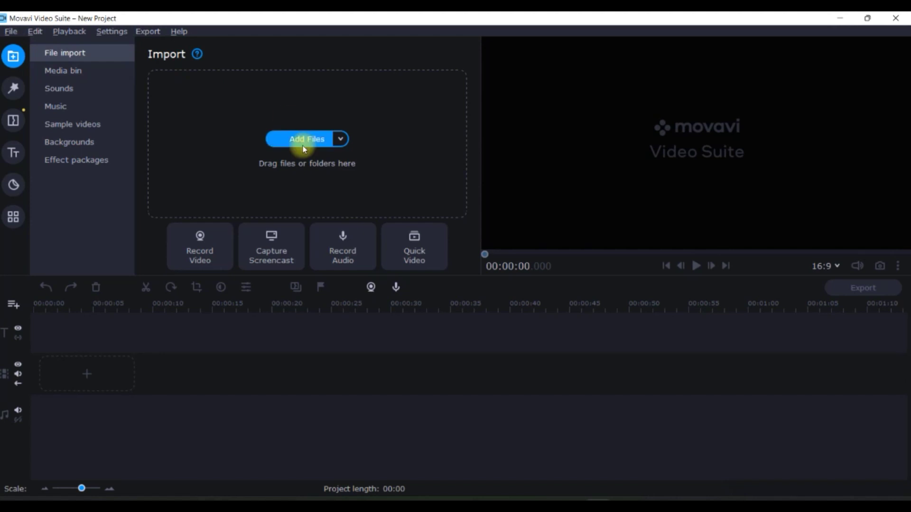
Import Video fot Thumbnail.mp4 and GB Video.mp4, and place Video fot Thumbnail.mp4 at the start of the video track.
left_click(304, 140)
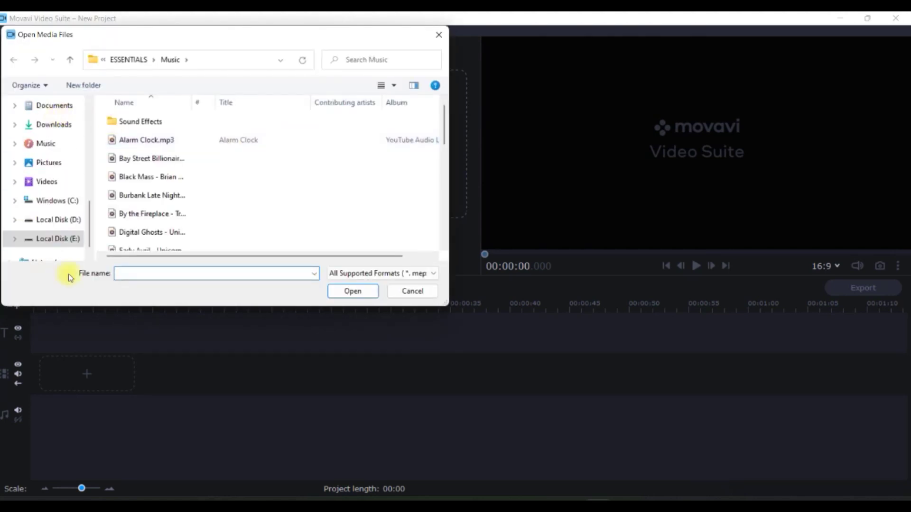
left_click(69, 239)
left_click(131, 246)
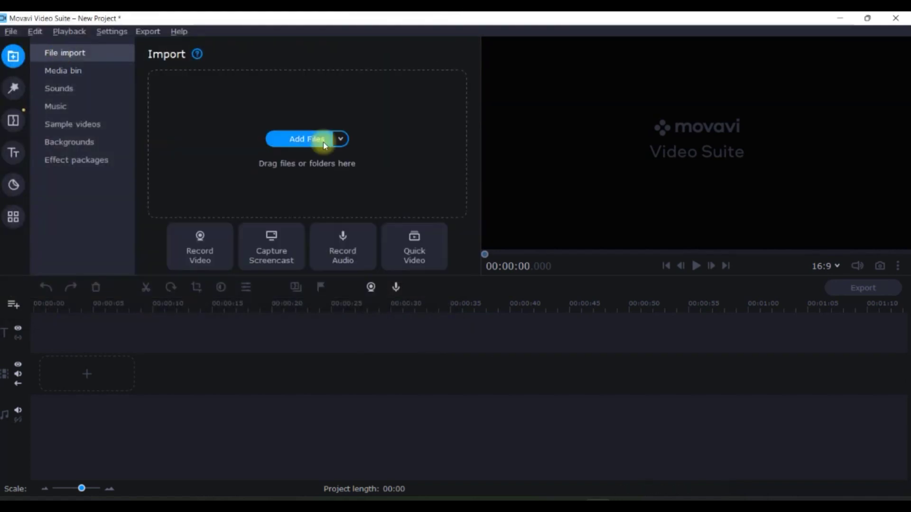
left_click(313, 142)
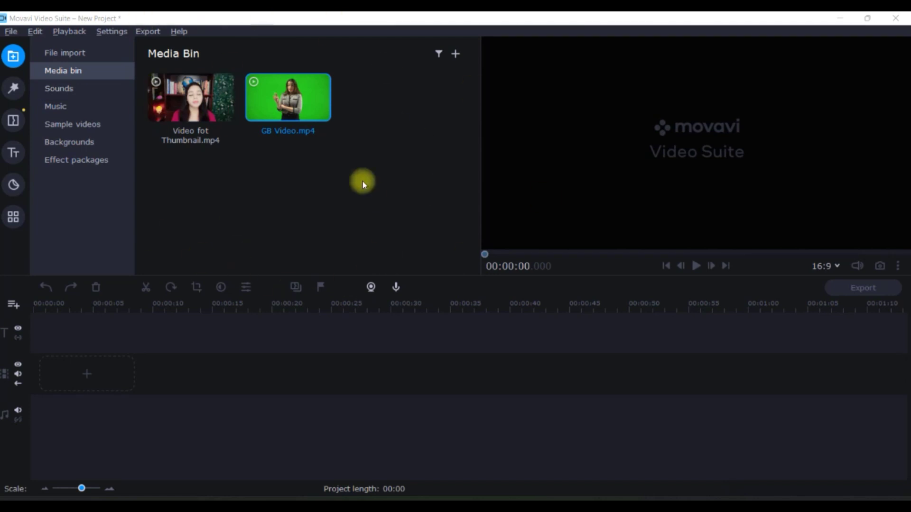
left_click_drag(208, 100, 29, 359)
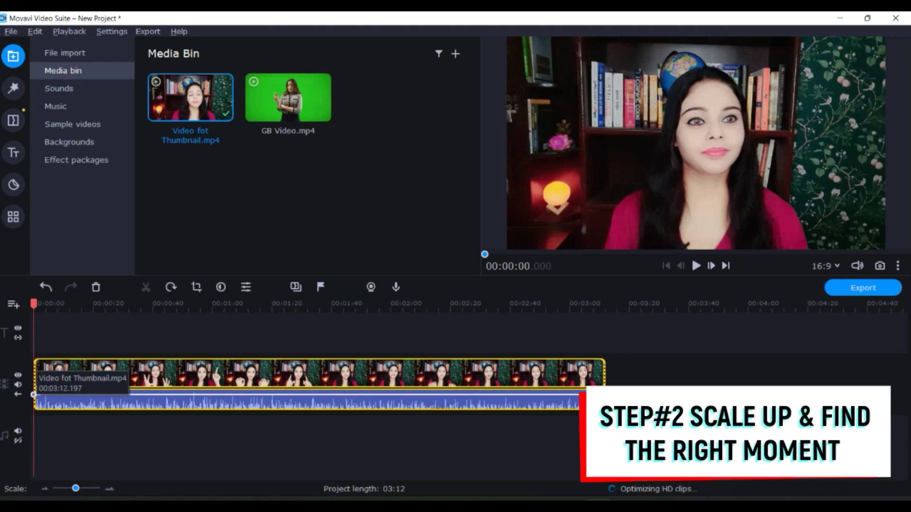
Enlarge the timeline scale and delete the audio of the Video fot Thumbnail.mp4 clip.
left_click_drag(78, 491, 87, 490)
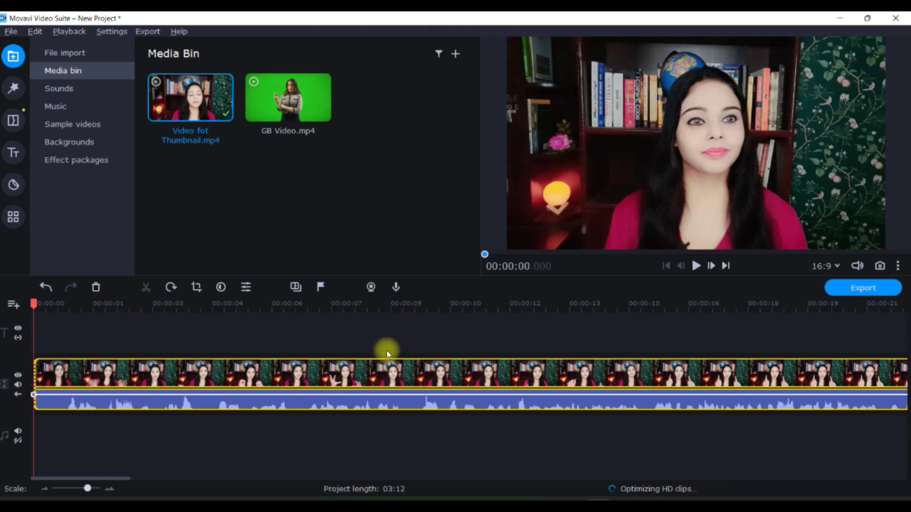
left_click(297, 408)
left_click(213, 408)
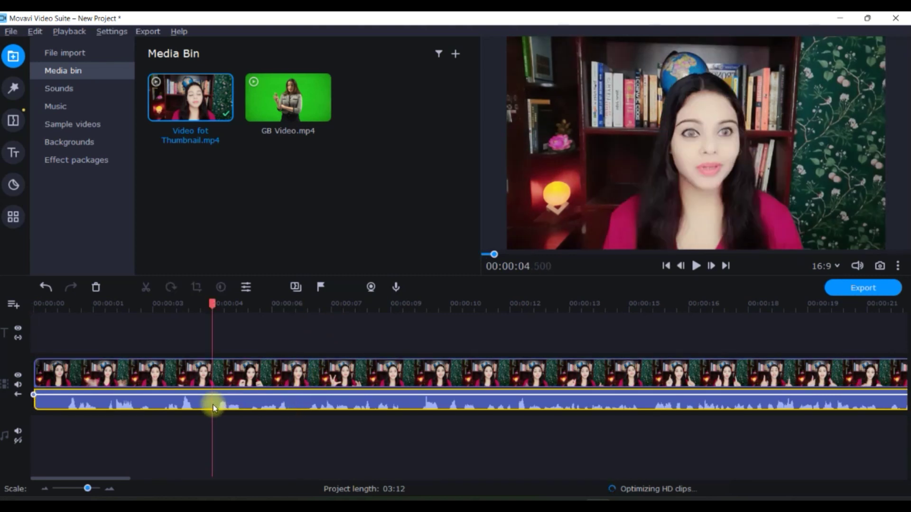
key("Delete")
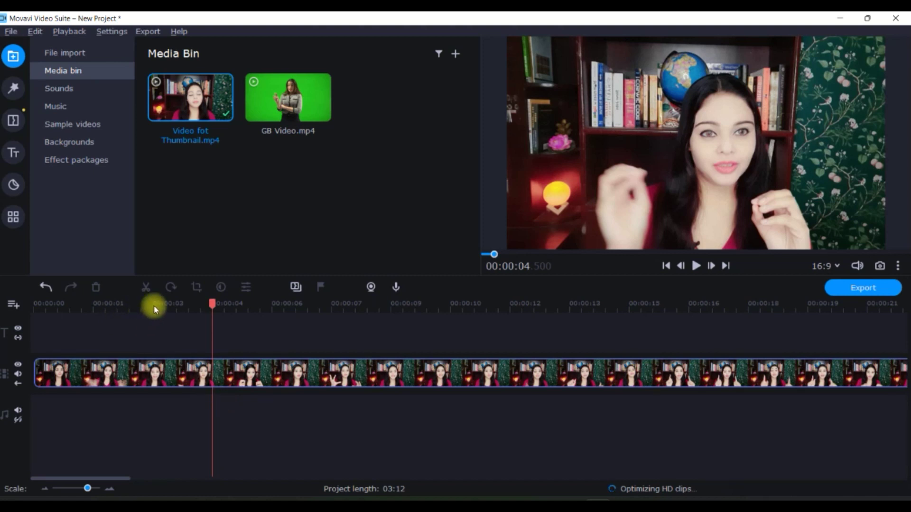
Insert a freeze frame of the raised-finger gesture at about 00:00:48 and delete the rest of the footage.
left_click_drag(216, 304, 636, 351)
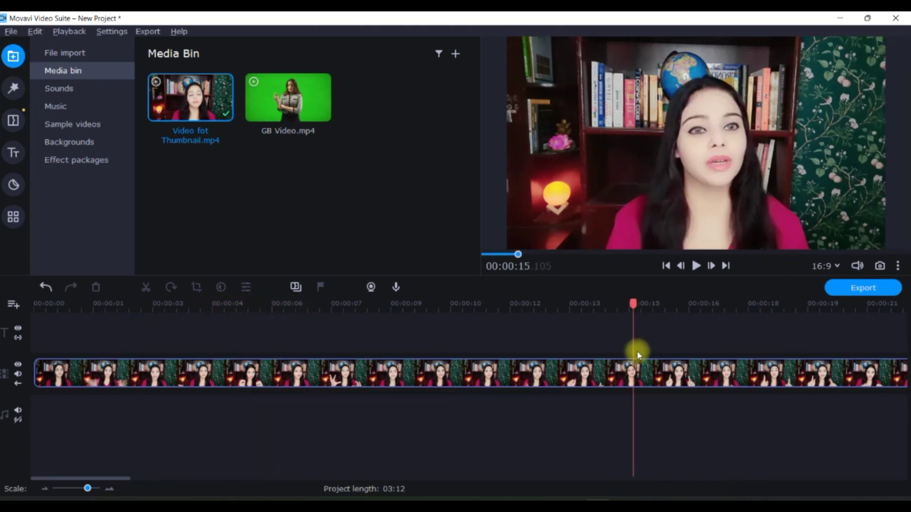
left_click_drag(644, 303, 833, 305)
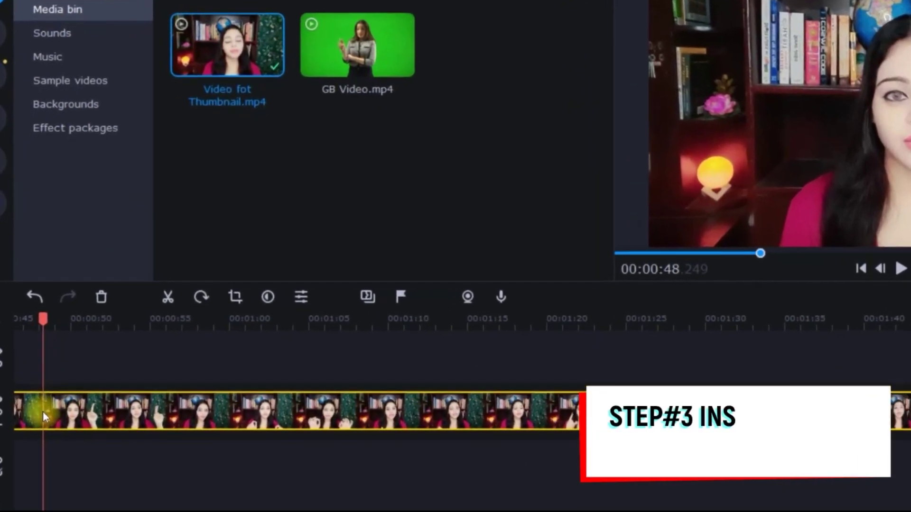
right_click(42, 411)
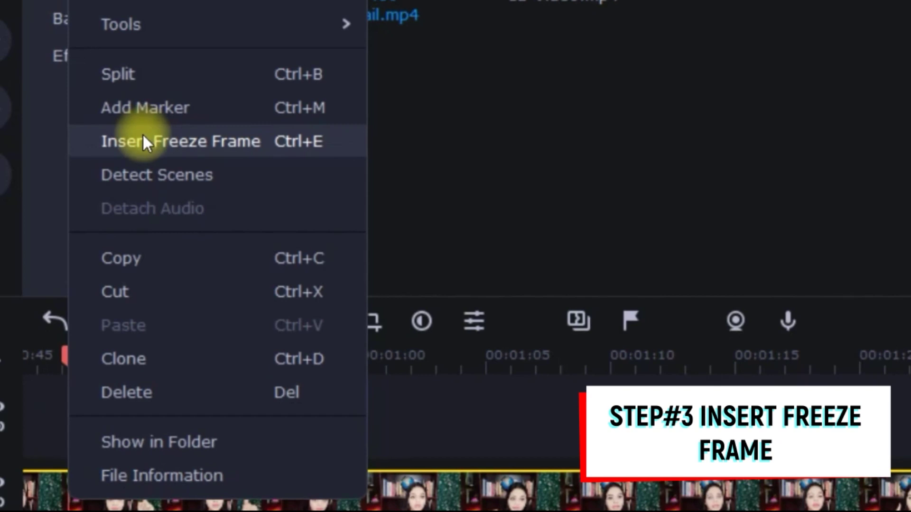
left_click(144, 137)
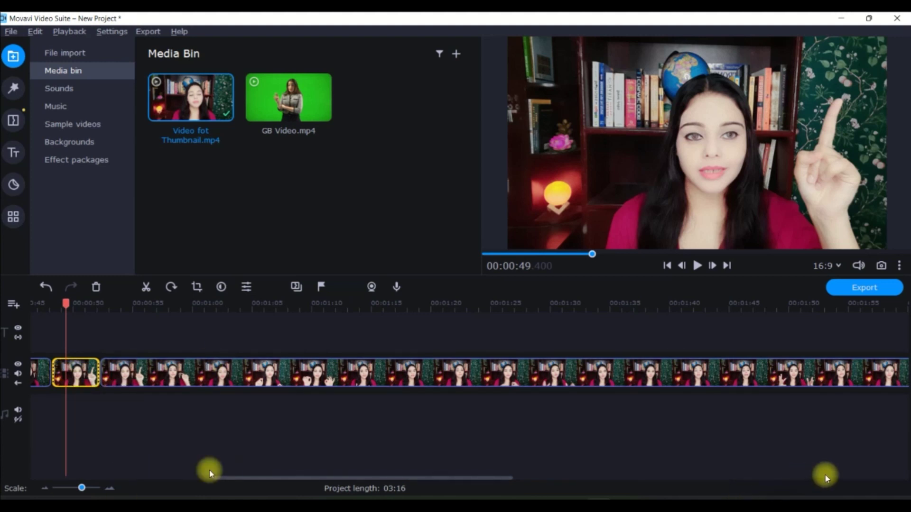
left_click(566, 373)
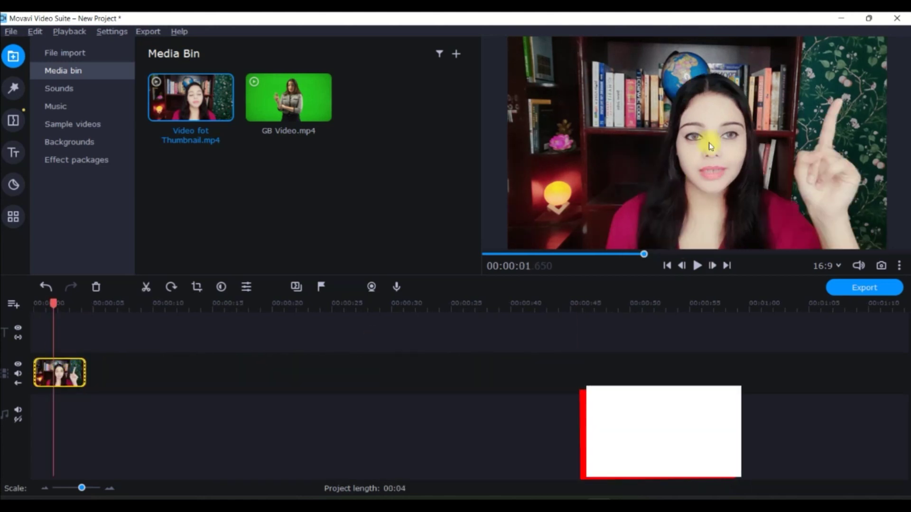
Browse the easy color adjustment presets and apply Vintage to the freeze-frame clip.
left_click(15, 218)
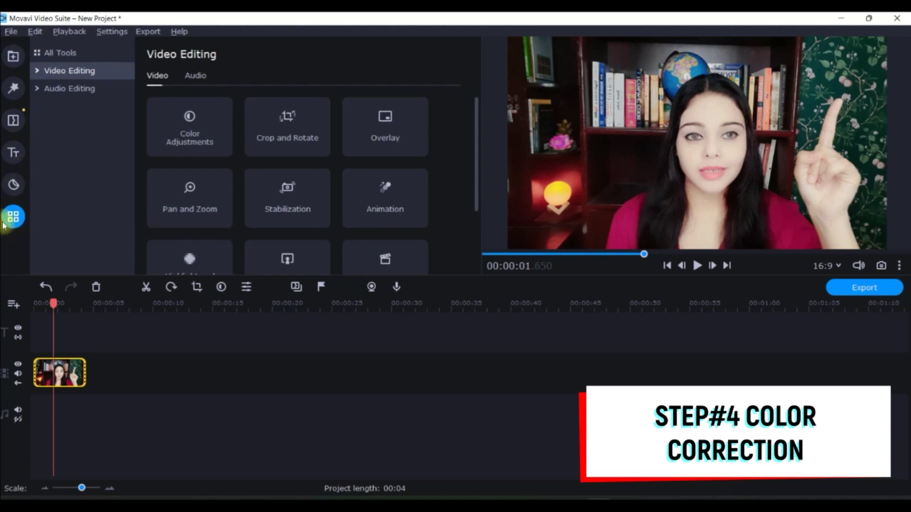
left_click(38, 72)
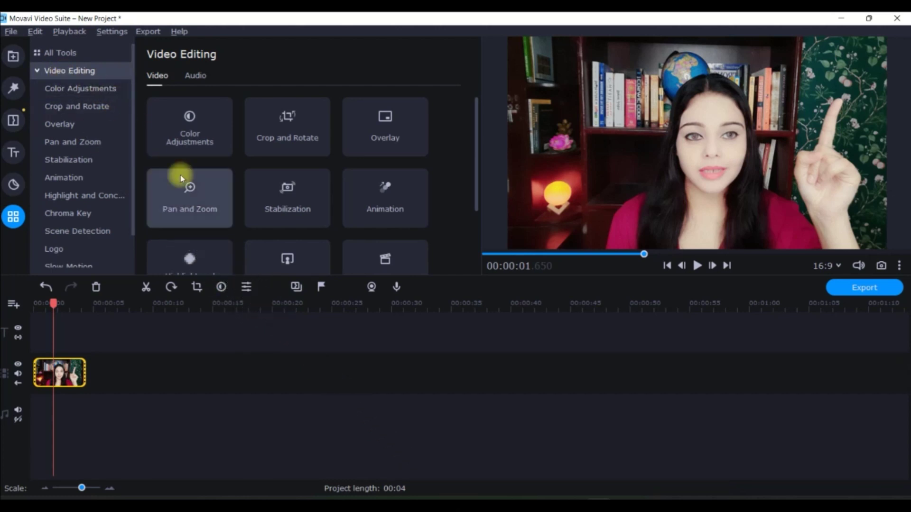
left_click(189, 125)
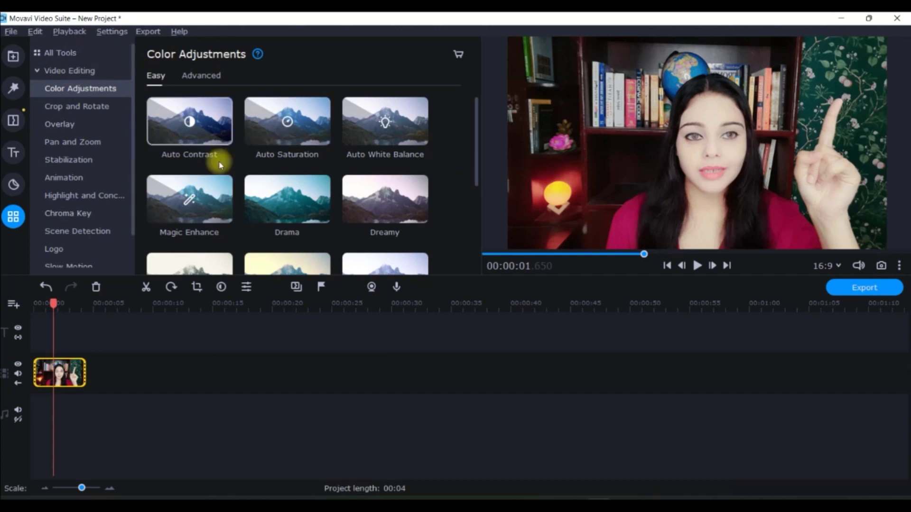
scroll(225, 157, "down", 1)
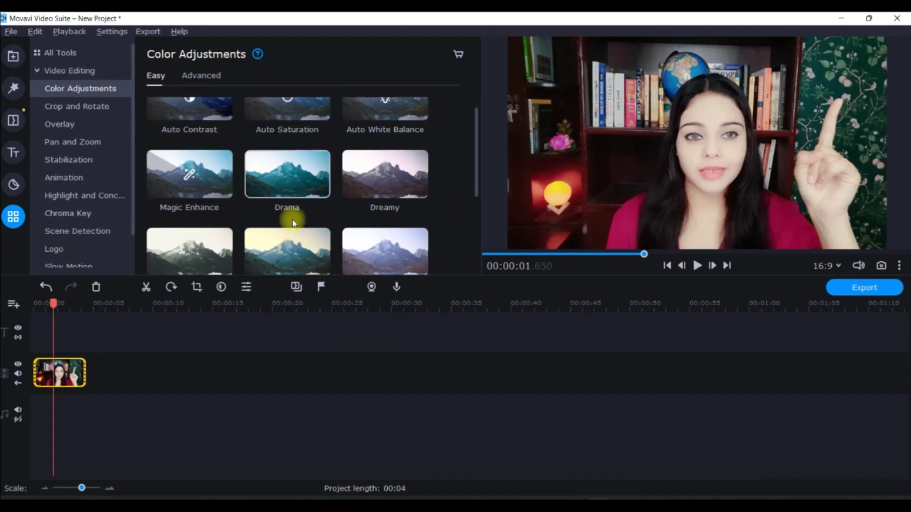
scroll(293, 221, "down", 2)
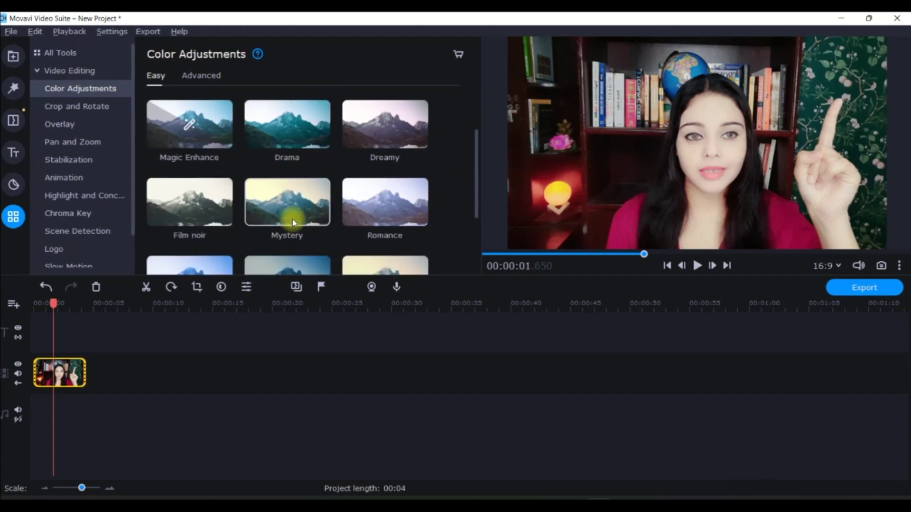
scroll(296, 215, "down", 1)
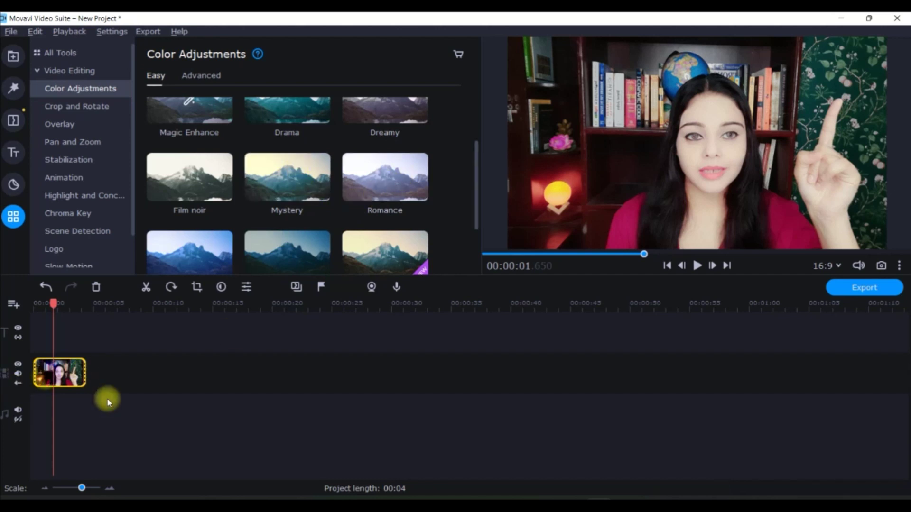
scroll(228, 251, "down", 4)
left_click_drag(233, 245, 165, 216)
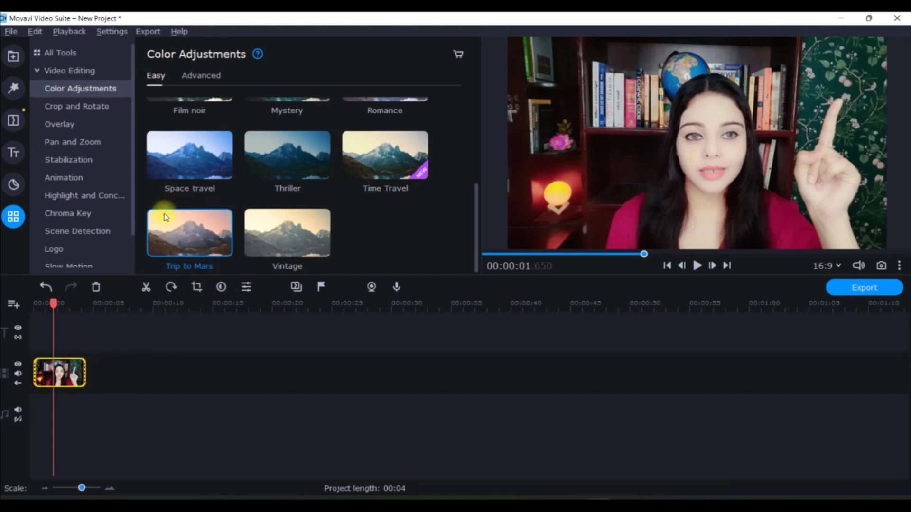
left_click_drag(299, 222, 52, 372)
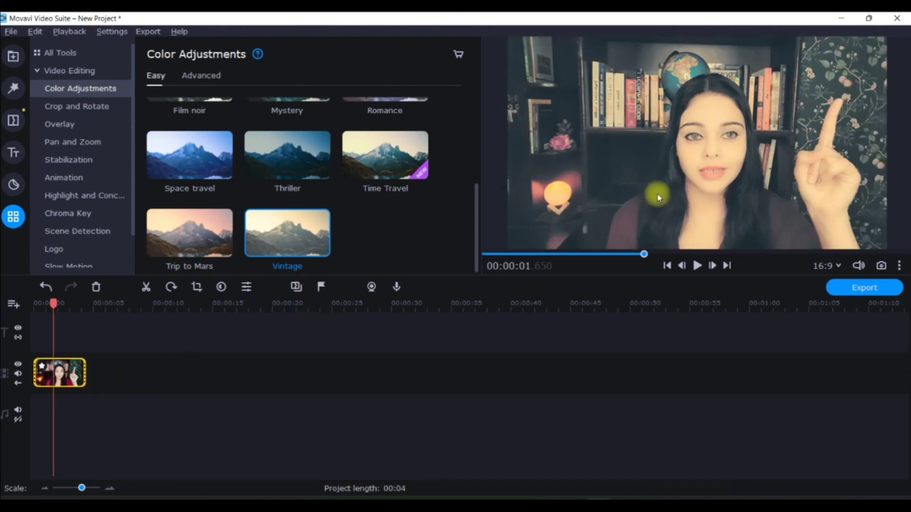
Remove the Vintage effect from the freeze-frame clip.
left_click(42, 369)
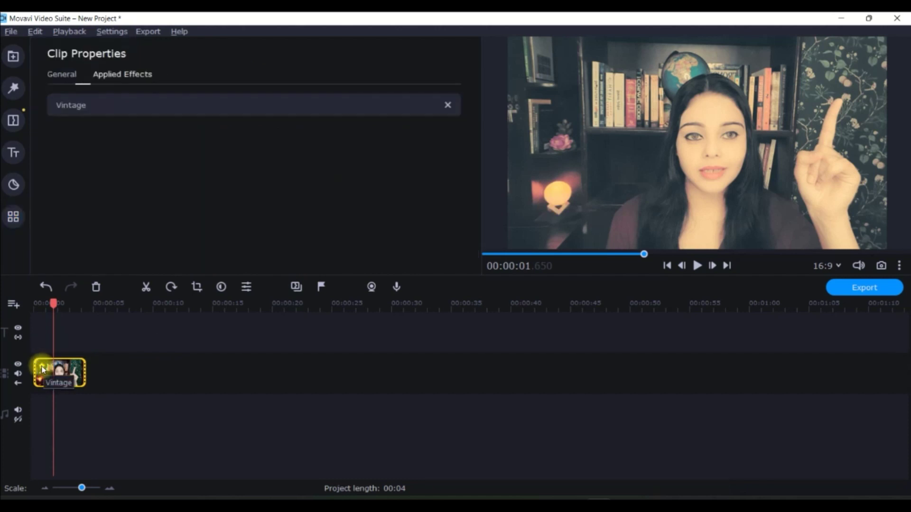
left_click(448, 106)
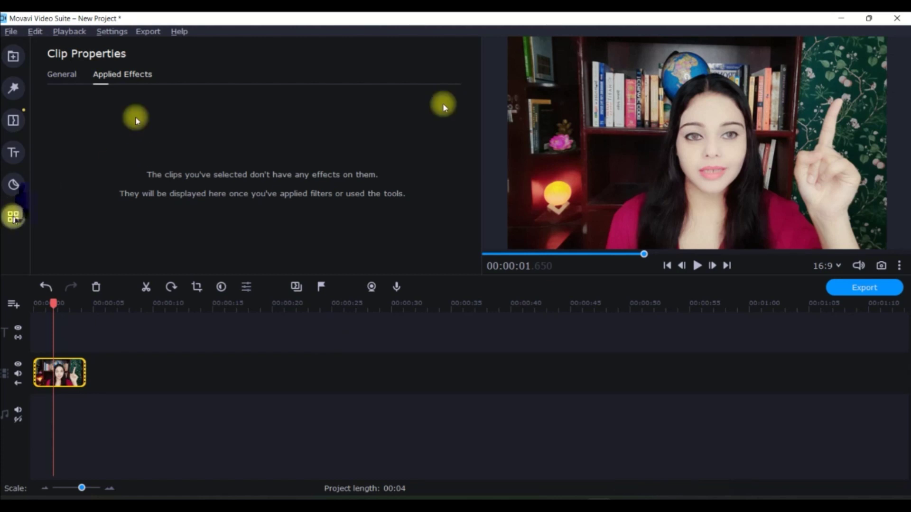
In the advanced color adjustments, set the clip's saturation to 1.73 and its contrast to -5.
left_click(13, 217)
scroll(199, 166, "up", 5)
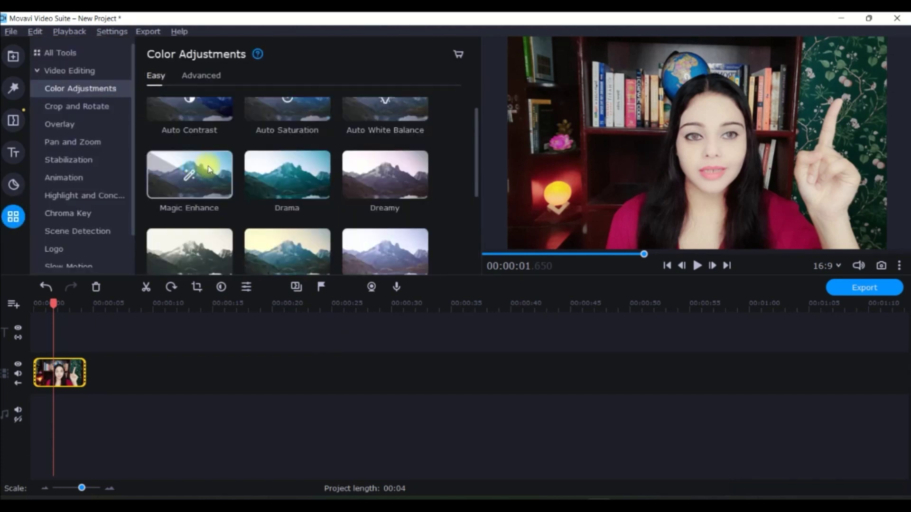
scroll(209, 169, "up", 1)
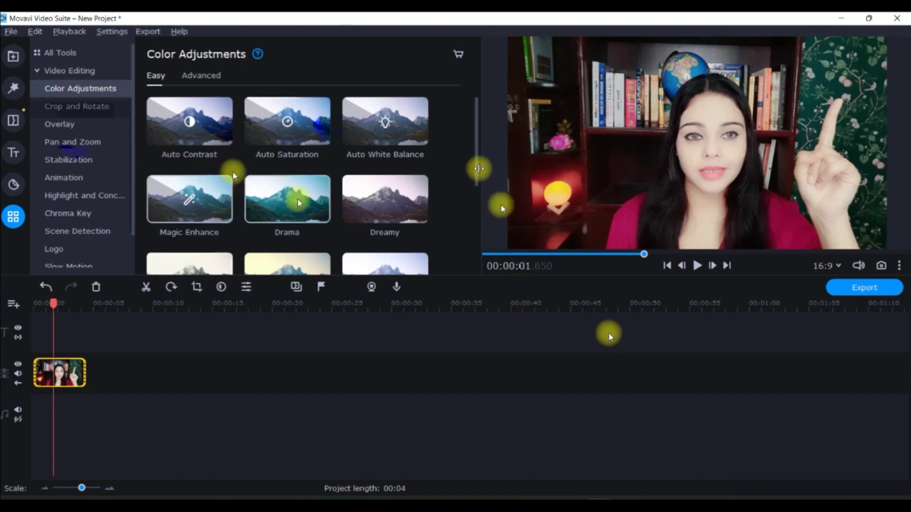
left_click(201, 76)
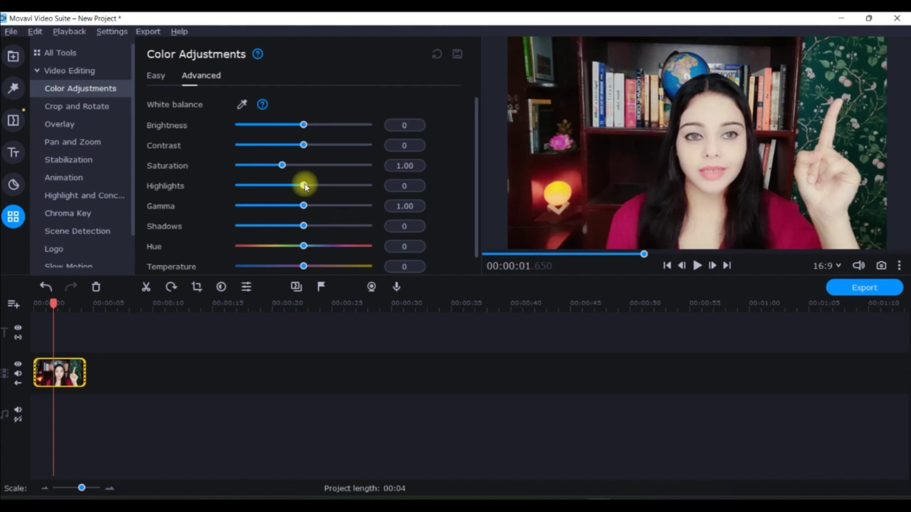
left_click_drag(282, 168, 316, 169)
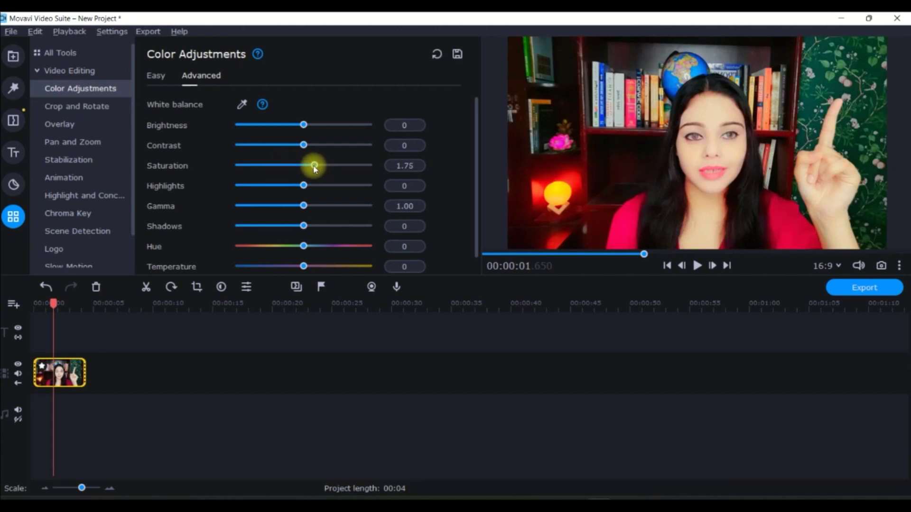
left_click_drag(304, 144, 299, 173)
left_click(417, 146)
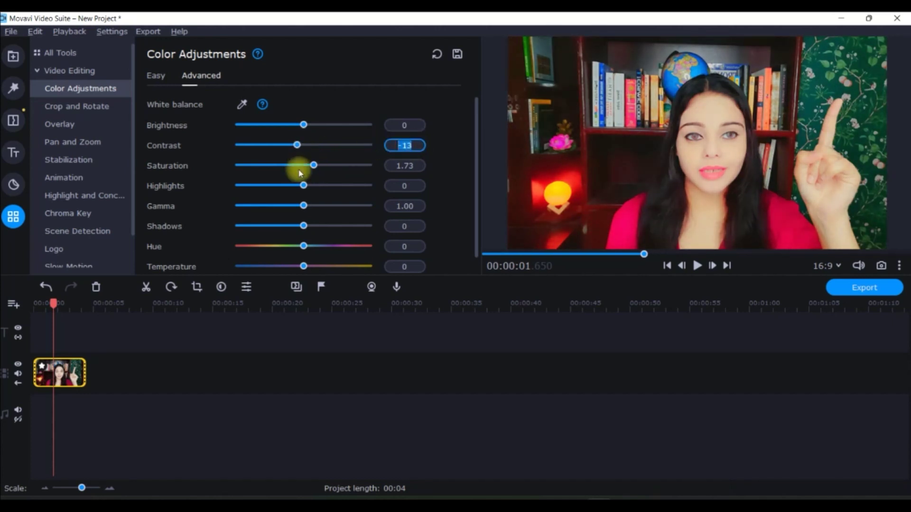
type("-5")
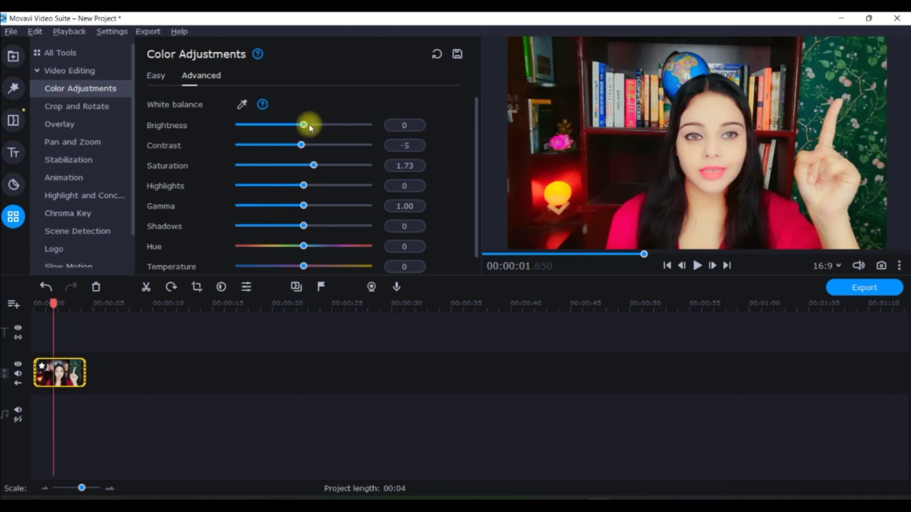
Set the freeze-frame clip's brightness to 5 and check the remaining color settings.
left_click_drag(309, 127, 312, 129)
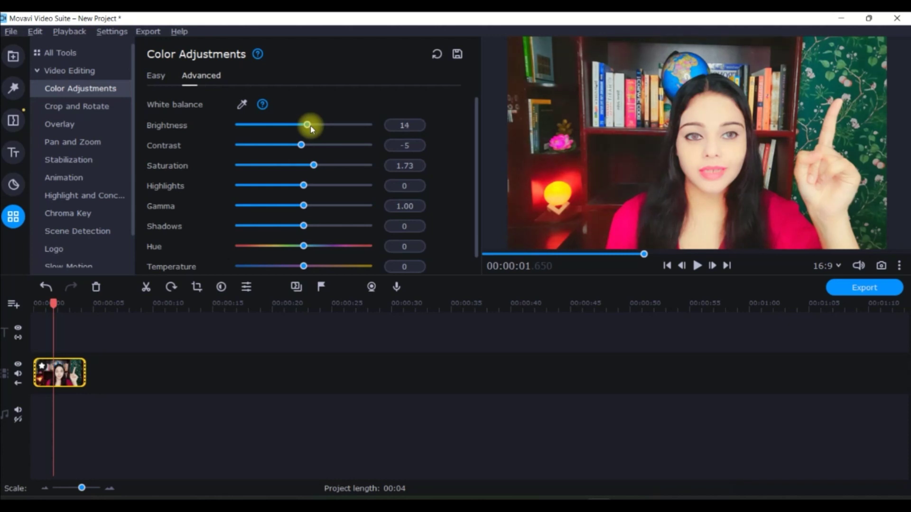
left_click(403, 125)
type("12")
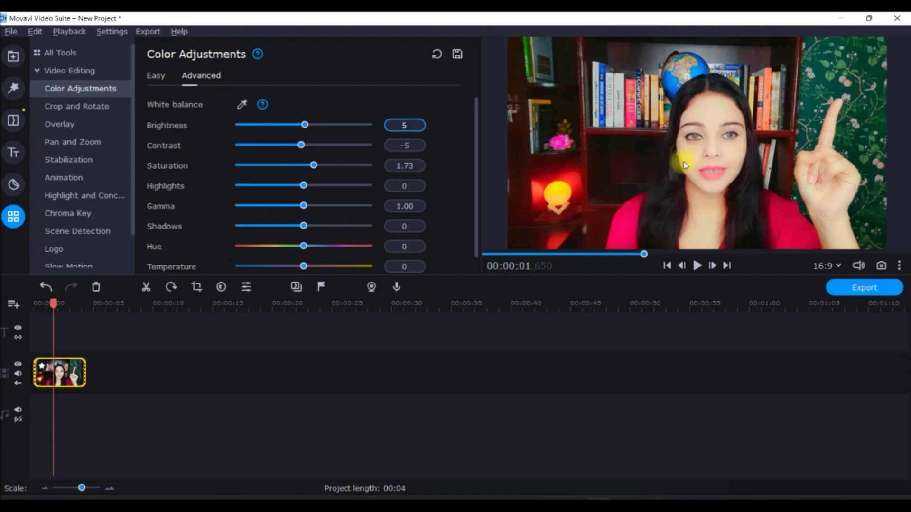
scroll(304, 269, "down", 1)
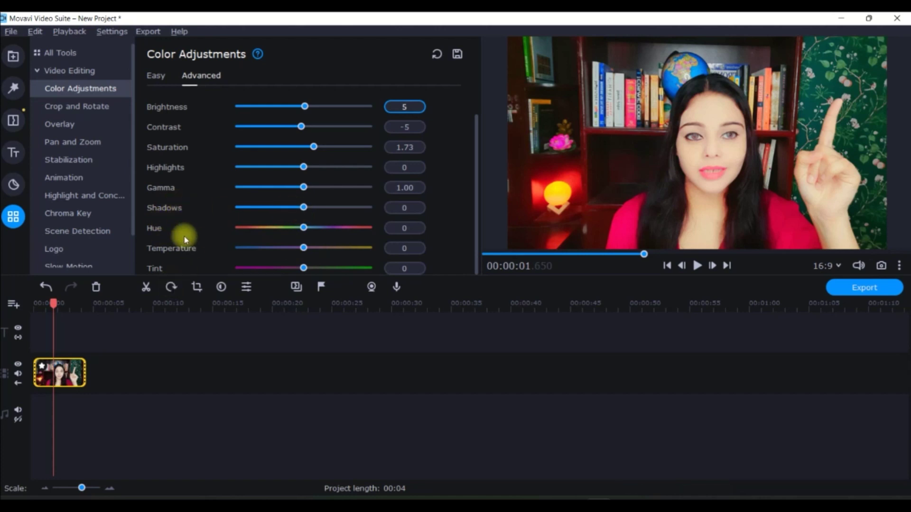
left_click(475, 146)
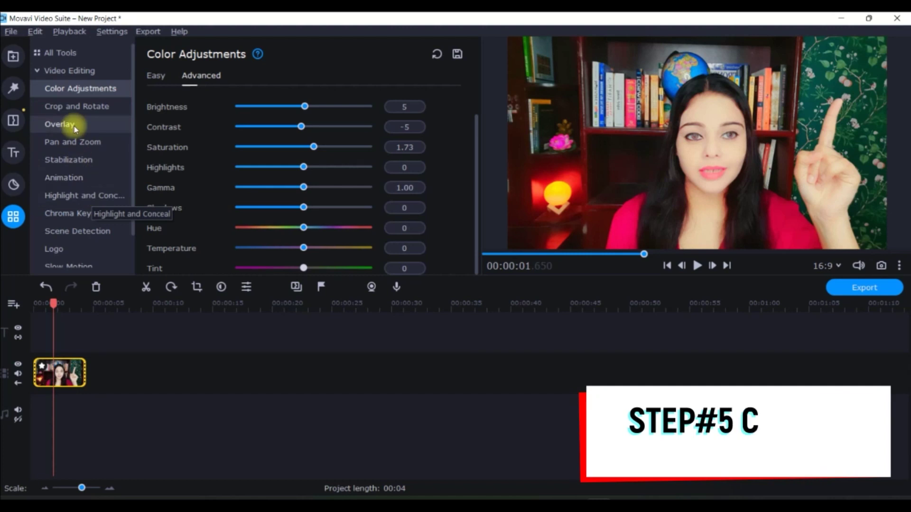
Crop both sides of the freeze-frame clip so the frame fits around the woman and her raised finger, and apply the crop.
left_click(78, 106)
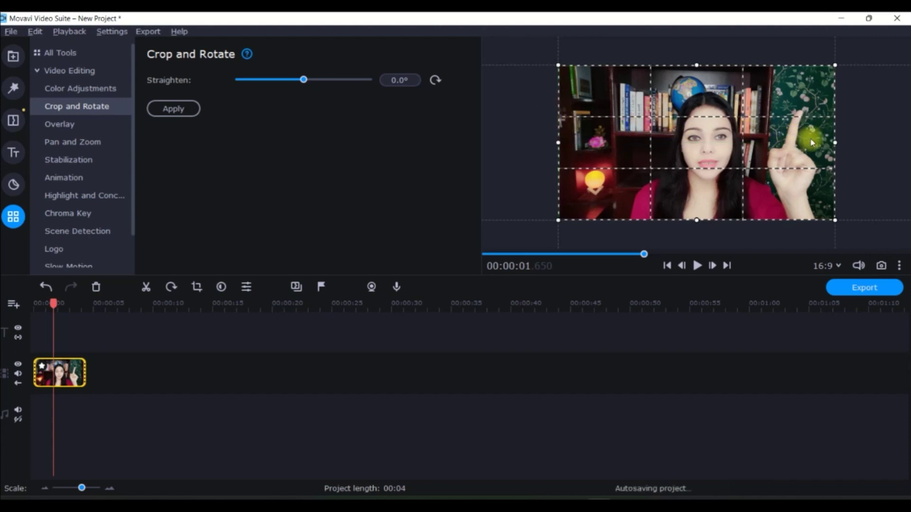
mouse_move(836, 142)
left_mouse_down()
mouse_move(749, 155)
mouse_move(835, 143)
left_mouse_up()
left_click_drag(563, 143, 638, 153)
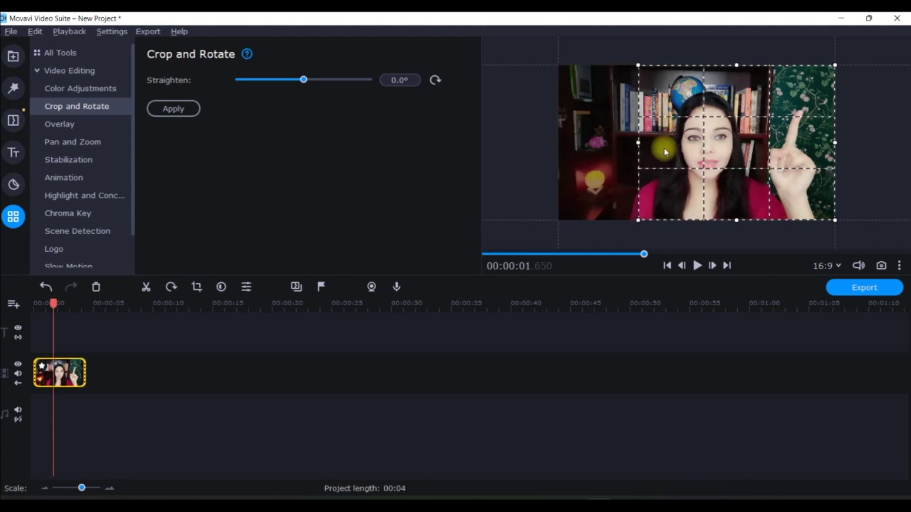
left_click_drag(833, 145, 820, 149)
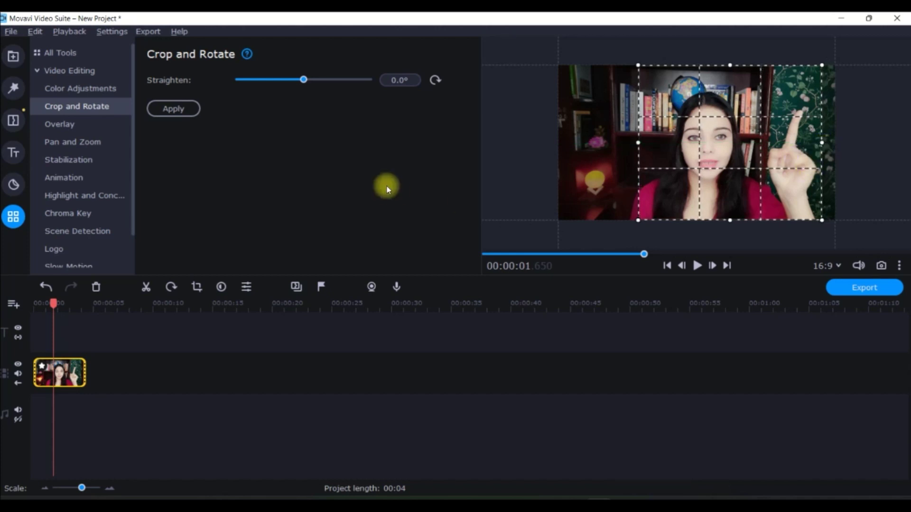
left_click(179, 107)
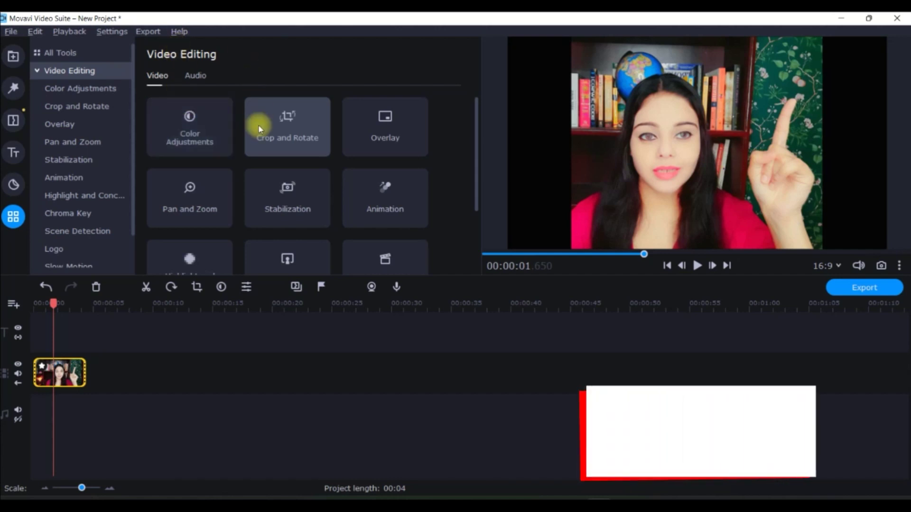
Try the Picture in picture overlay on the freeze-frame clip, moved to the upper right, and then the Side by side - right layout.
left_click(59, 125)
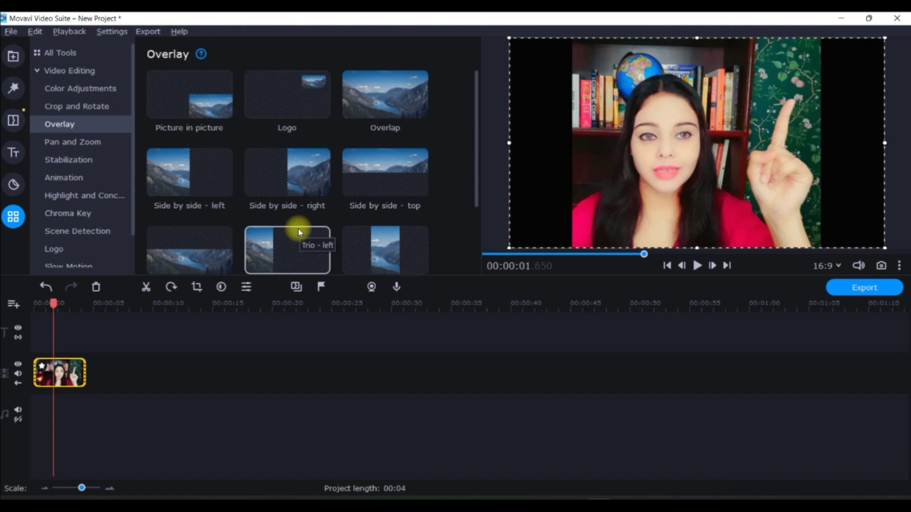
left_click(228, 115)
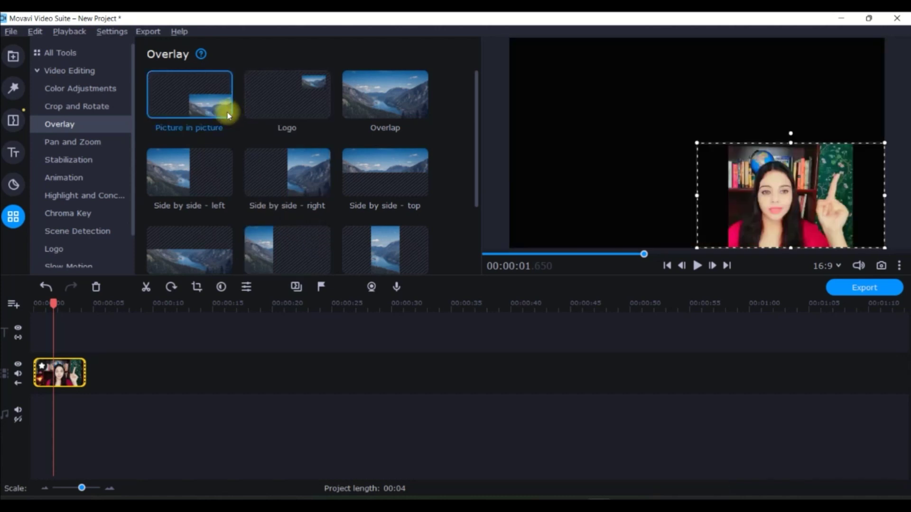
left_click_drag(736, 190, 743, 84)
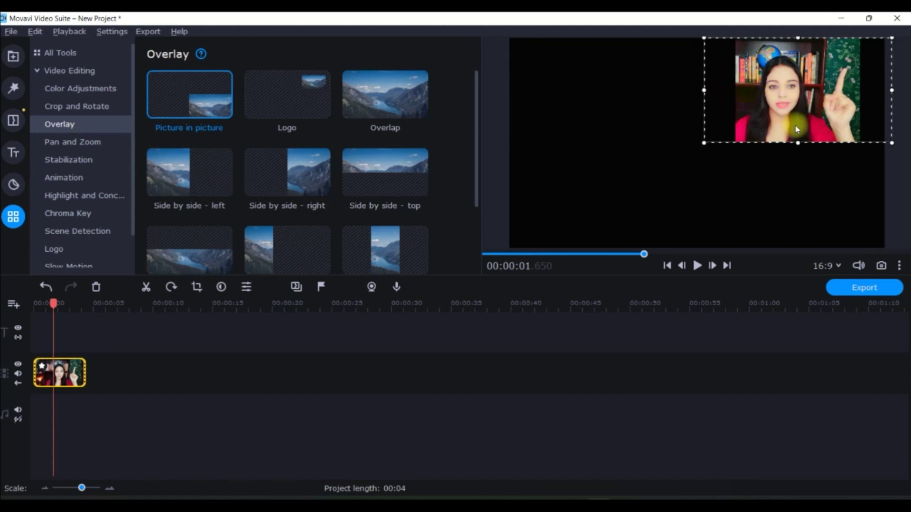
left_click(311, 184)
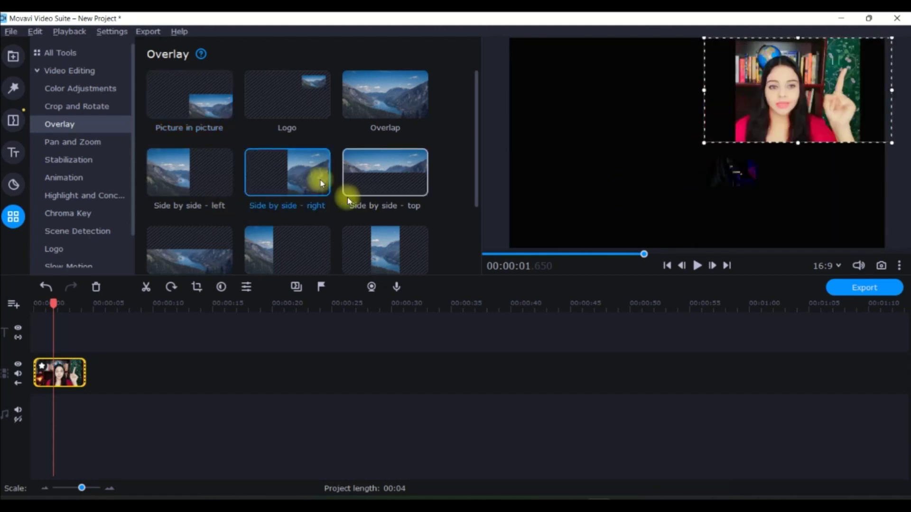
Set the freeze-frame clip's overlay to Side by side - left and shift the picture so the raised finger fits in its half.
left_click(210, 183)
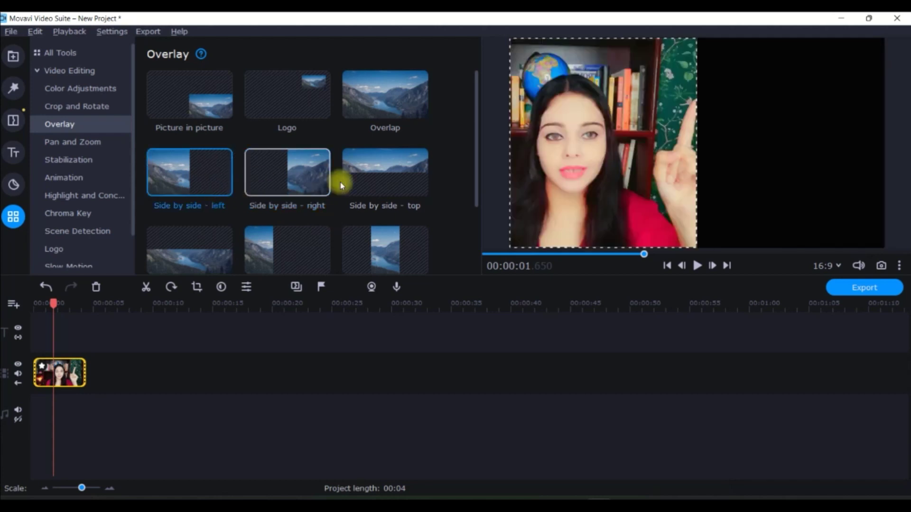
left_click_drag(645, 148, 612, 138)
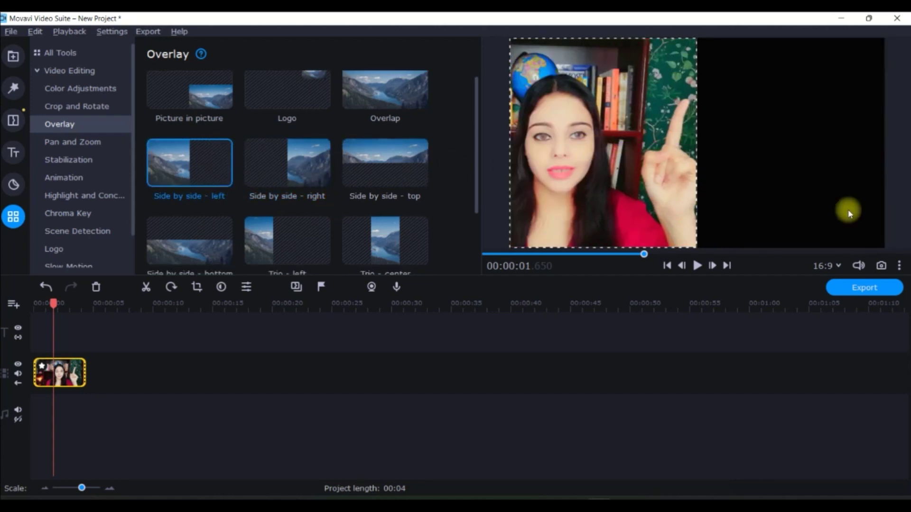
Add the purple-to-green polygon background on a track above the freeze-frame clip, starting at zero, and stretch it to the same length.
left_click(14, 56)
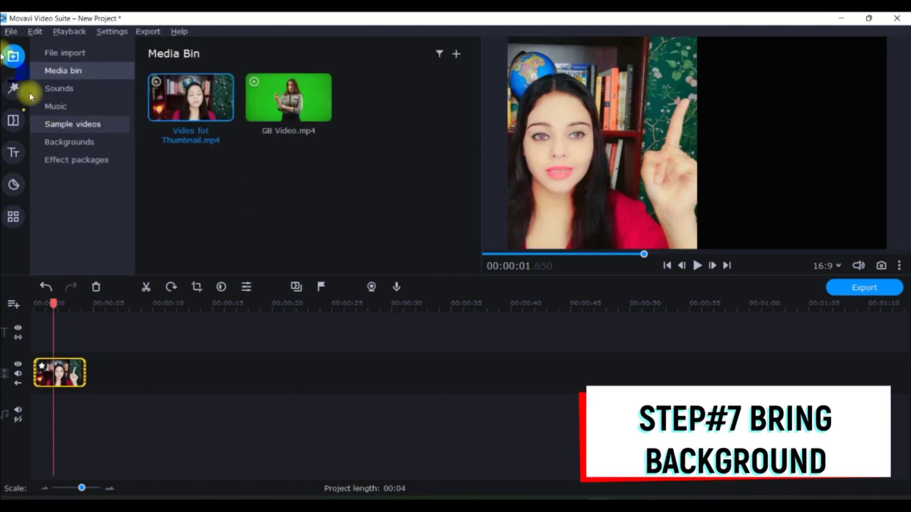
left_click(70, 143)
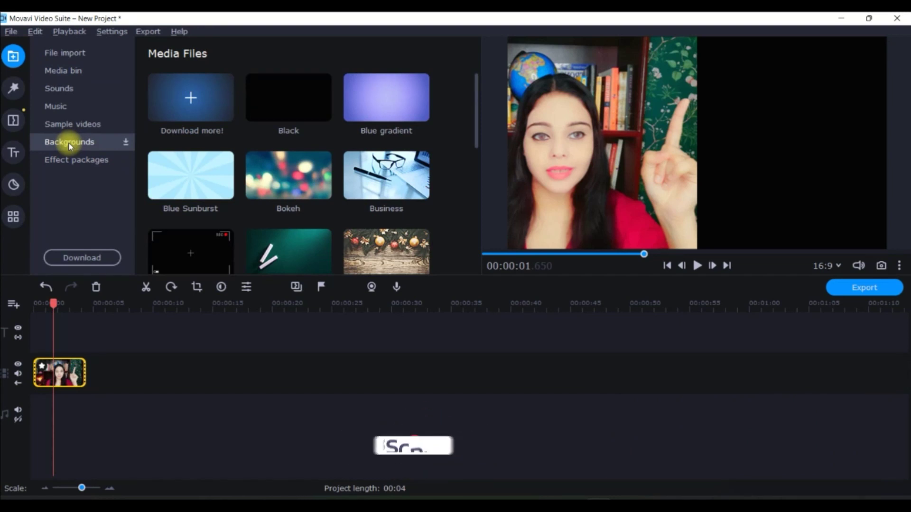
scroll(315, 172, "down", 3)
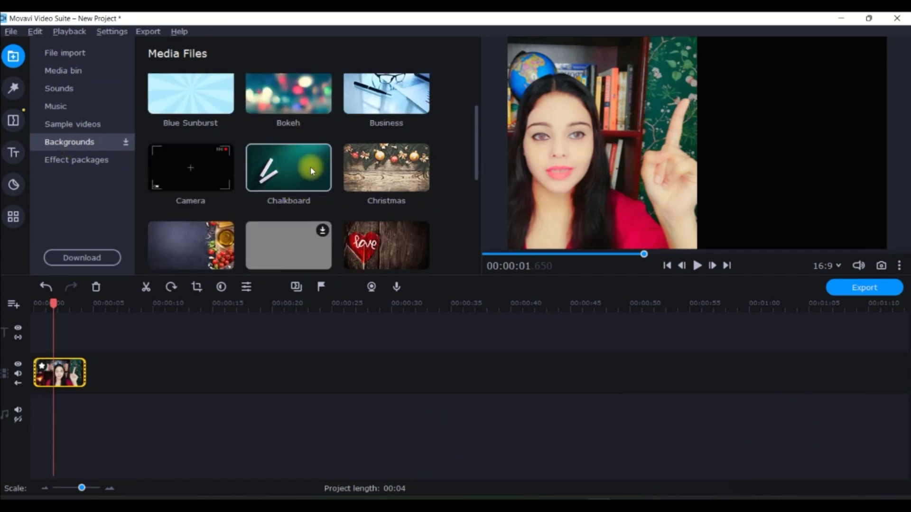
scroll(335, 174, "down", 7)
left_click_drag(303, 135, 30, 313)
left_click_drag(101, 391, 62, 406)
left_click_drag(109, 372, 56, 369)
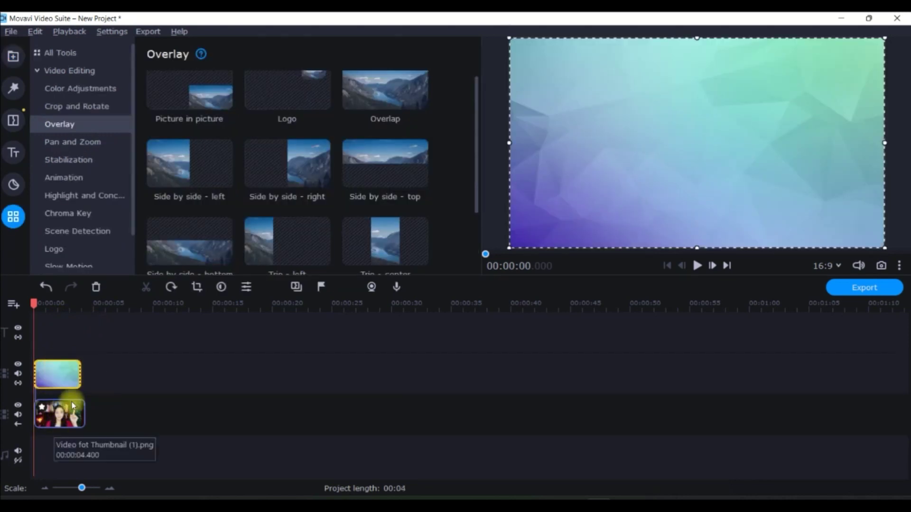
left_click_drag(82, 375, 83, 374)
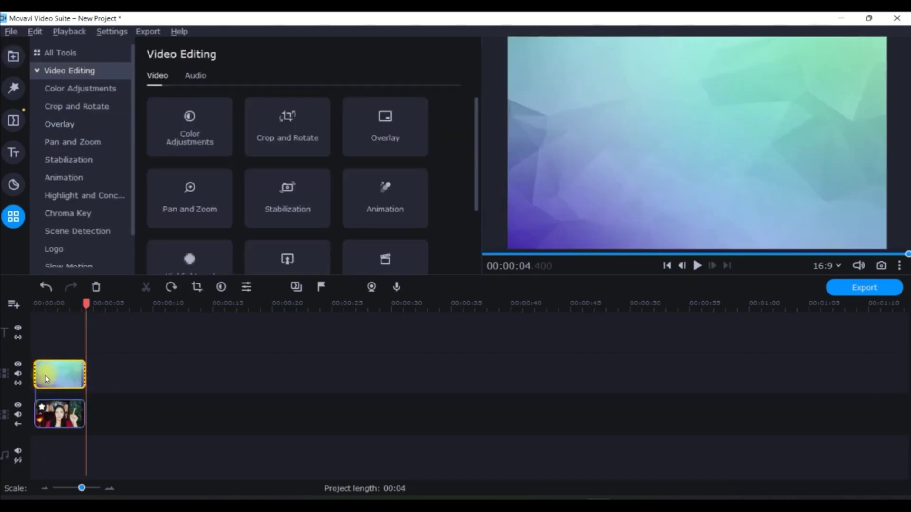
Set the background clip's overlay to Side by side - right so it fills the other half of the frame.
left_click(45, 374)
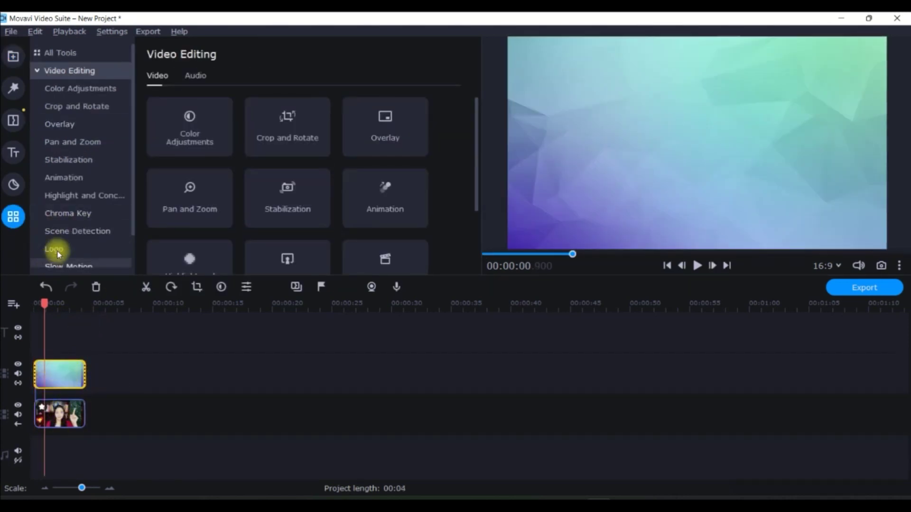
left_click(52, 122)
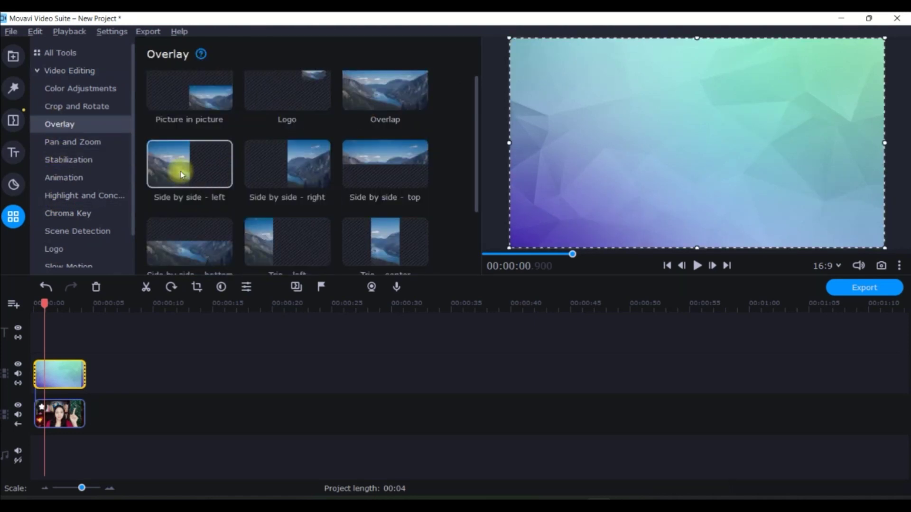
left_click(297, 173)
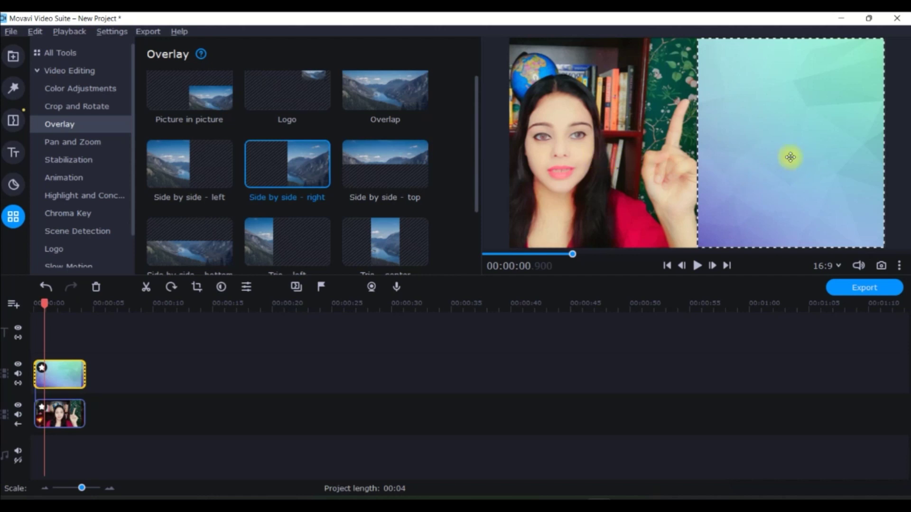
left_click(639, 424)
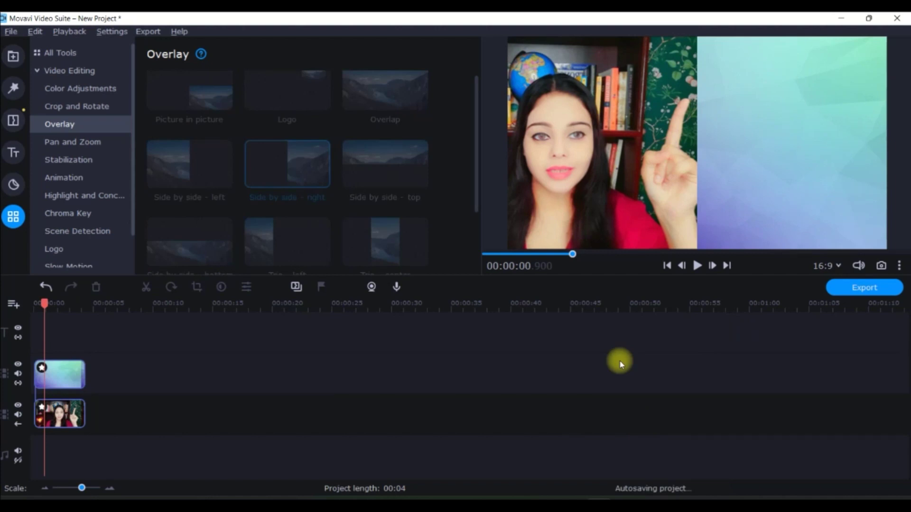
Fine-tune the position of the freeze-frame picture within its half of the frame.
left_click(65, 426)
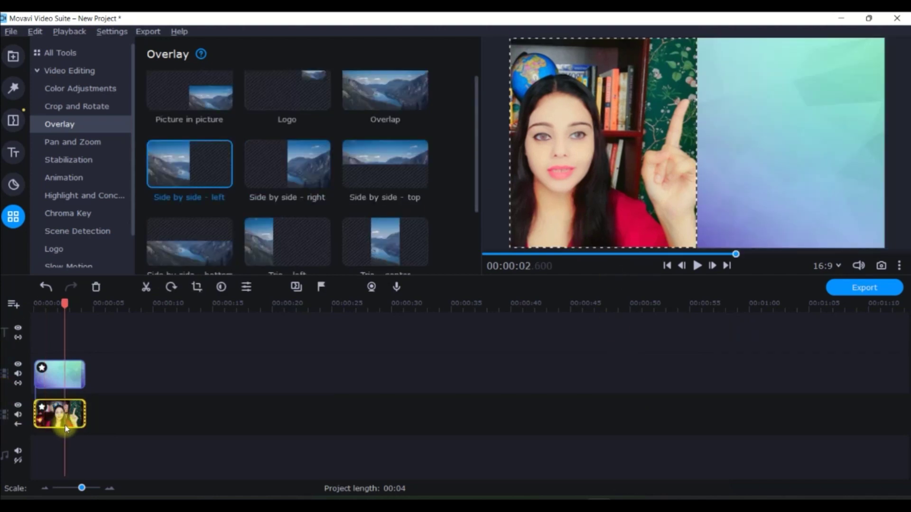
left_click_drag(660, 157, 686, 167)
left_click(617, 359)
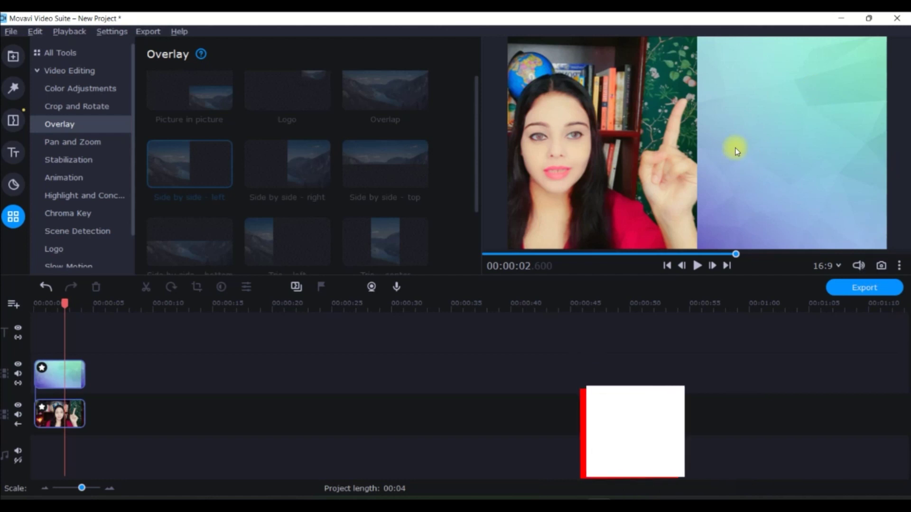
Add a plain text title at the start of the title track and place it at the top of the background half.
left_click(10, 156)
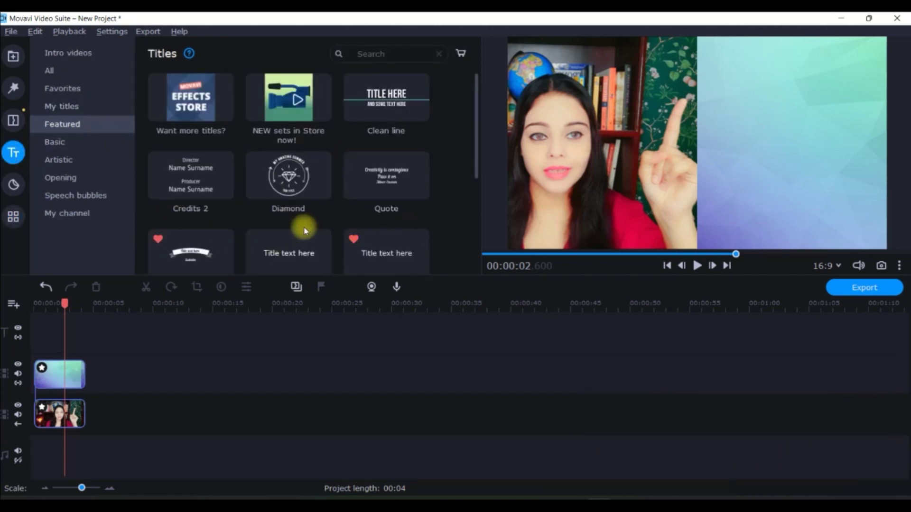
left_click_drag(432, 262, 33, 317)
left_click_drag(717, 137, 805, 74)
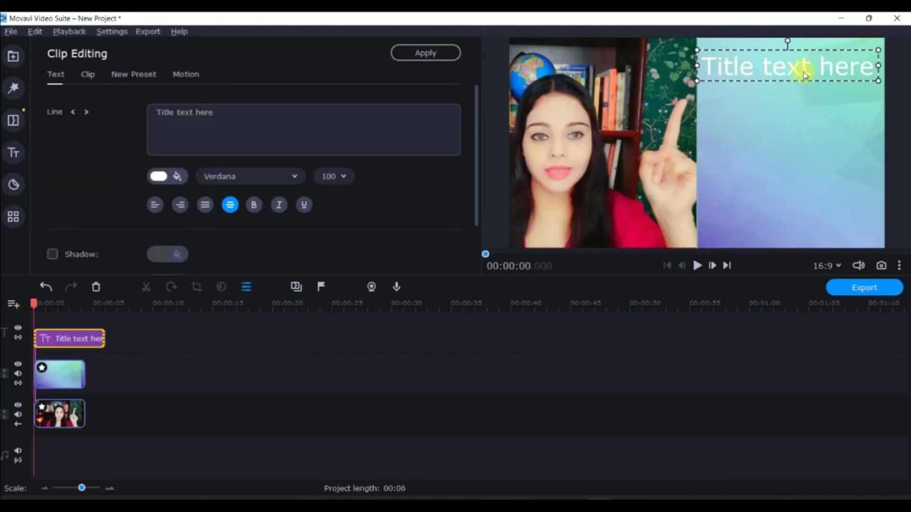
Replace the title's placeholder text with THUMBNAIL IN MOVAVI.
left_click(240, 122)
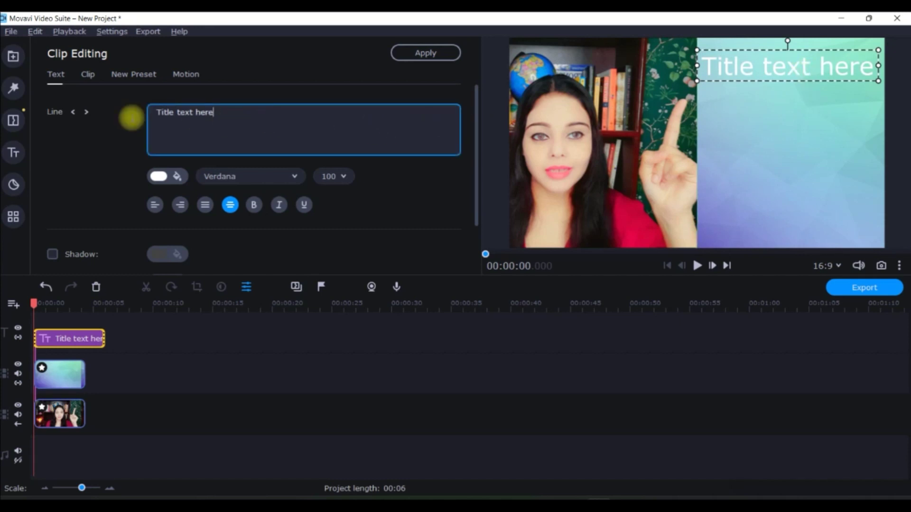
left_click_drag(228, 112, 135, 111)
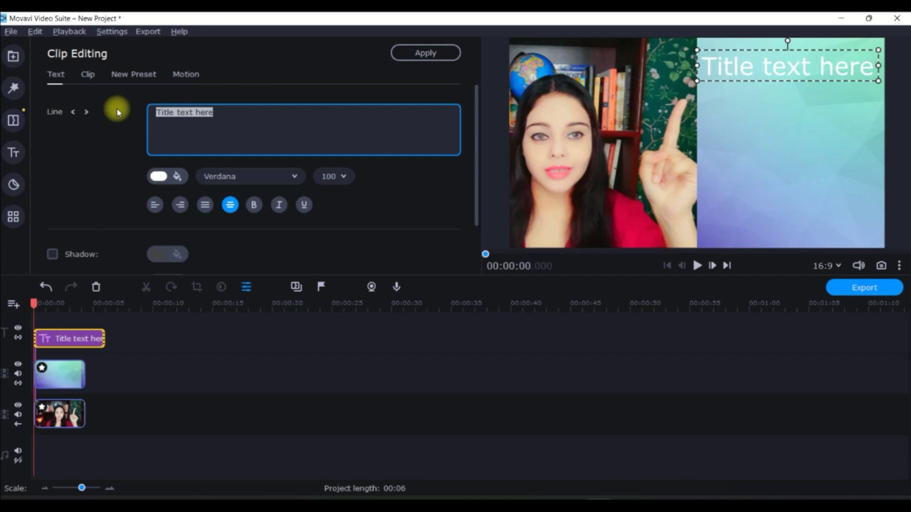
type("THUMBNAIL IN MOVAVI")
Set the title's font to Stencil after trying Wide Latin, and nudge the title slightly upward over the background.
left_click(294, 176)
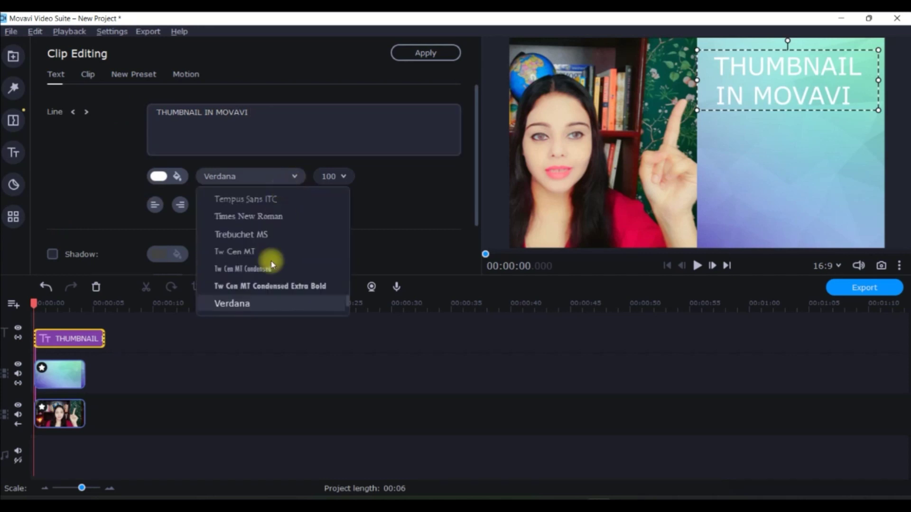
scroll(265, 280, "down", 2)
left_click(279, 235)
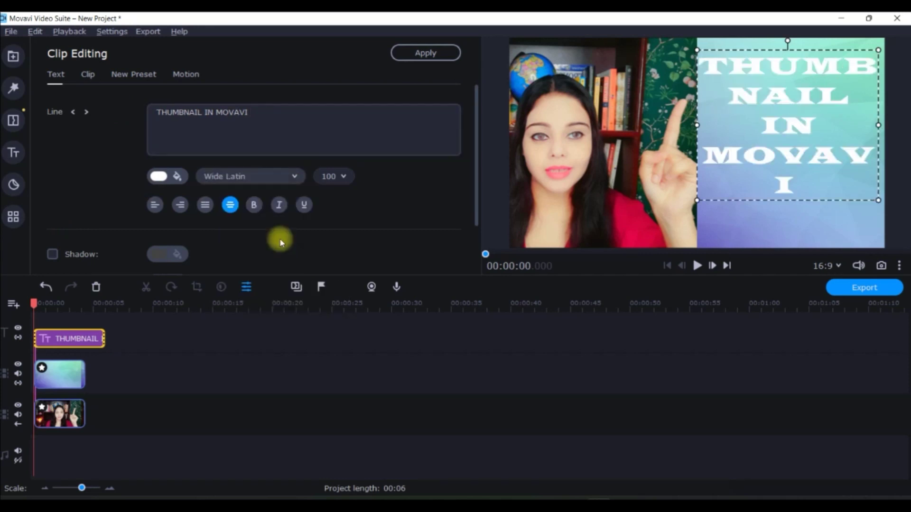
scroll(271, 176, "down", 2)
scroll(270, 177, "up", 12)
left_click_drag(804, 85, 801, 80)
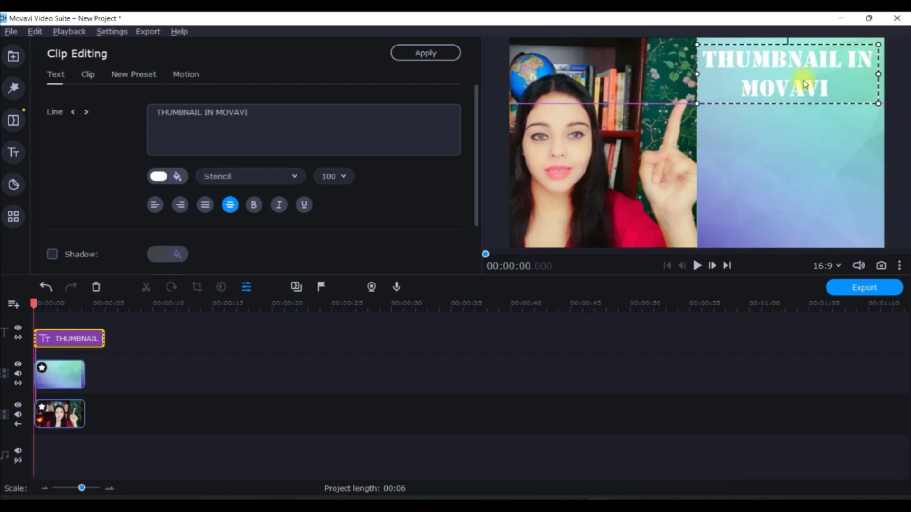
Set the title's font size to 120.
left_click(334, 176)
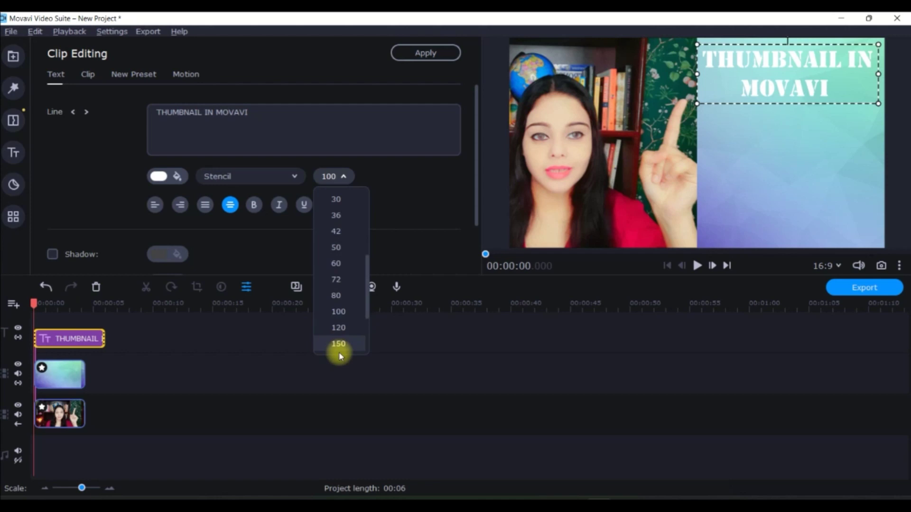
scroll(339, 351, "down", 3)
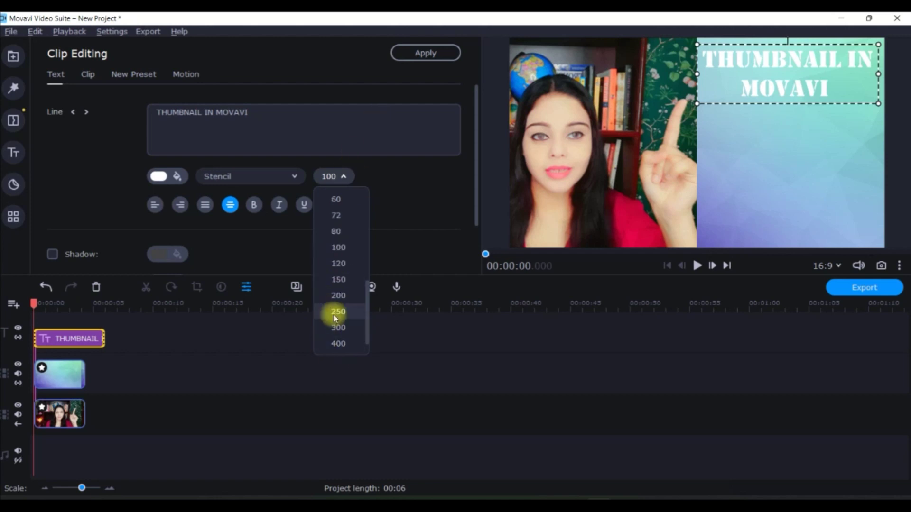
left_click(338, 264)
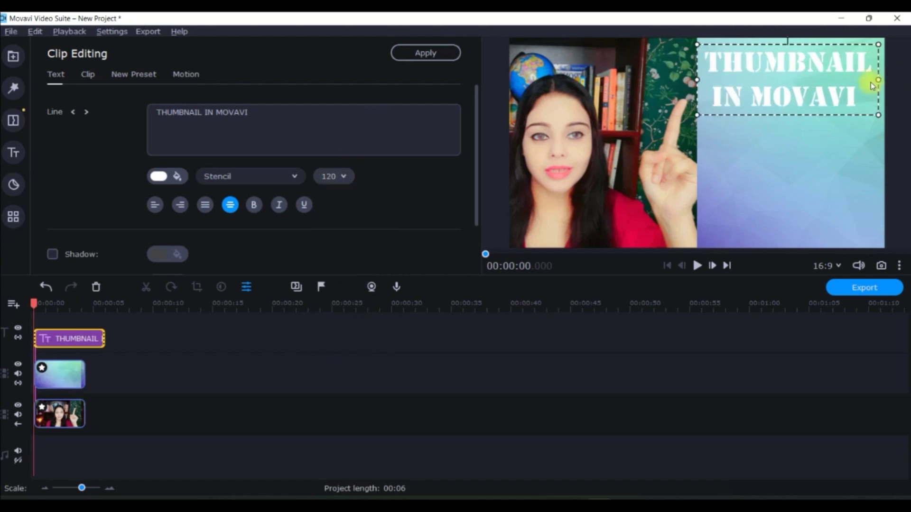
Color the title text green #007601.
left_click(178, 176)
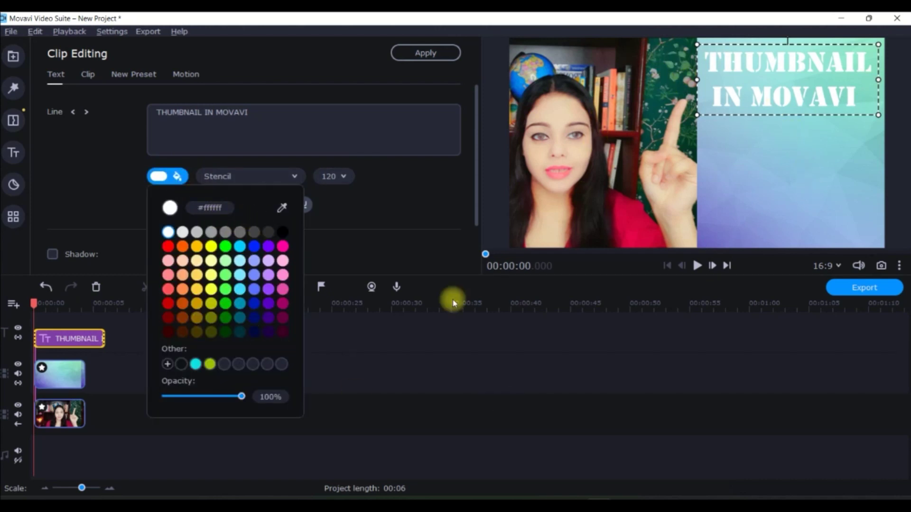
left_click(226, 332)
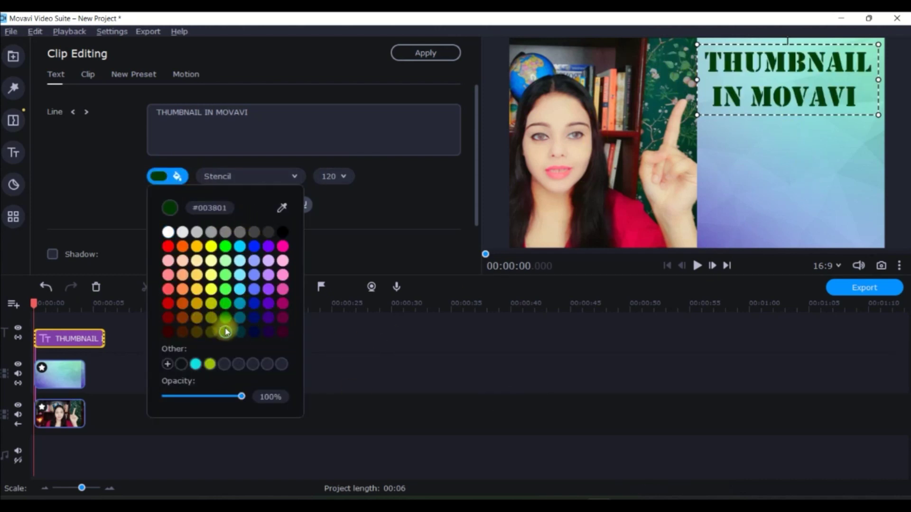
left_click(226, 318)
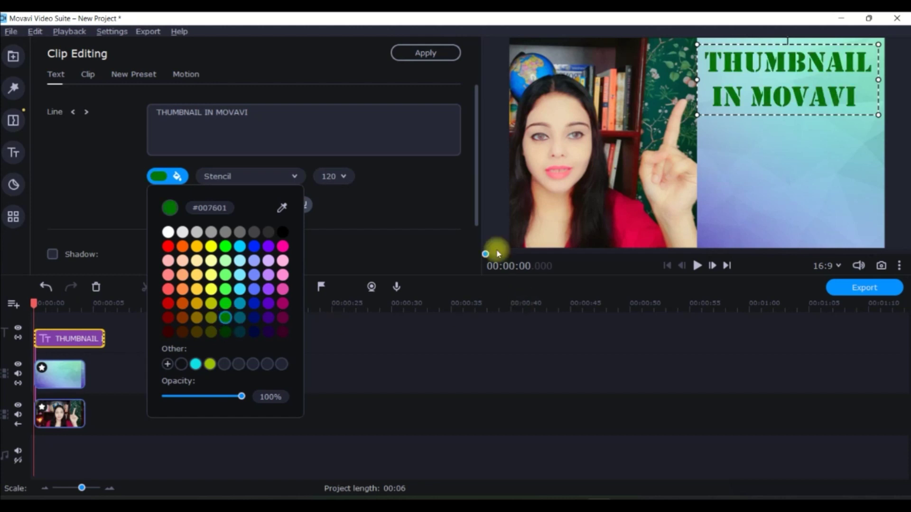
left_click(420, 218)
scroll(319, 249, "down", 1)
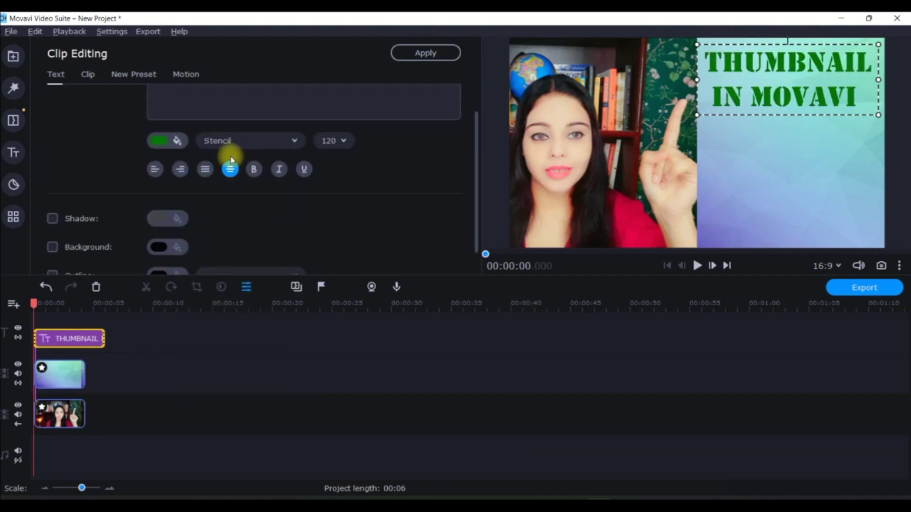
Make the title text bold, and try a black background behind it before switching that background off.
left_click(252, 169)
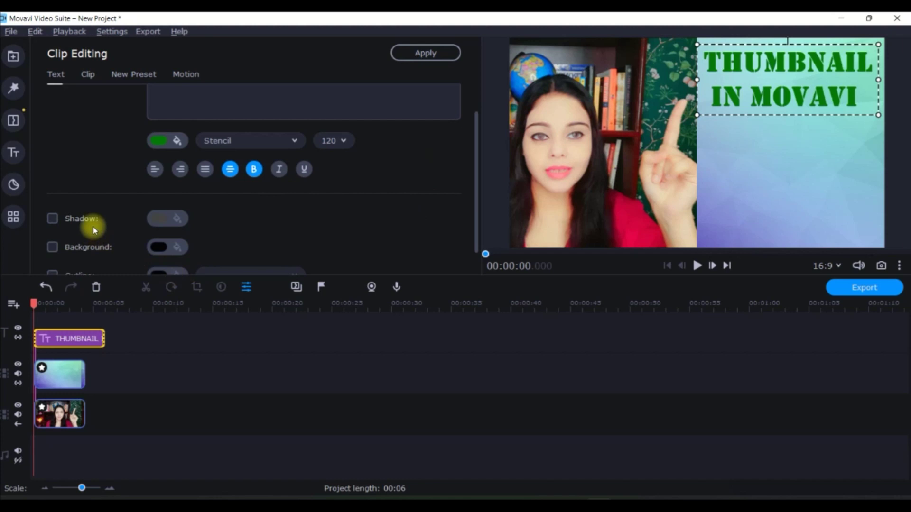
scroll(72, 223, "down", 1)
left_click(52, 217)
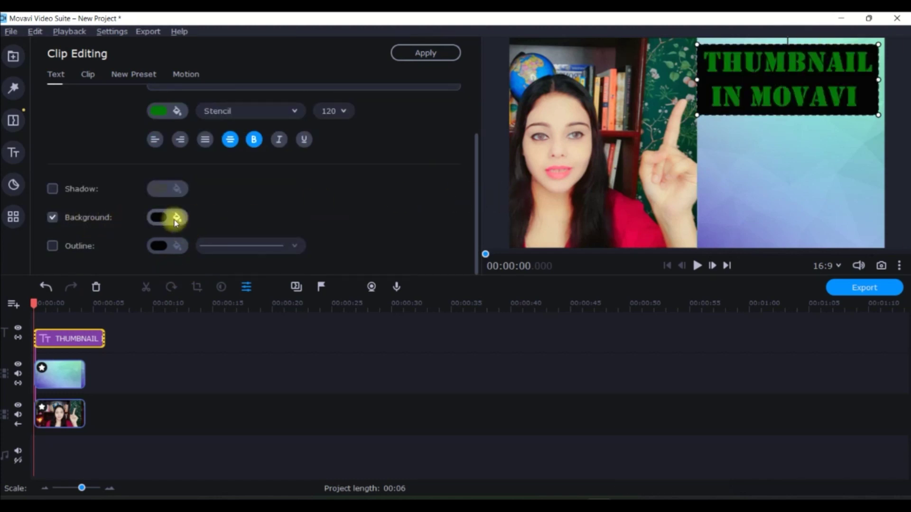
left_click(52, 217)
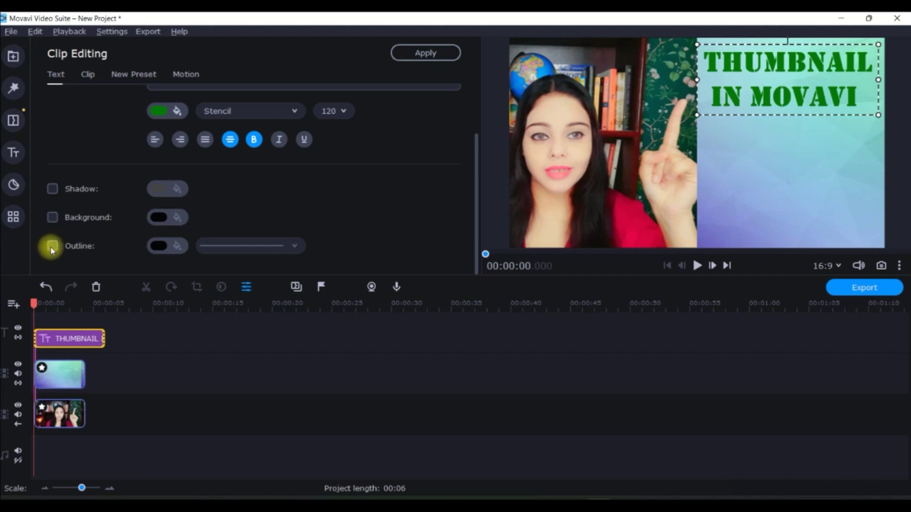
Add an outline to the title text and color it green #00ff00.
left_click(52, 245)
left_click(176, 246)
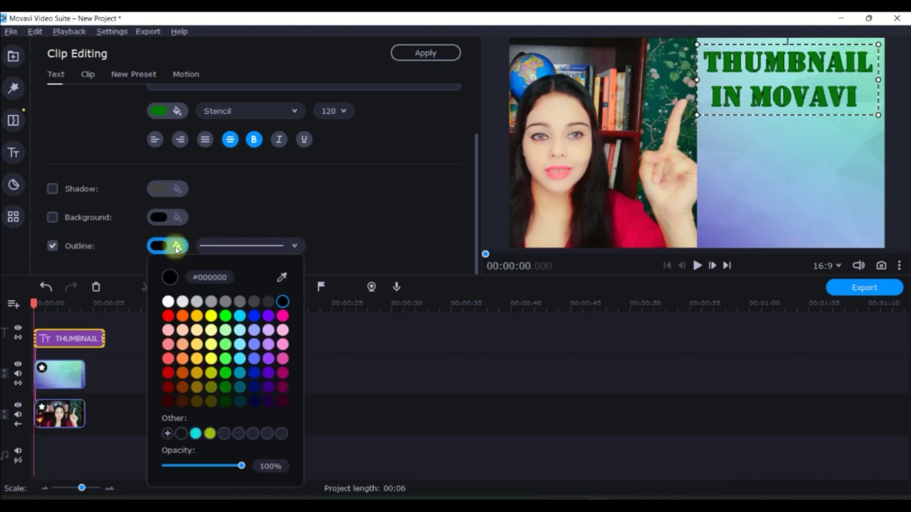
left_click(258, 318)
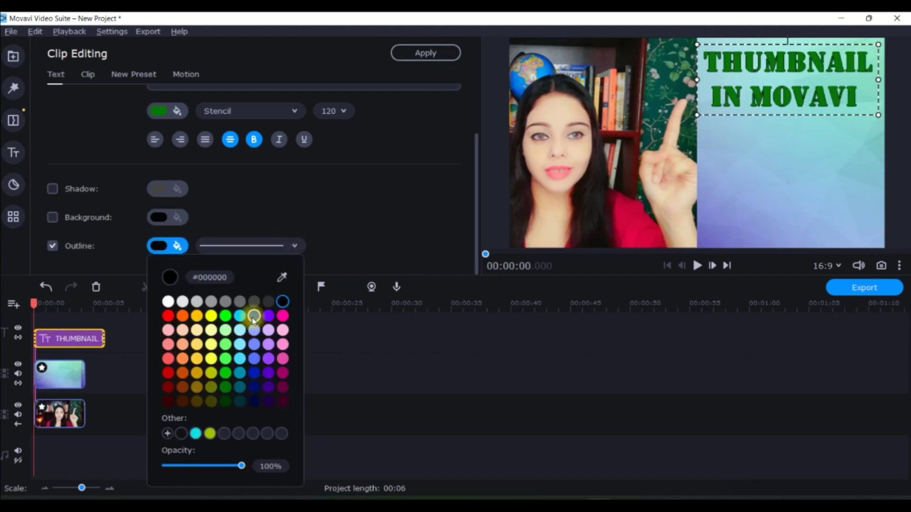
left_click(283, 315)
left_click(225, 315)
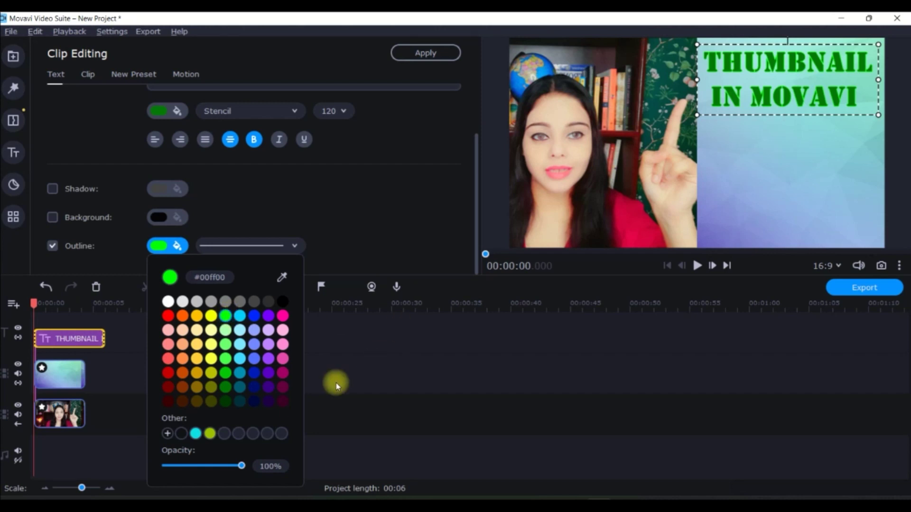
Change the title's outline to the custom bright green #19ff19 at 100% opacity.
left_click(168, 434)
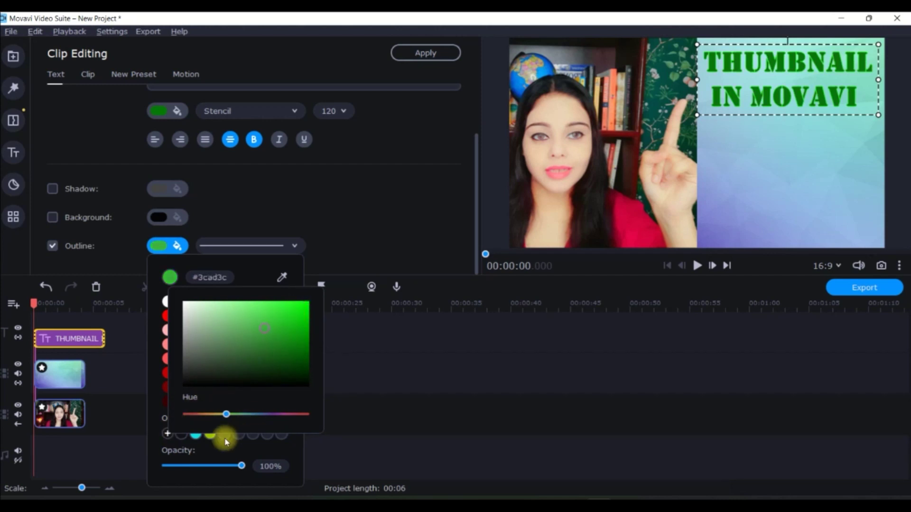
left_click(265, 327)
mouse_move(299, 302)
left_mouse_down()
mouse_move(306, 328)
mouse_move(304, 302)
left_mouse_up()
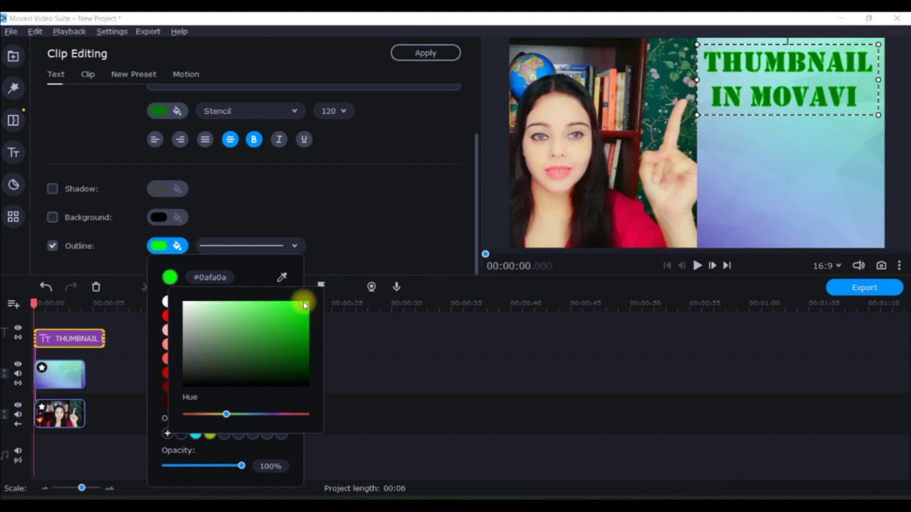
left_click_drag(301, 293, 296, 290)
left_click(337, 228)
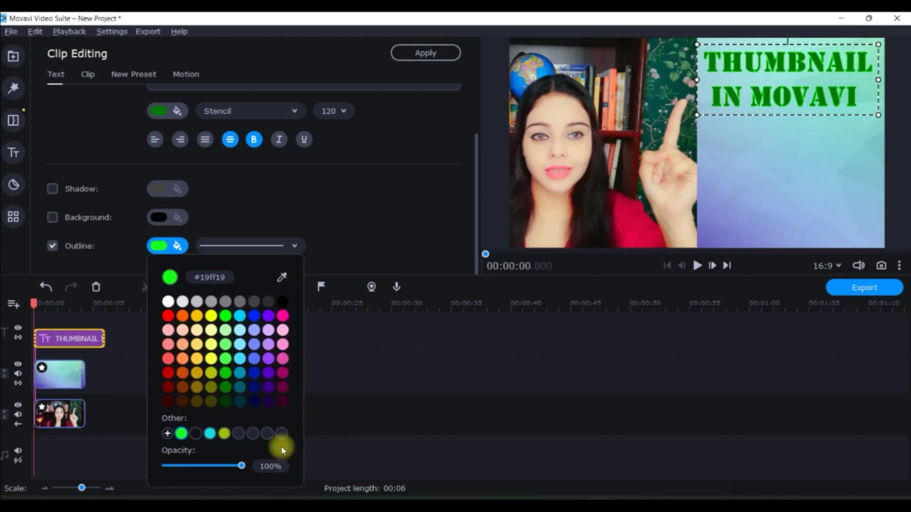
mouse_move(246, 469)
left_mouse_down()
mouse_move(204, 470)
mouse_move(258, 474)
left_mouse_up()
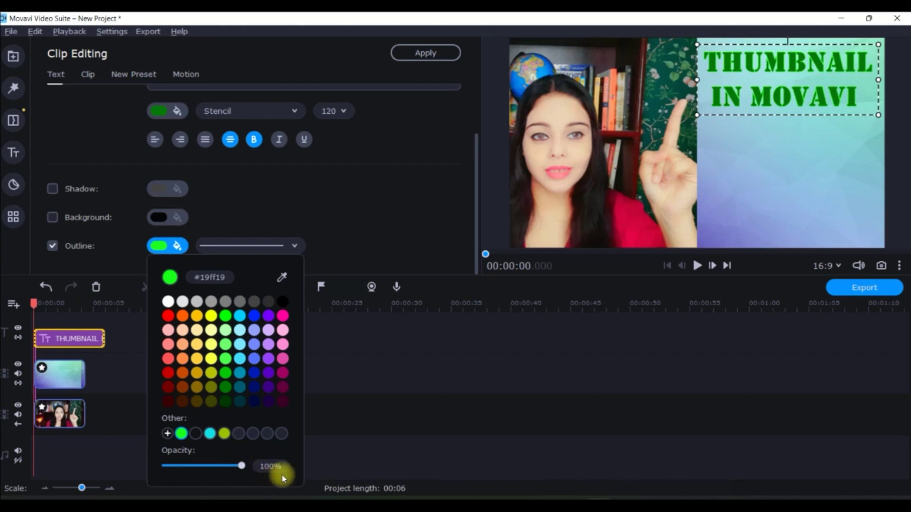
left_click(365, 218)
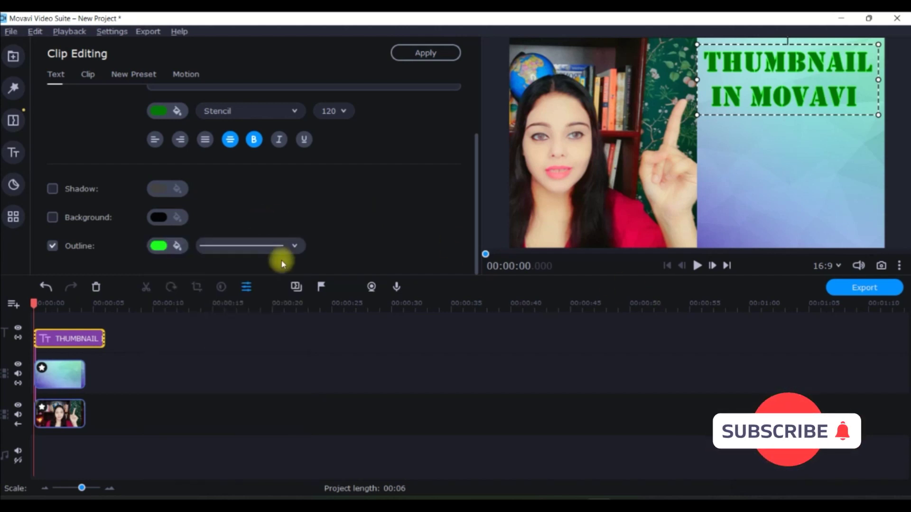
Set the title's outline to the thickest available line weight.
left_click(294, 246)
left_click(276, 315)
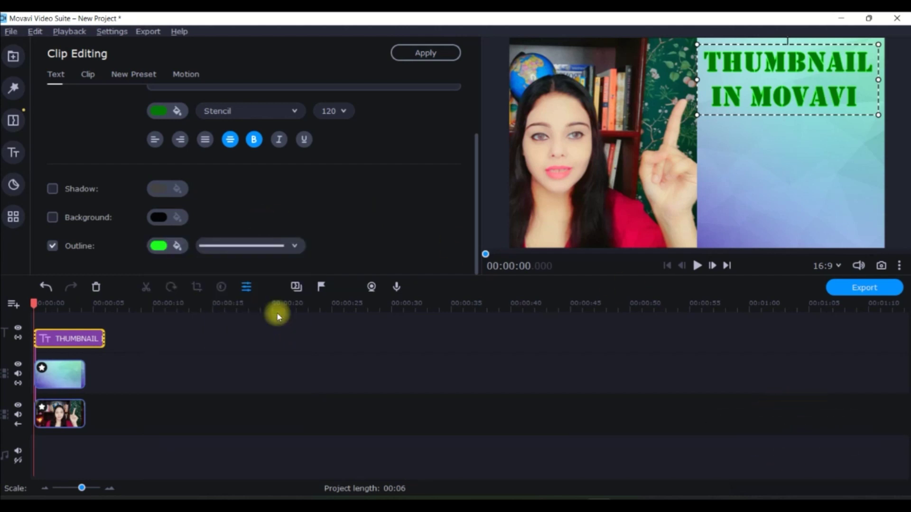
left_click(291, 247)
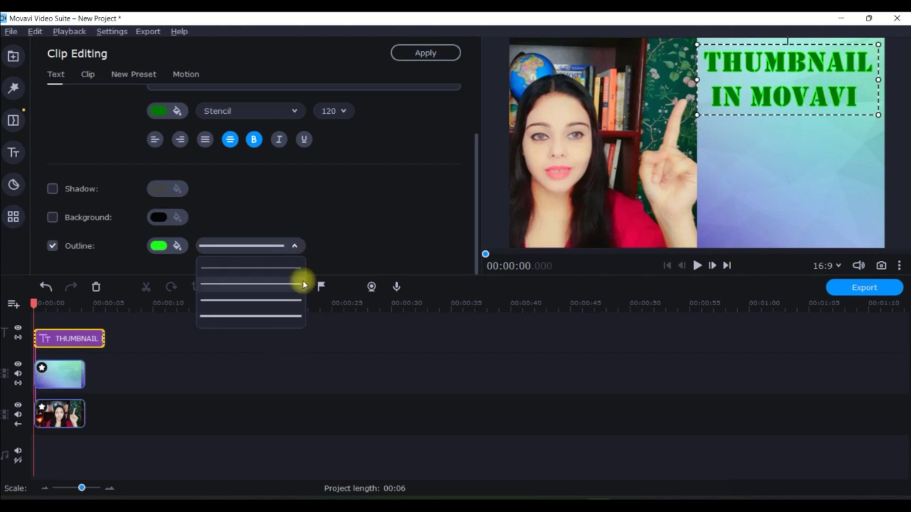
left_click(360, 269)
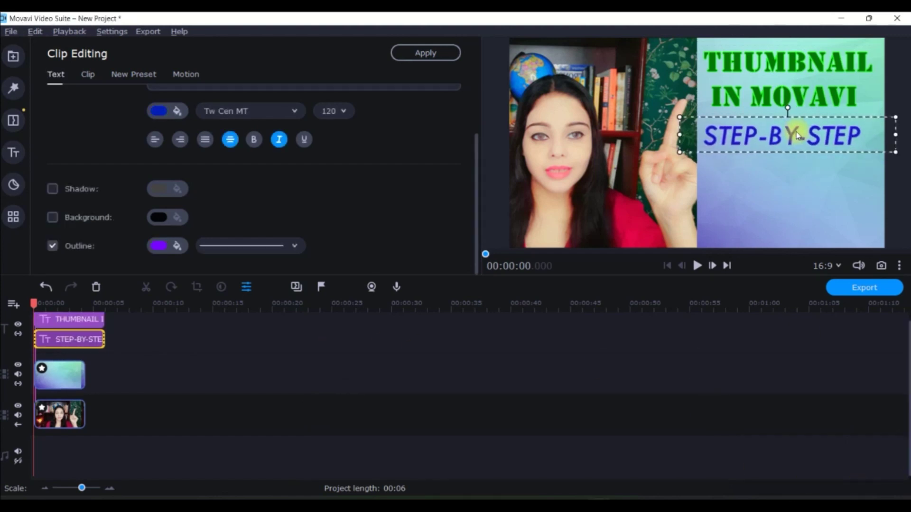
Move the new placeholder title below STEP-BY-STEP on the background and replace its text with FOR BEGINNERS.
left_click(798, 217)
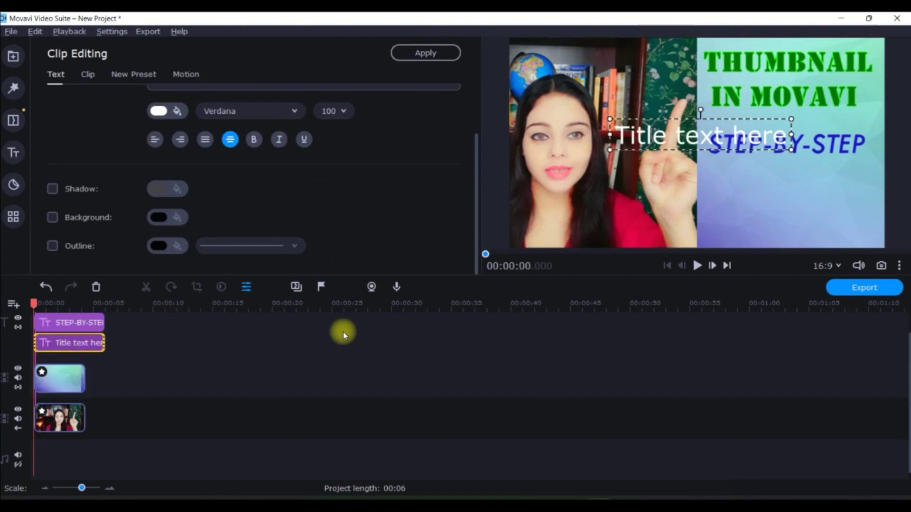
left_click_drag(673, 134, 819, 190)
left_click(180, 150)
type("FOR BEGINNERS")
Style the FOR BEGINNERS title in bold green Tw Cen MT at size 100.
left_click(334, 176)
left_click(325, 203)
left_click(158, 176)
left_click(254, 204)
Give the FOR BEGINNERS title a background in the custom pale yellow #f3f784.
scroll(238, 218, "down", 2)
left_click(52, 216)
left_click(158, 217)
left_click(211, 287)
left_click(158, 406)
left_click(240, 273)
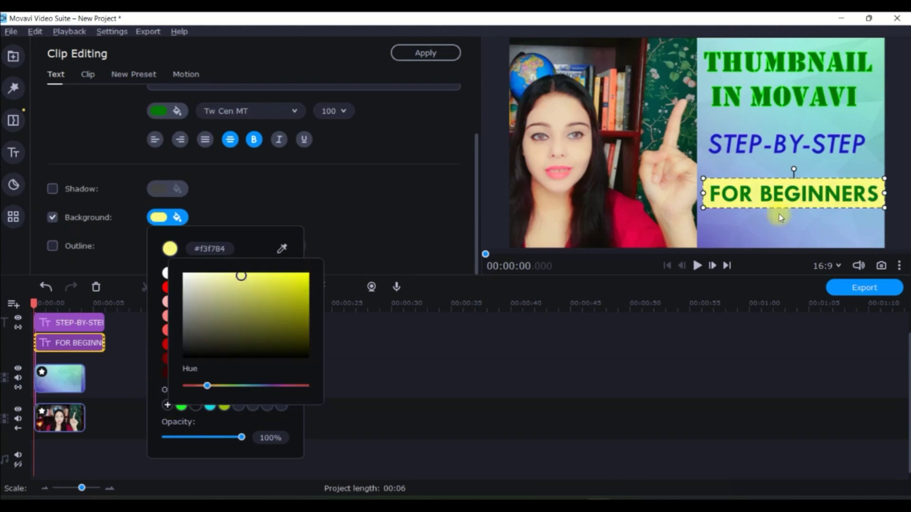
Align and widen the FOR BEGINNERS title so its yellow banner spans the gradient background, and apply the title edits.
left_click(784, 204)
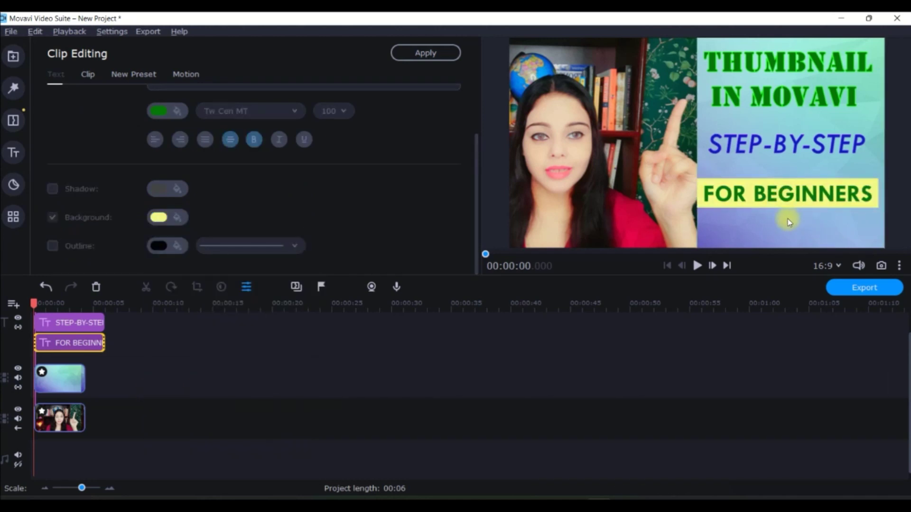
left_click(835, 193)
mouse_move(878, 193)
left_mouse_down()
mouse_move(903, 195)
mouse_move(888, 197)
left_mouse_up()
left_click(800, 232)
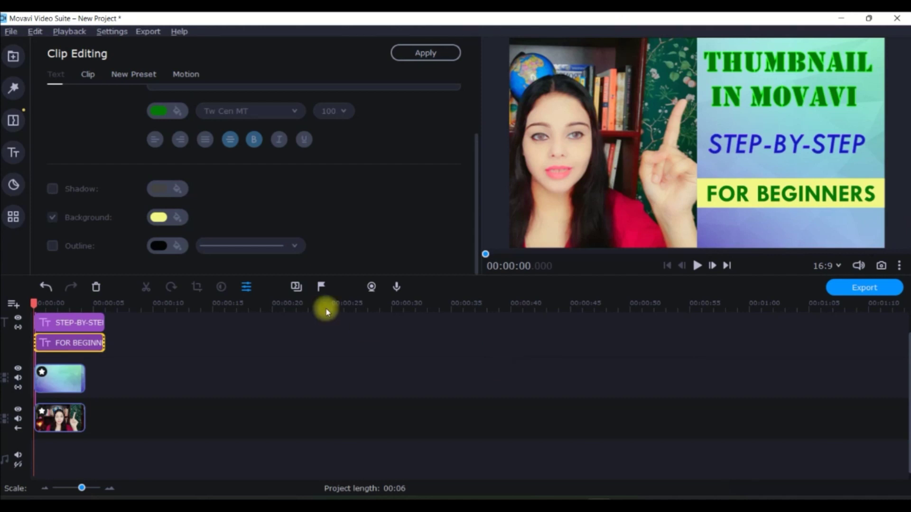
left_click(421, 53)
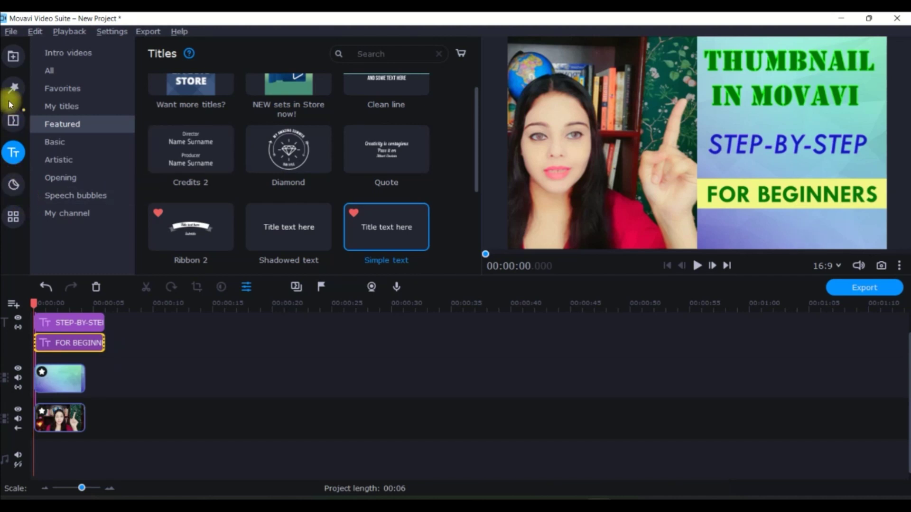
Add the Heart sticker from the featured stickers to the titles track at the start of the timeline.
left_click(13, 185)
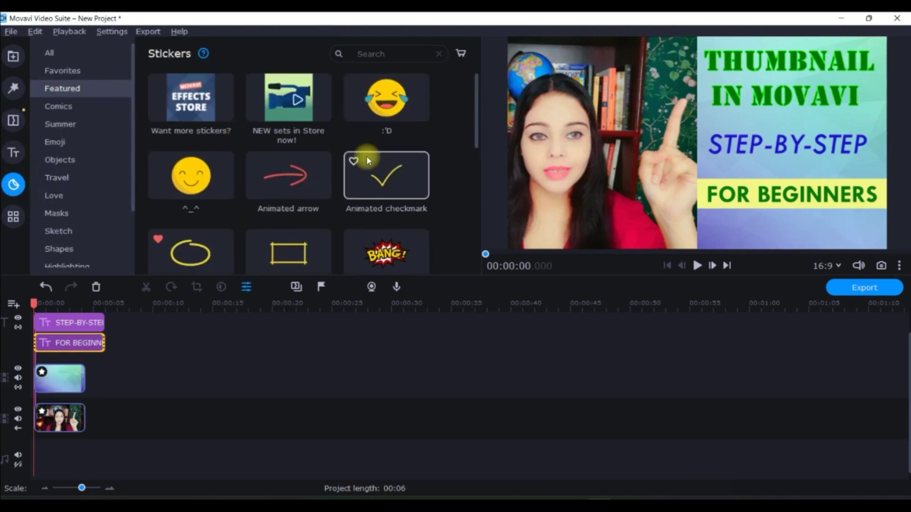
scroll(366, 156, "down", 2)
scroll(380, 246, "down", 1)
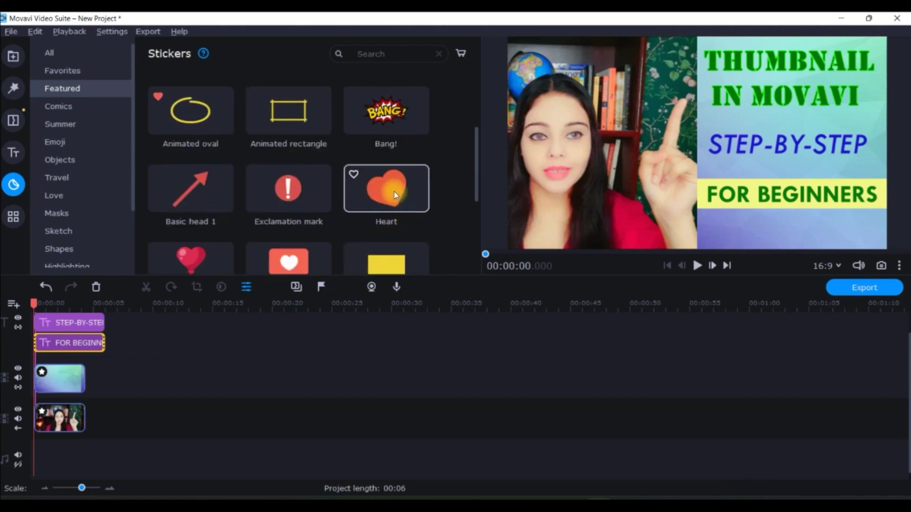
scroll(332, 201, "down", 1)
scroll(304, 176, "down", 2)
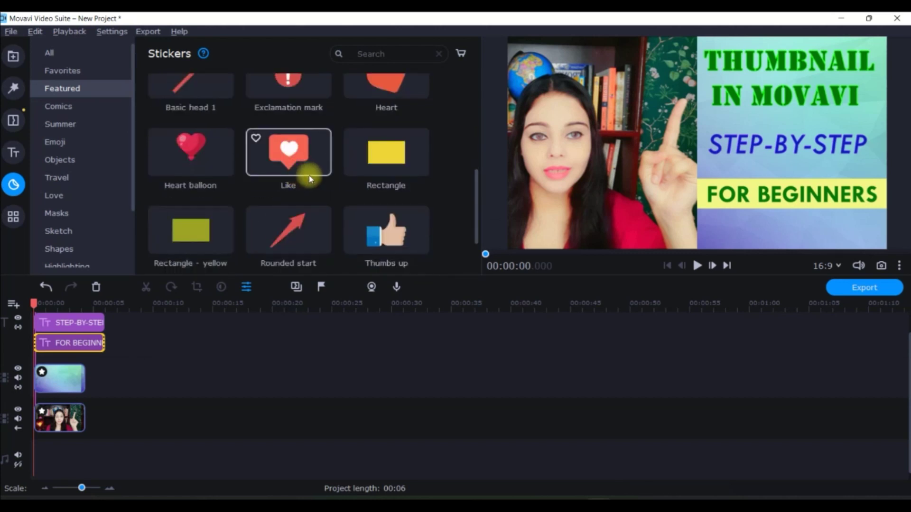
scroll(389, 214, "up", 1)
left_click_drag(386, 103, 53, 360)
Place the heart sticker on the photo between the woman's face and raised finger, and apply the change.
left_click_drag(793, 138, 646, 89)
left_click(403, 53)
left_click(56, 77)
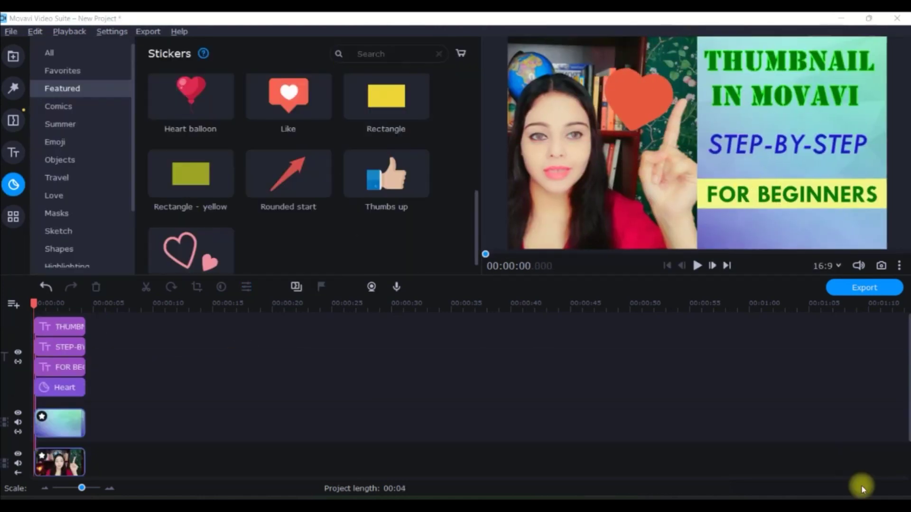
left_click(840, 266)
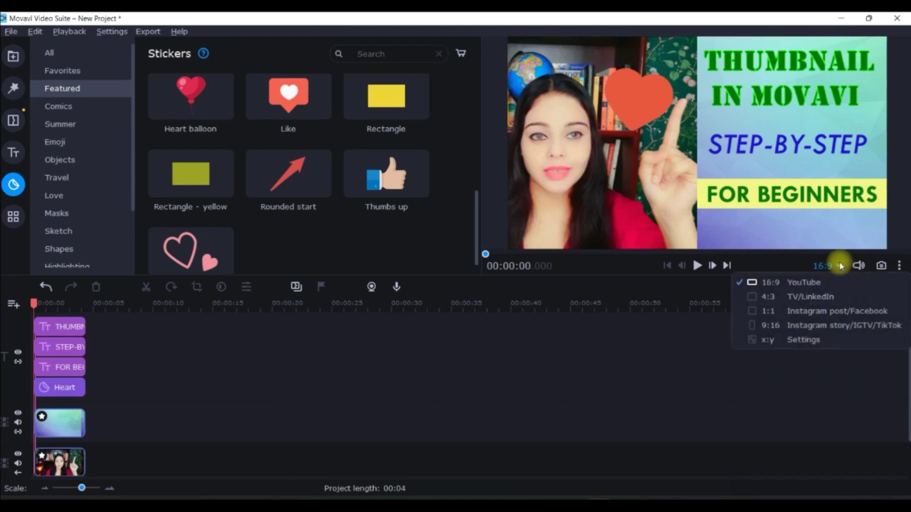
left_click(780, 341)
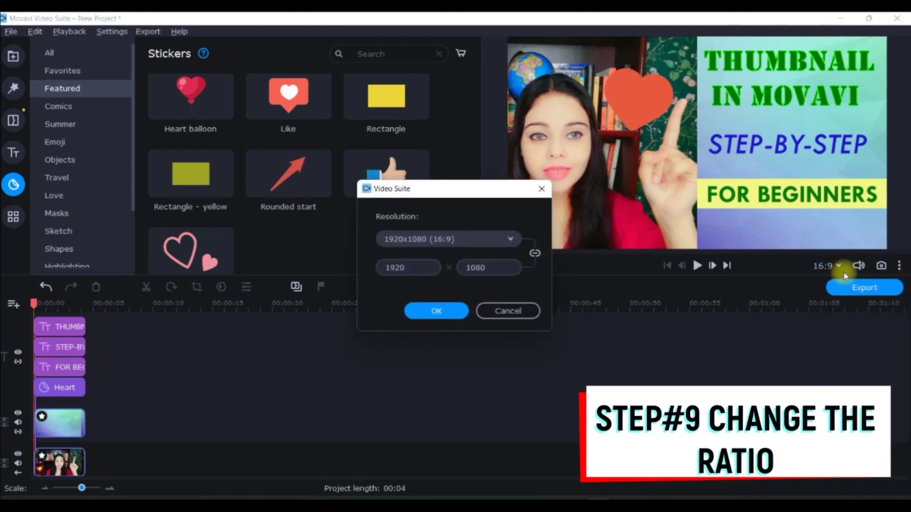
left_click(541, 188)
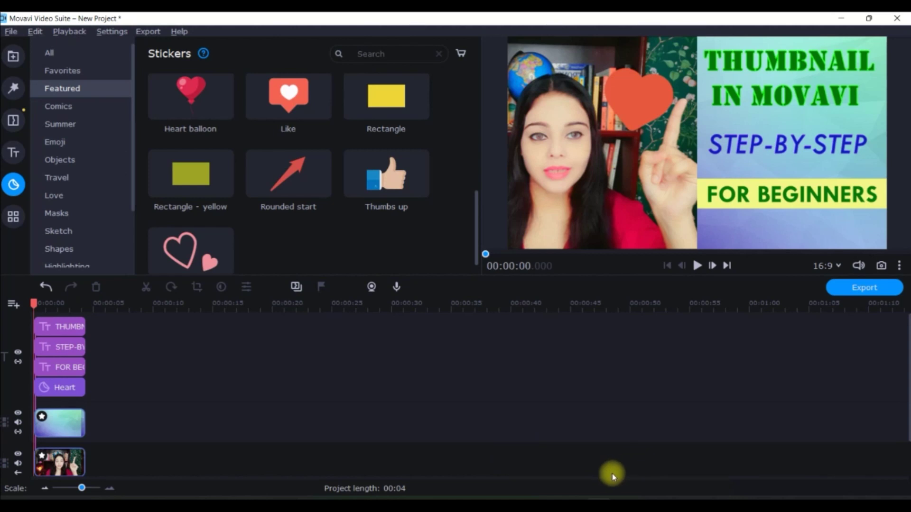
Set the project resolution to 1280x720 (16:9) in the custom aspect ratio settings.
left_click(839, 267)
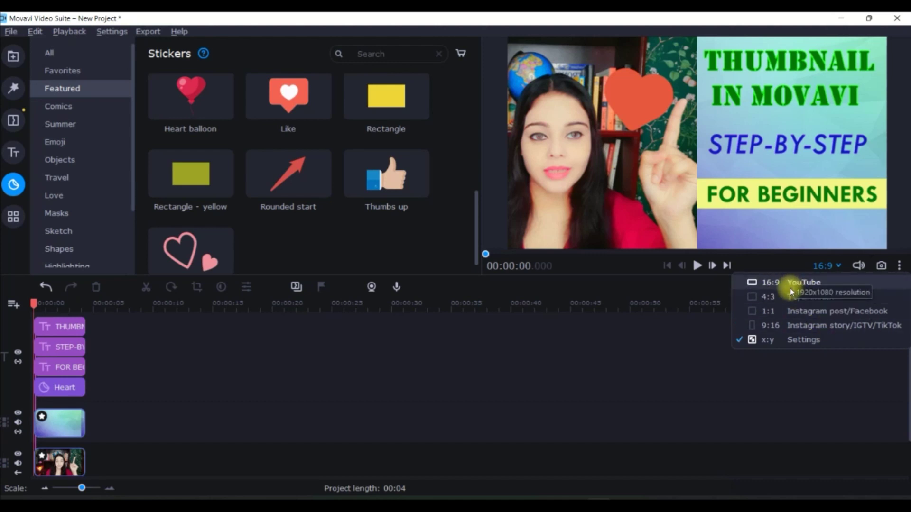
left_click(803, 339)
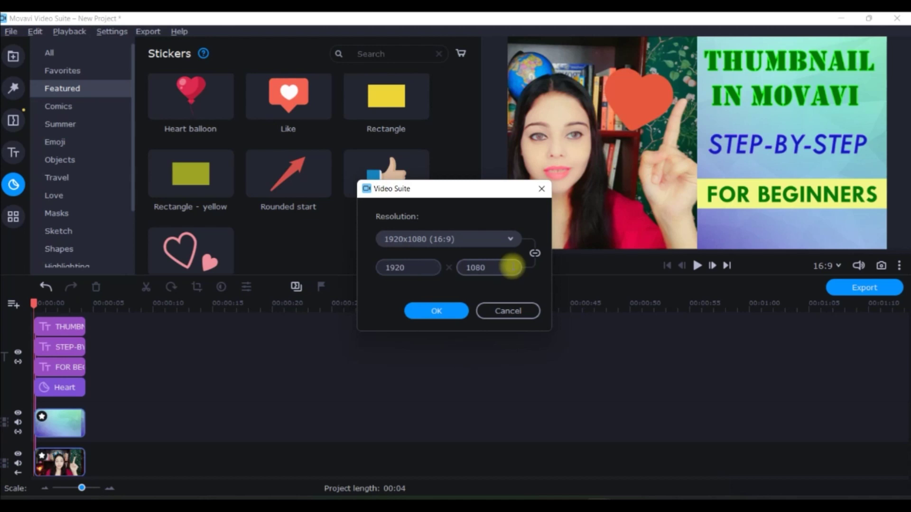
left_click(397, 267)
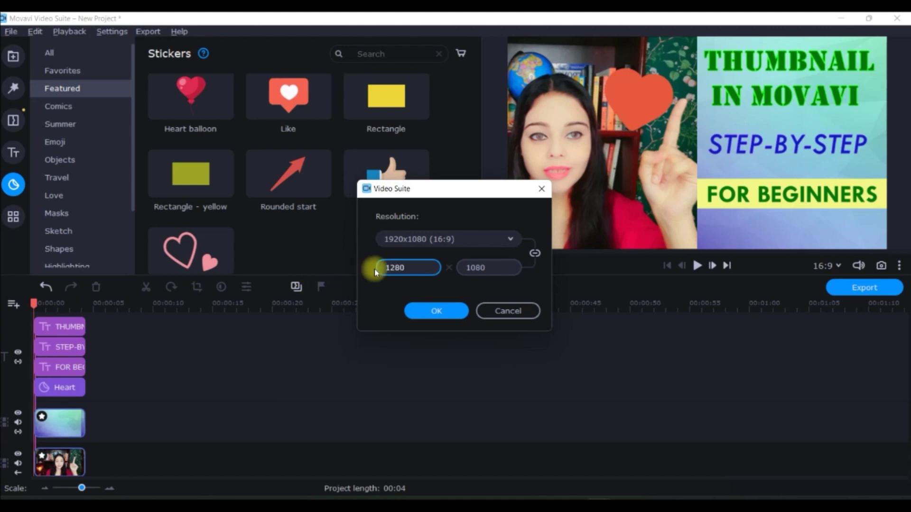
key("Tab")
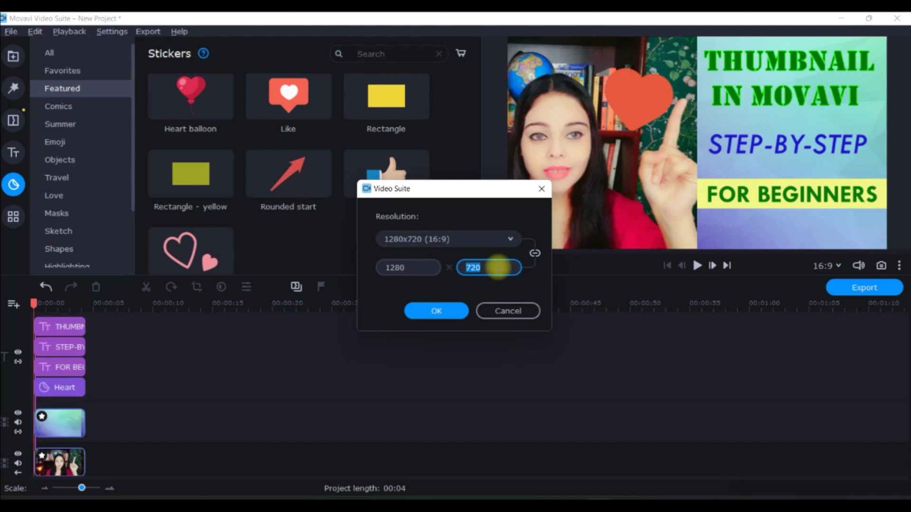
left_click(433, 311)
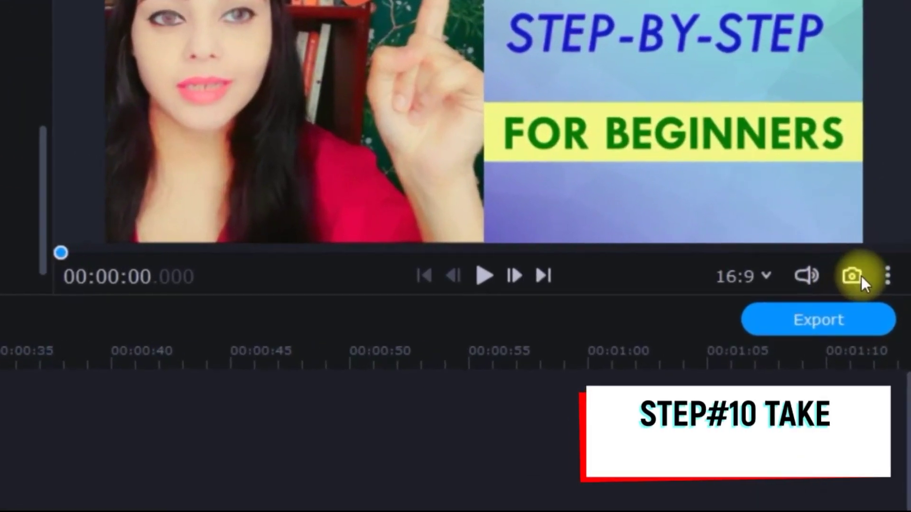
Take a snapshot of the finished thumbnail frame and save it as Movav.png in the MOVAVI CTA BUTTONS folder.
left_click(853, 275)
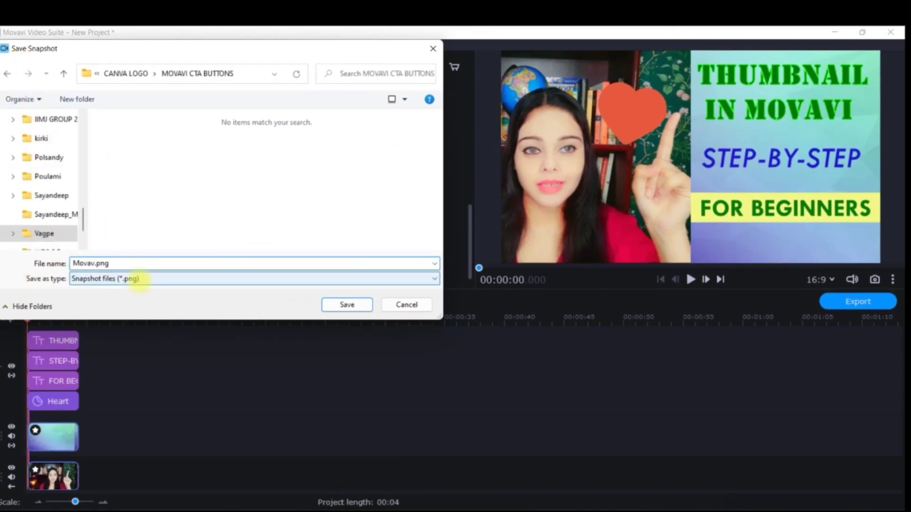
left_click(361, 303)
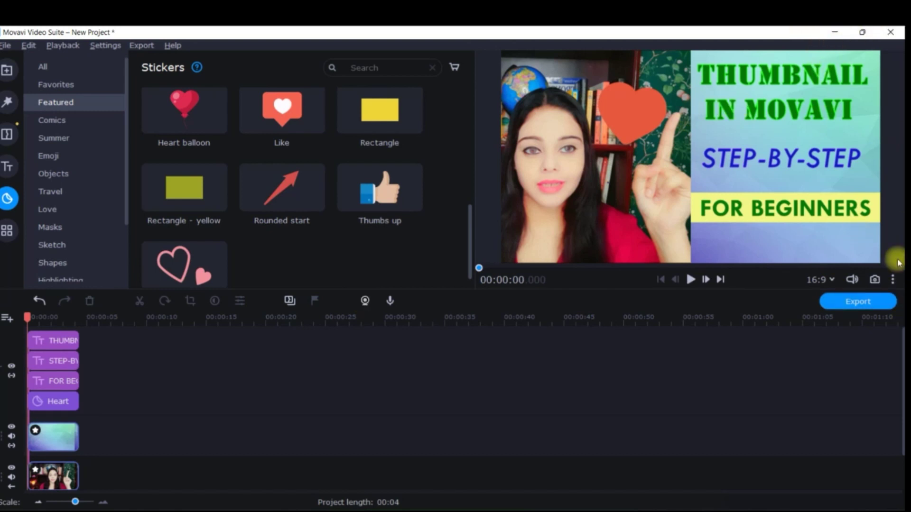
Unpin the preview player from the main window.
left_click(892, 281)
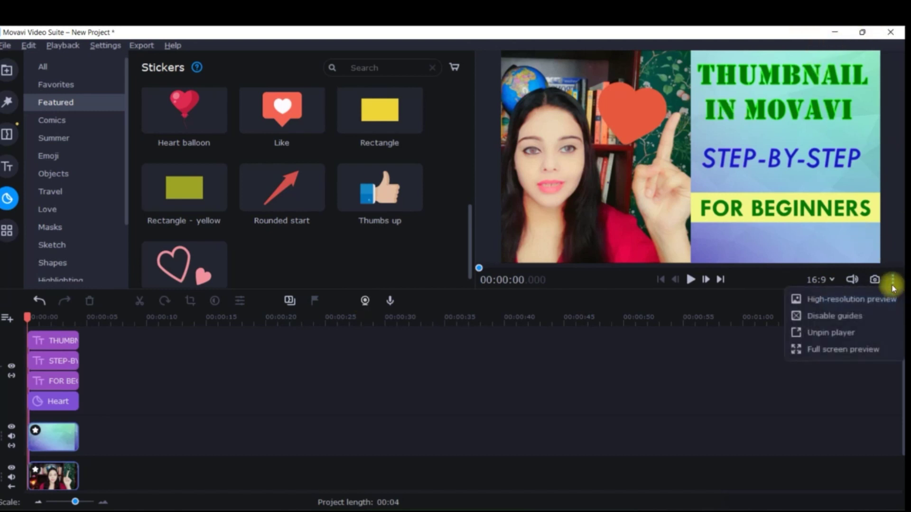
left_click(831, 333)
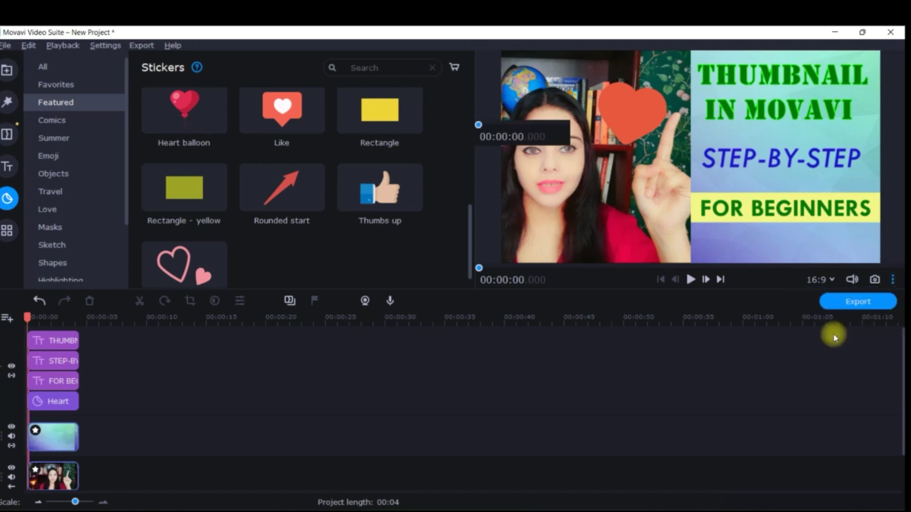
Inspect the finished thumbnail in the enlarged unpinned player, and close that player to return the preview to the main window.
left_click(592, 146)
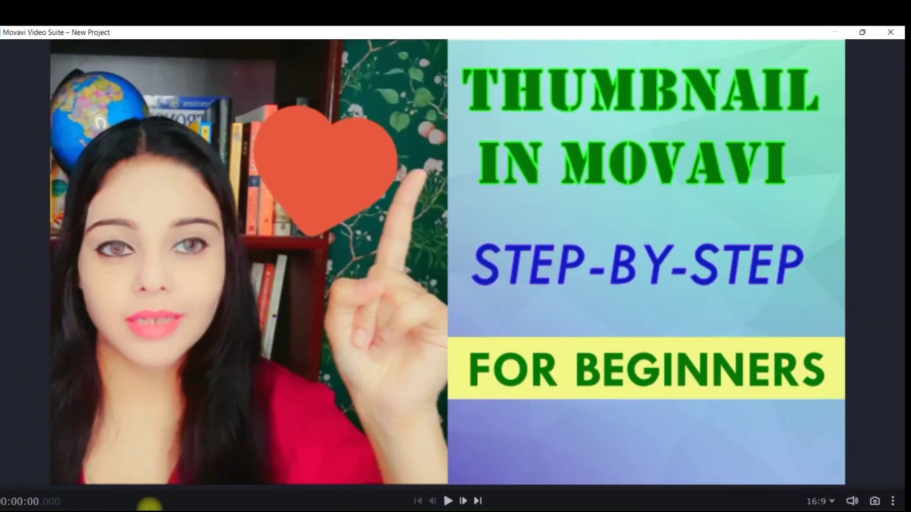
left_click(891, 32)
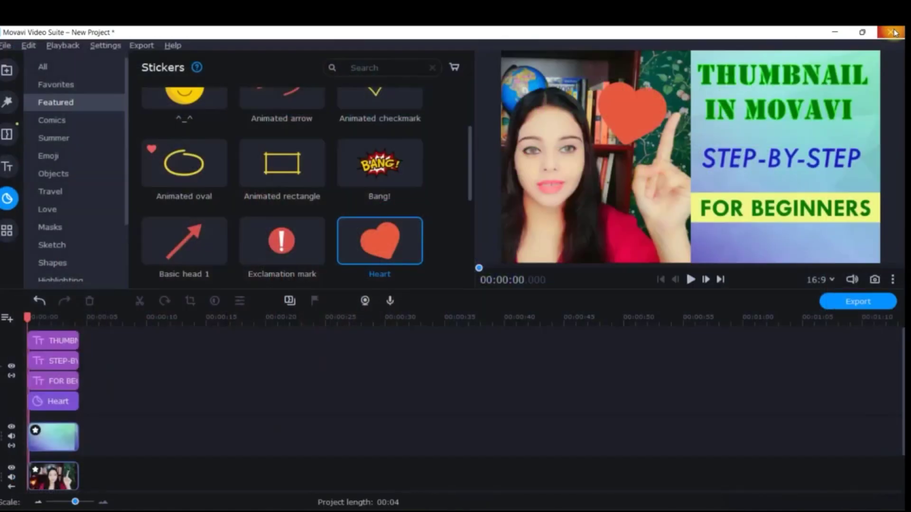
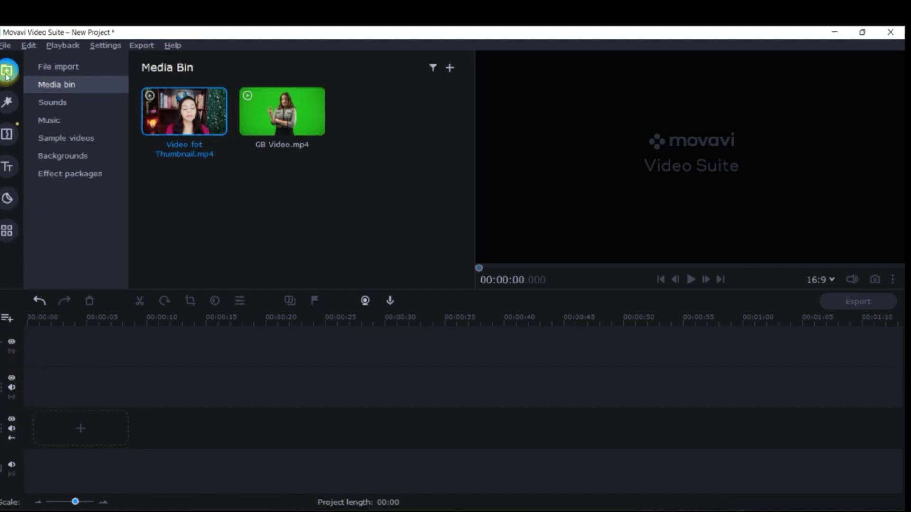
Add the White background from the Backgrounds collection to the start of the empty main video track.
left_click(80, 157)
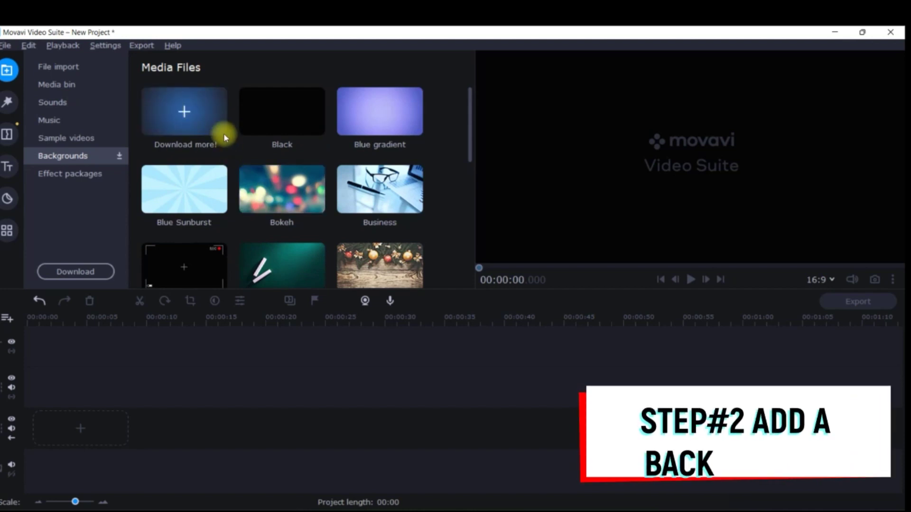
scroll(236, 203, "down", 2)
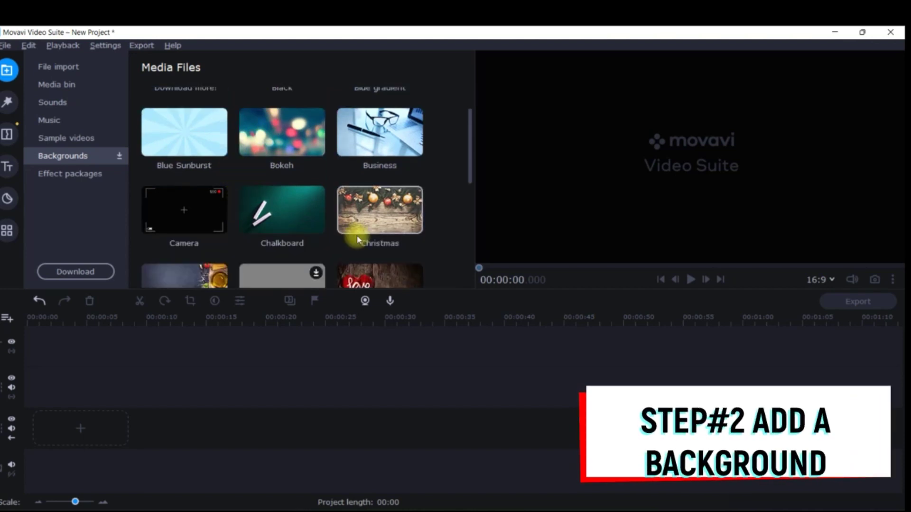
scroll(309, 231, "down", 2)
left_click(310, 232)
scroll(325, 240, "down", 2)
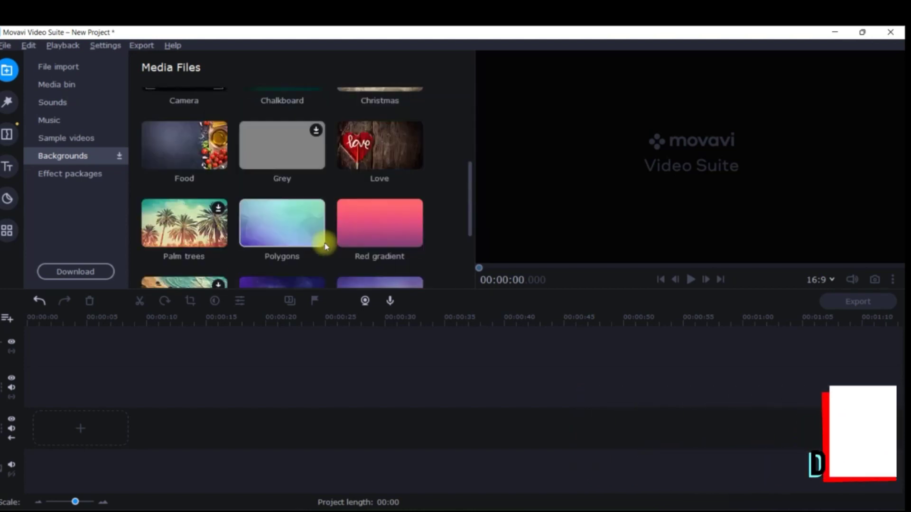
scroll(285, 242, "down", 1)
scroll(309, 243, "down", 2)
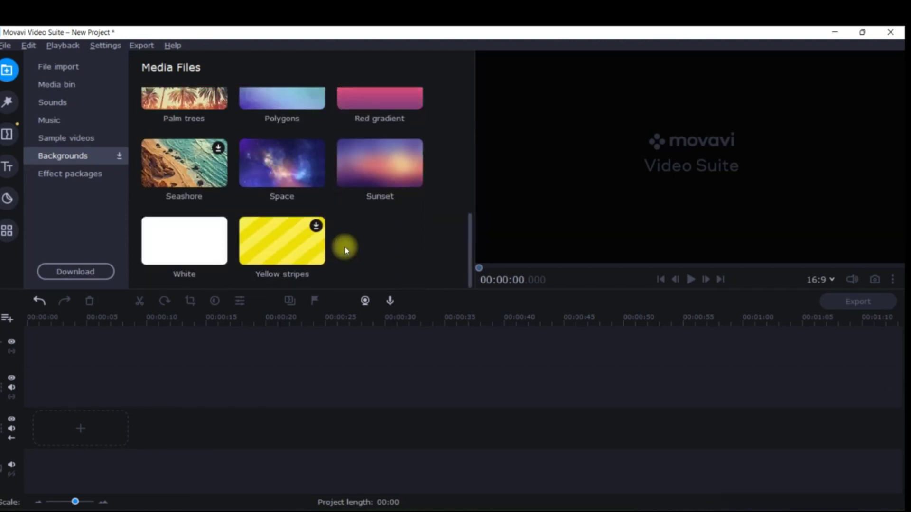
left_click_drag(199, 240, 21, 415)
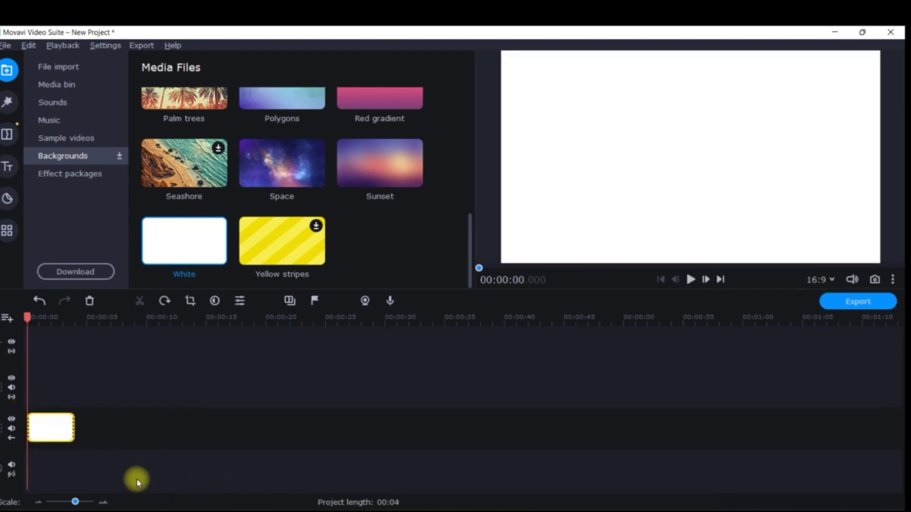
left_click(84, 433)
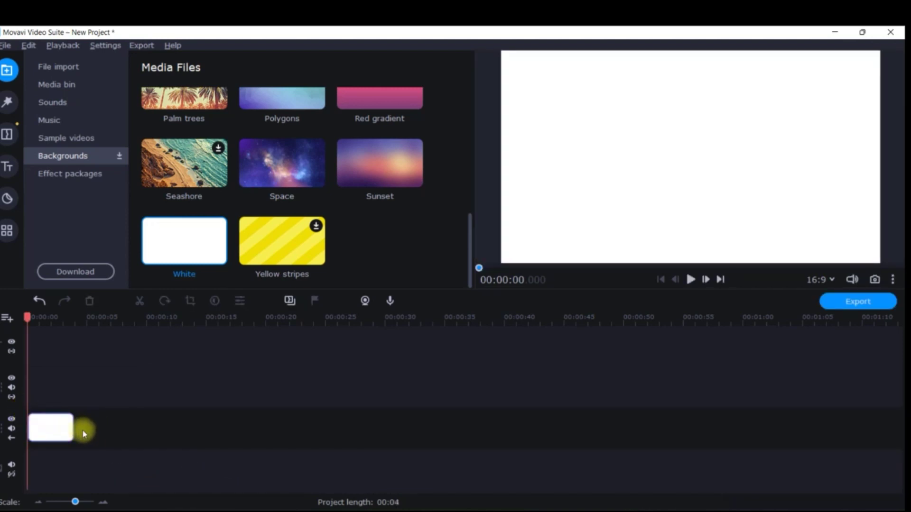
left_click_drag(77, 432, 52, 428)
left_click(59, 428)
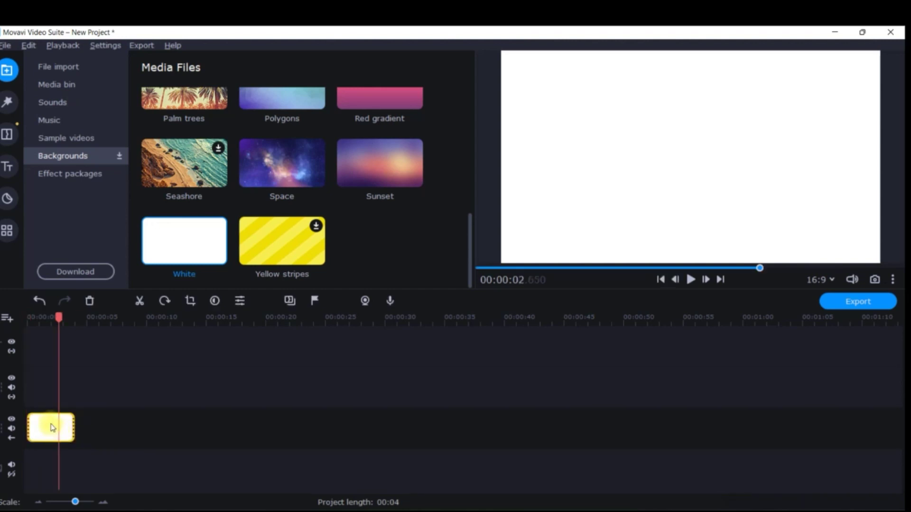
Place GB Video.mp4 from the media bin on the overlay track above the white background, starting at the beginning.
left_click(28, 83)
left_click_drag(266, 107, 28, 373)
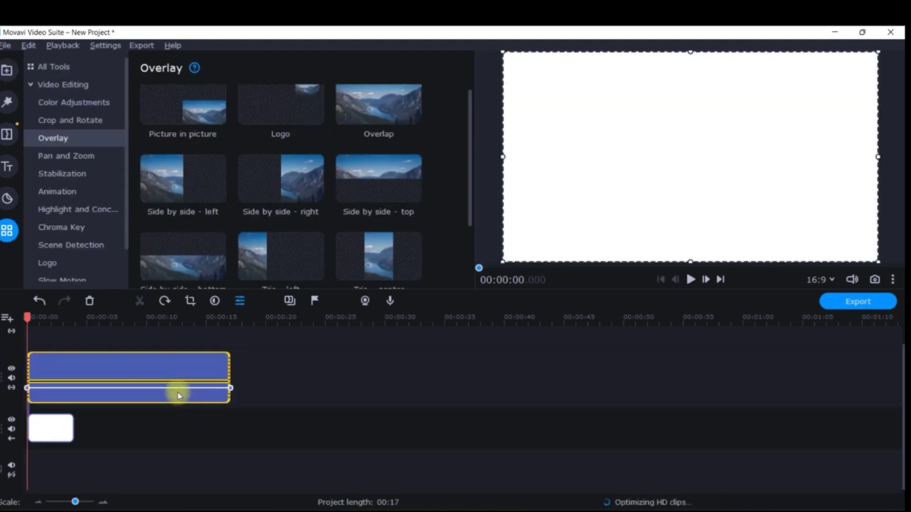
left_click(101, 395)
key("Delete")
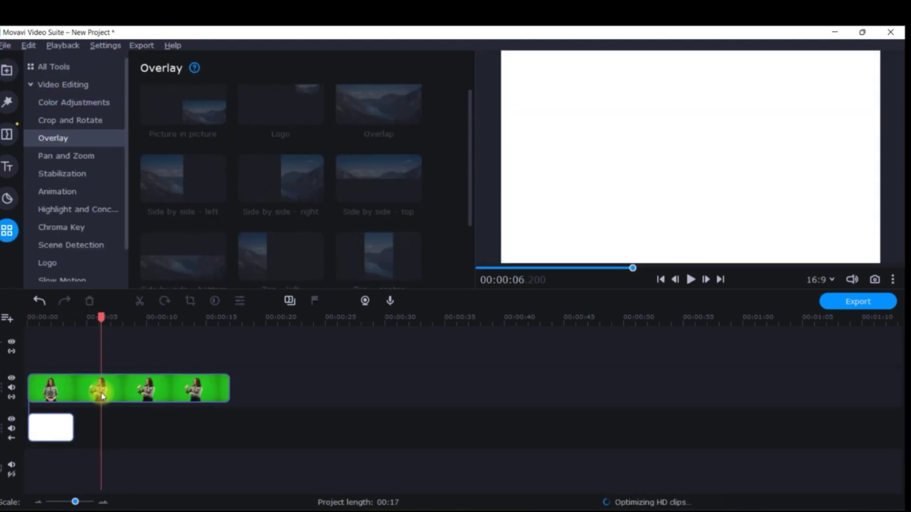
Insert a freeze frame from the green-screen clip at 00:00:13.450, where the woman faces the camera with one hand raised.
left_click_drag(86, 316, 76, 322)
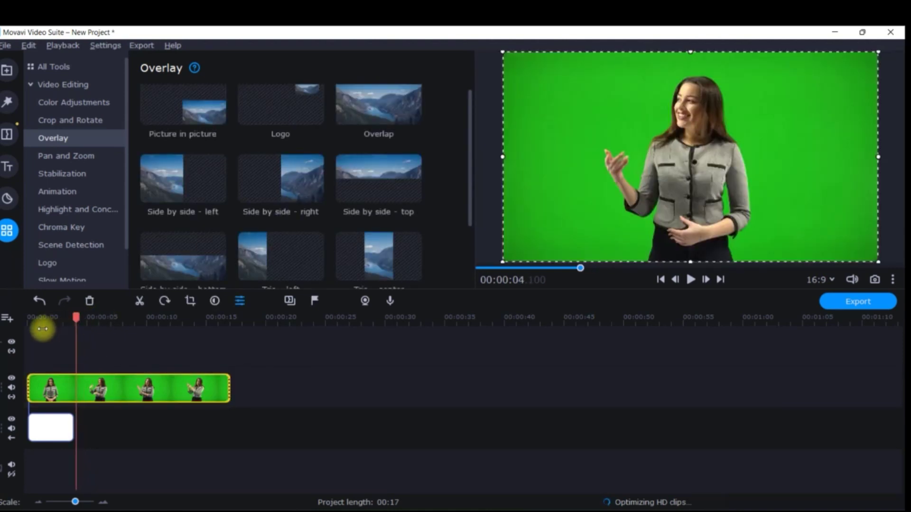
left_click(129, 340)
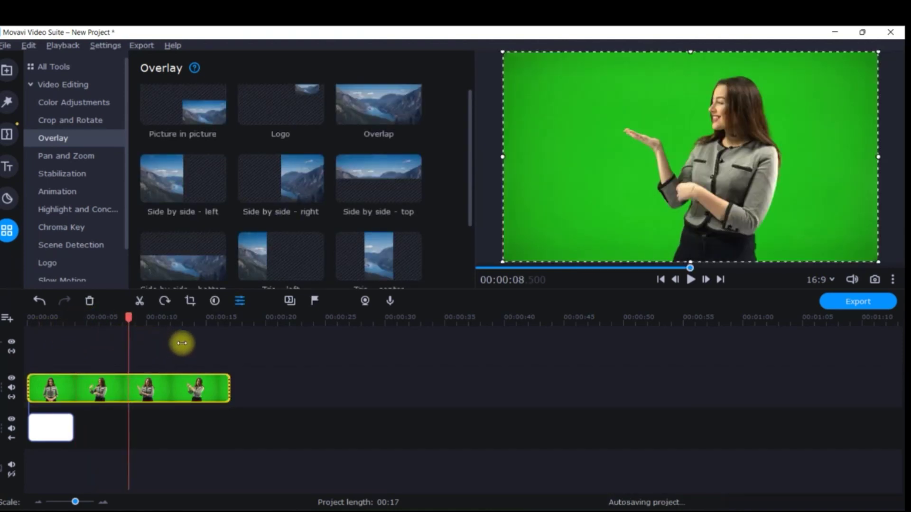
left_click(142, 342)
left_click_drag(130, 343, 188, 348)
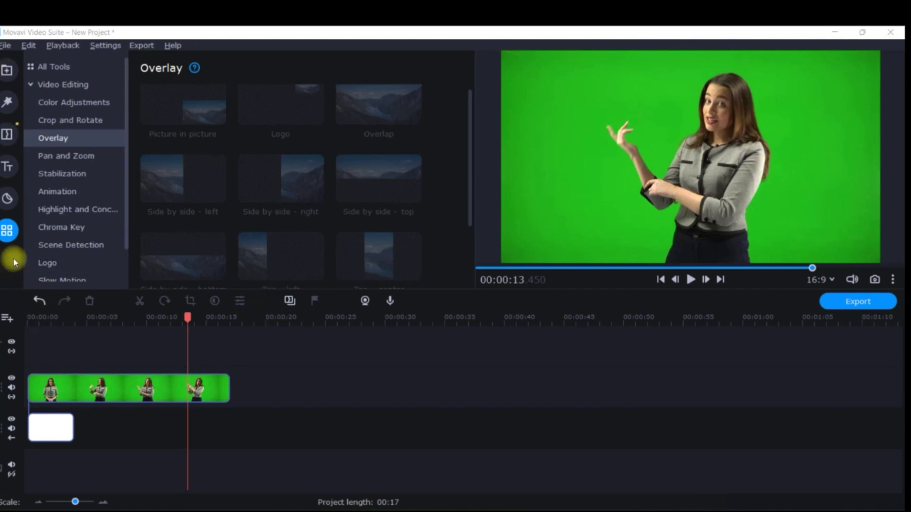
right_click(192, 388)
left_click(221, 217)
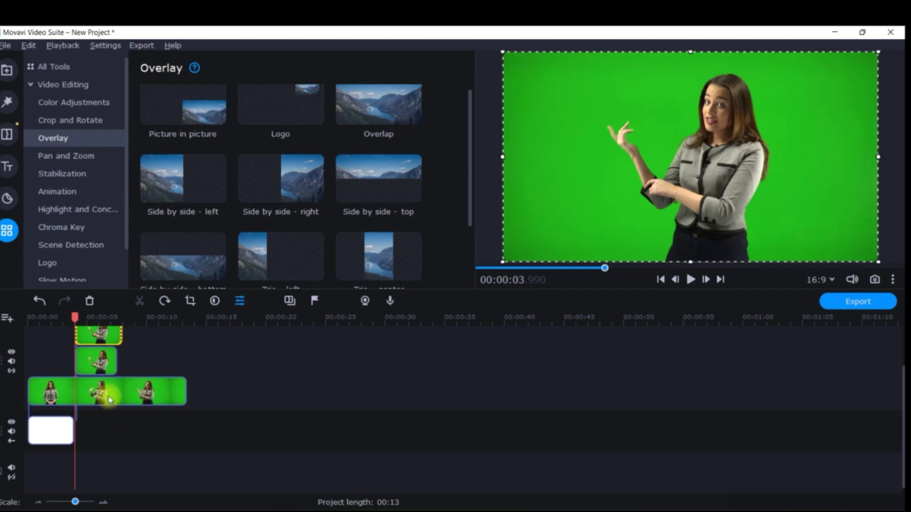
Delete the leftover green-screen video parts and align the remaining freeze frame with the start of the white background.
left_click(91, 393)
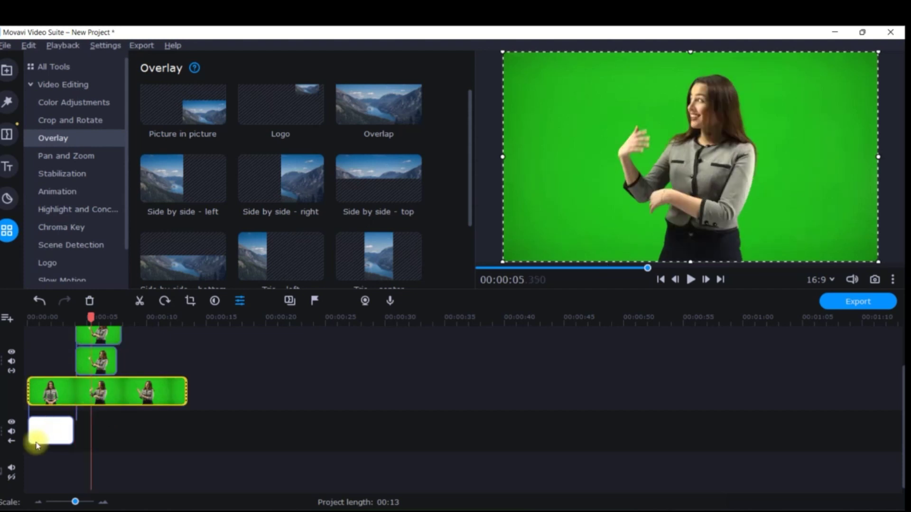
left_click(51, 429)
left_click_drag(96, 361, 49, 323)
key("Delete")
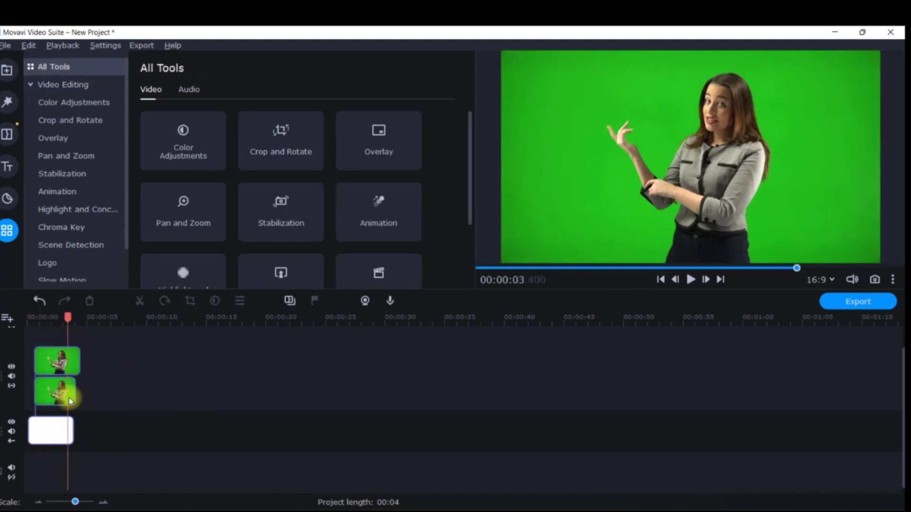
left_click(47, 395)
key("Delete")
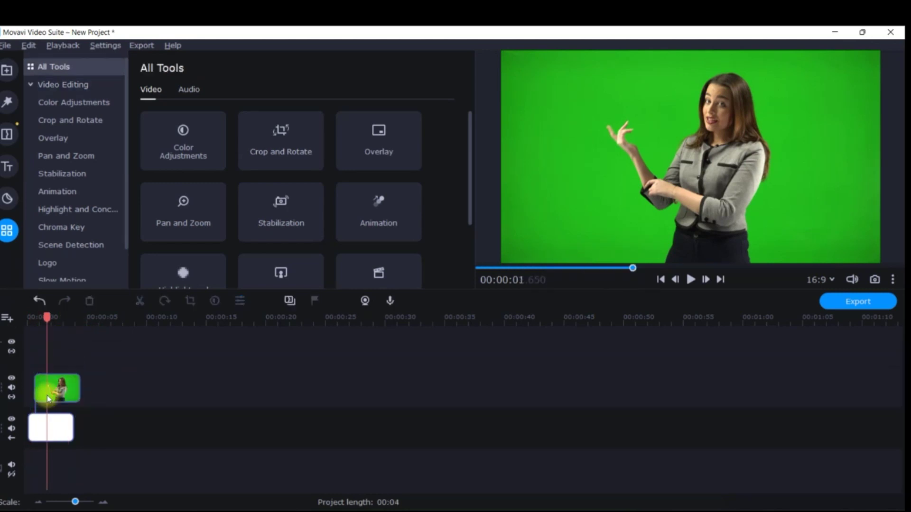
left_click(52, 398)
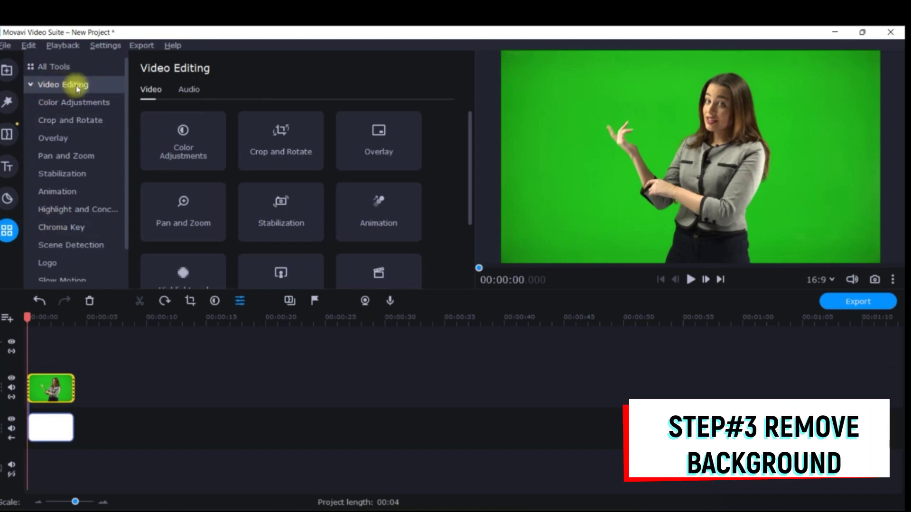
Key out the freeze frame's green backdrop with Chroma Key, and apply the default Chroma Key to the white background clip as well.
scroll(256, 205, "down", 2)
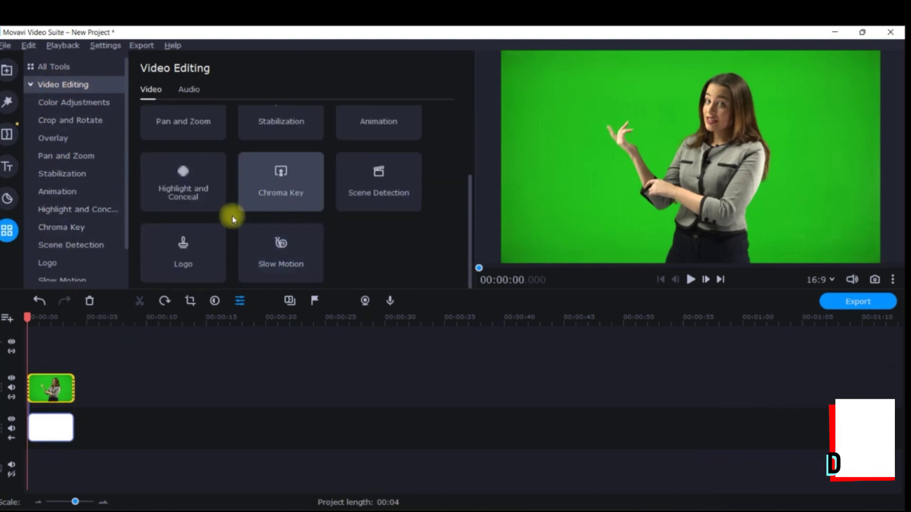
scroll(228, 216, "up", 2)
scroll(327, 267, "down", 2)
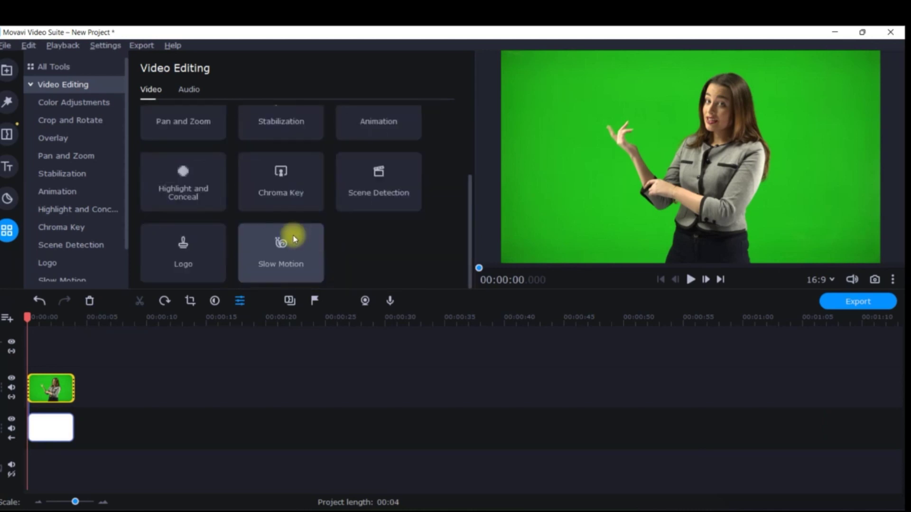
left_click(280, 171)
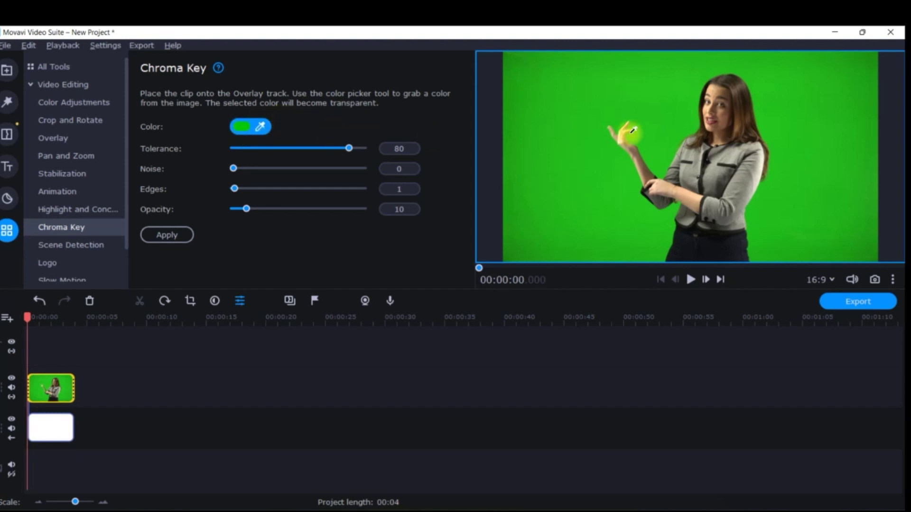
left_click(600, 86)
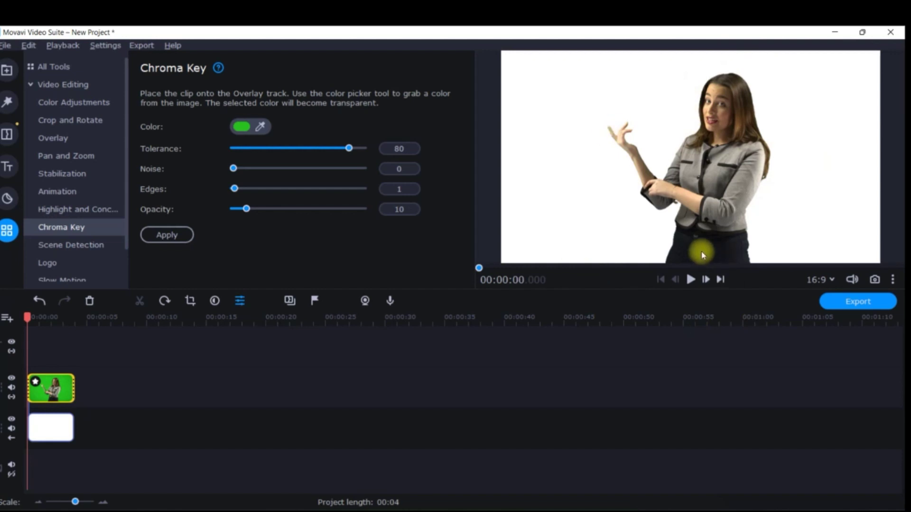
left_click(60, 427)
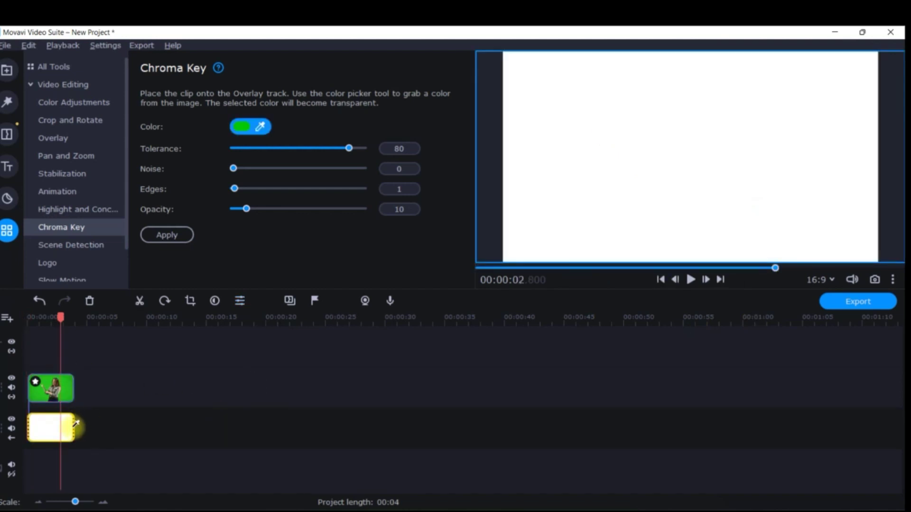
left_click(174, 244)
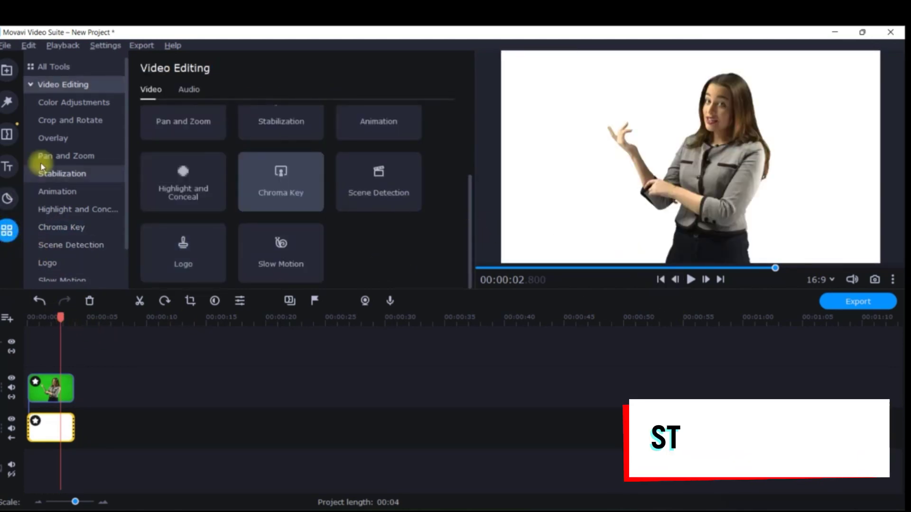
Try the side-by-side overlay layouts on the woman's freeze frame and settle on "Side by side - right".
left_click(57, 139)
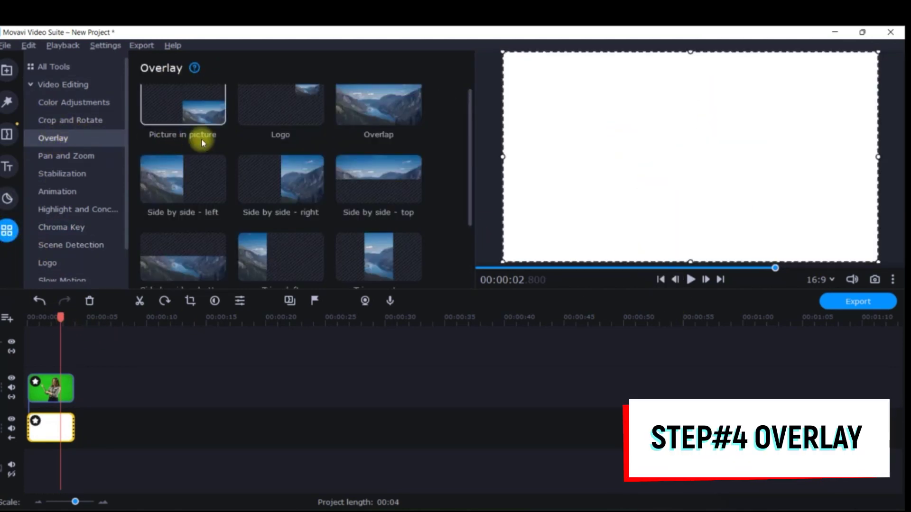
left_click(52, 388)
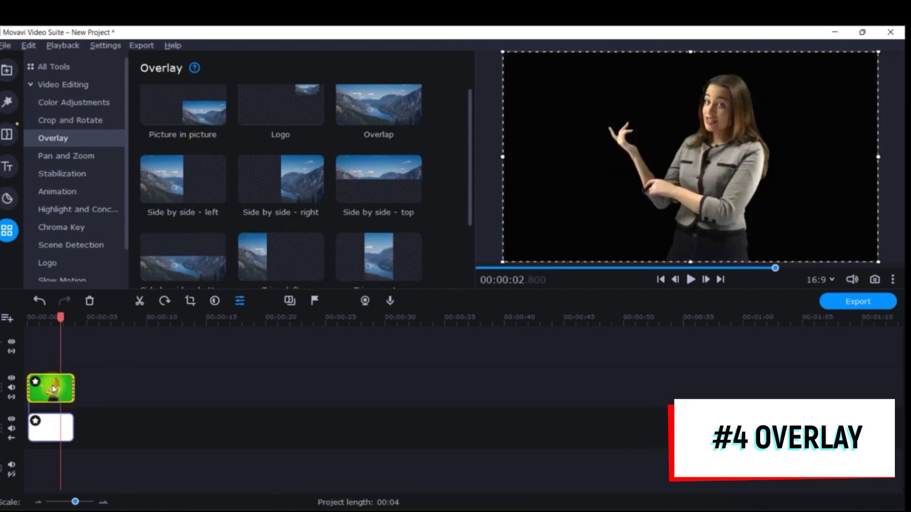
left_click(296, 175)
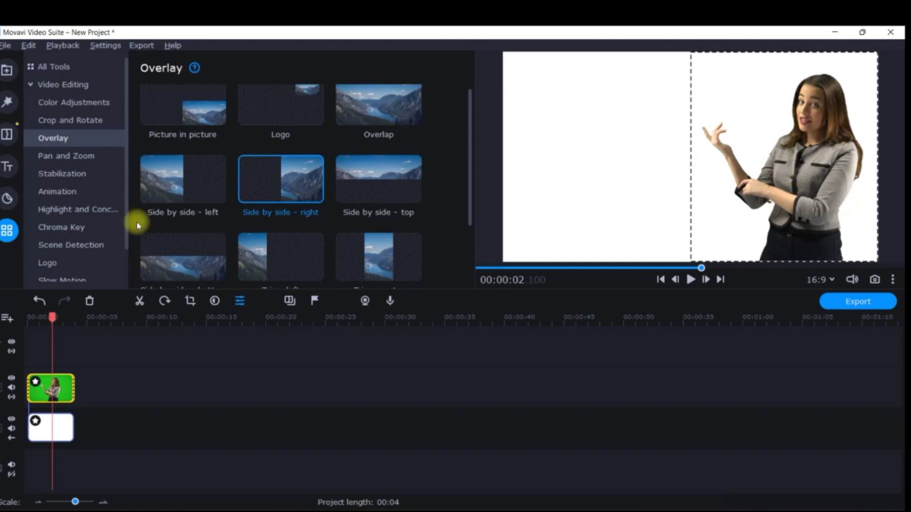
left_click(159, 194)
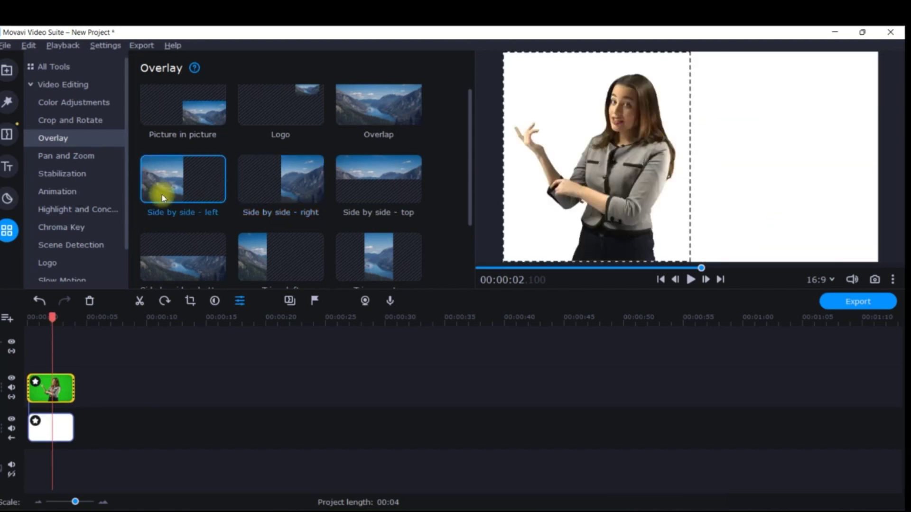
left_click(311, 170)
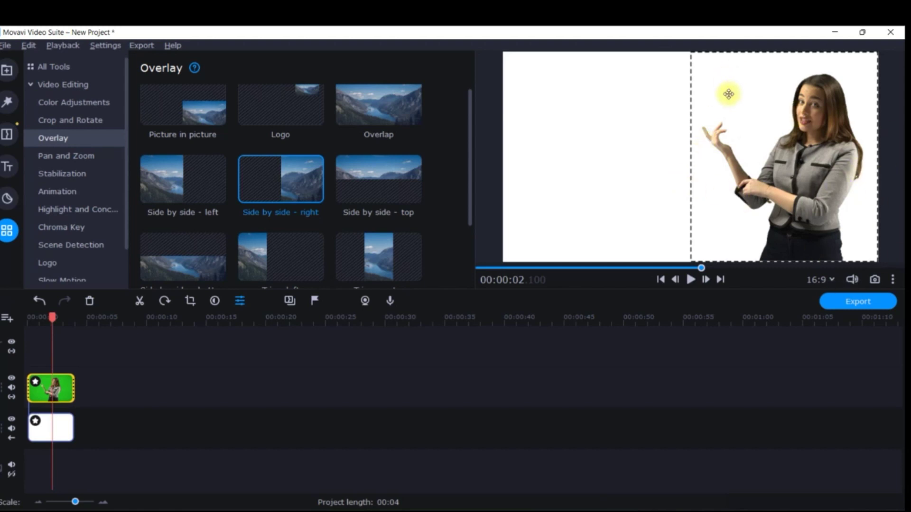
left_click(93, 391)
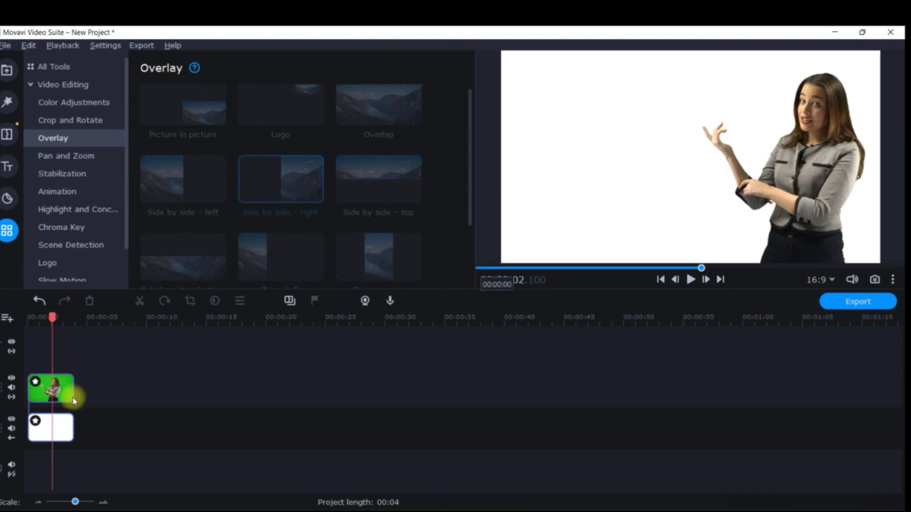
Crop the woman's freeze frame tightly around her, trimming both sides and the lower edge, and apply the crop.
left_click(55, 388)
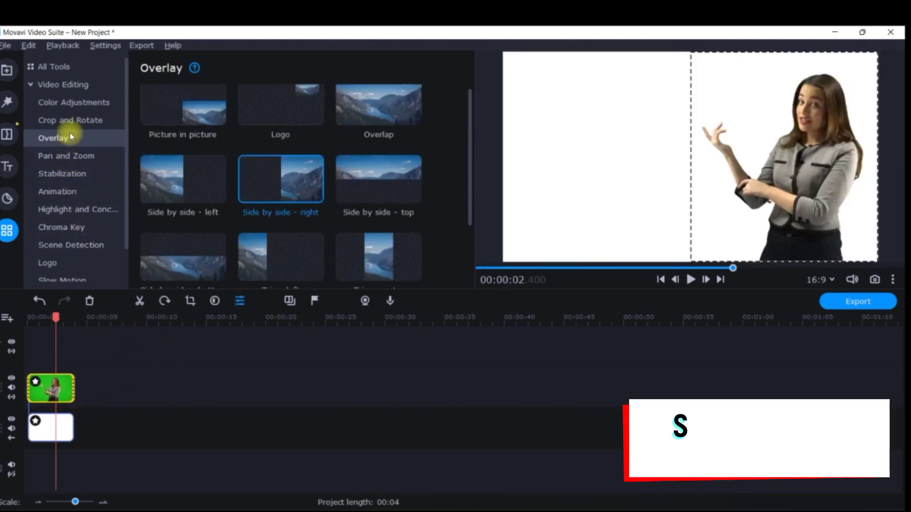
left_click(76, 120)
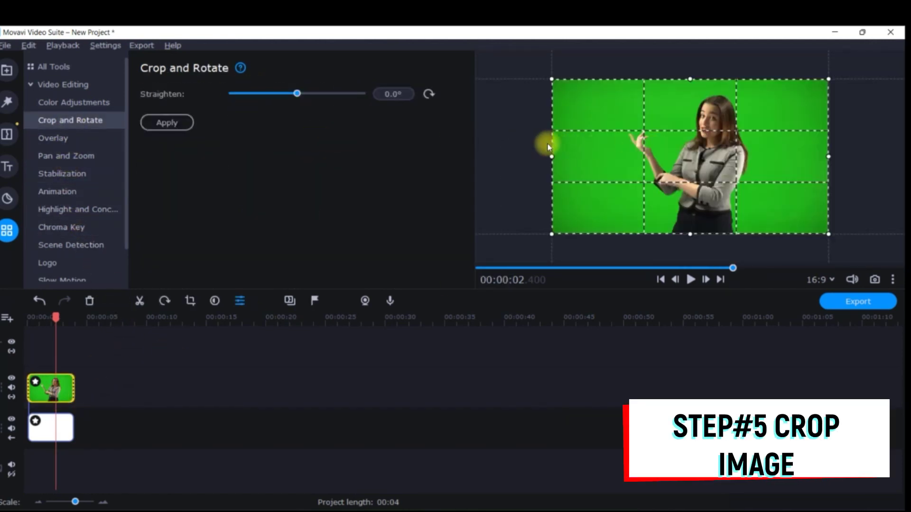
left_click_drag(690, 234, 691, 213)
left_click_drag(549, 146, 616, 152)
left_click_drag(826, 142, 761, 150)
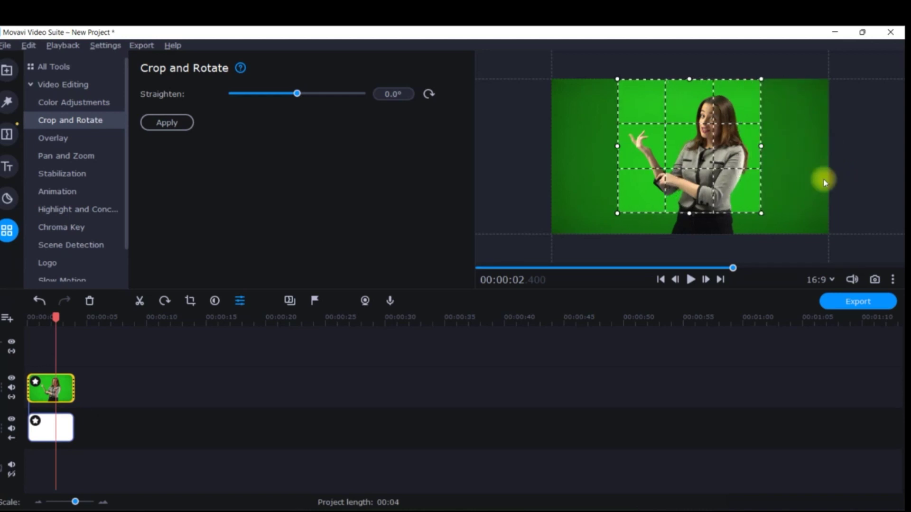
left_click(151, 121)
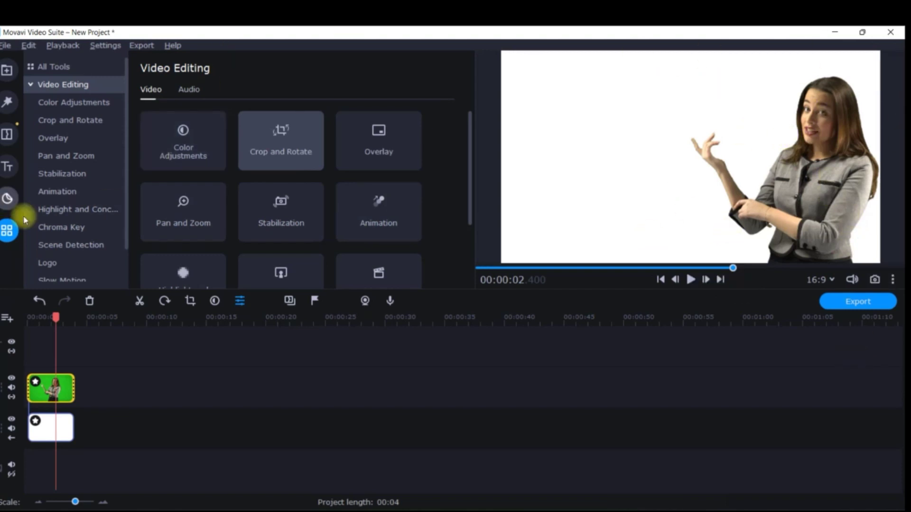
Add a Simple text title at the timeline start, move it to the picture's upper left and enter "THUMBNAIL IN MOVAVI".
left_click(8, 167)
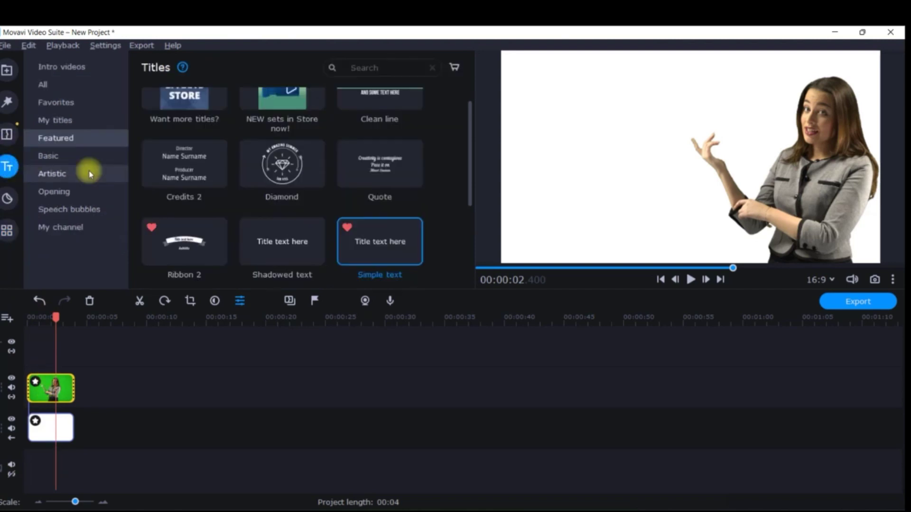
left_click_drag(360, 258, 22, 327)
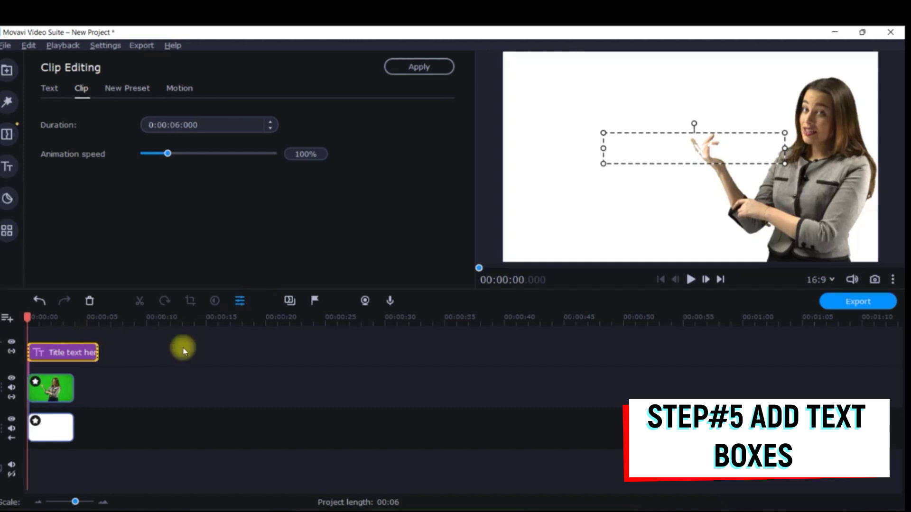
left_click_drag(702, 149, 619, 110)
left_click(49, 88)
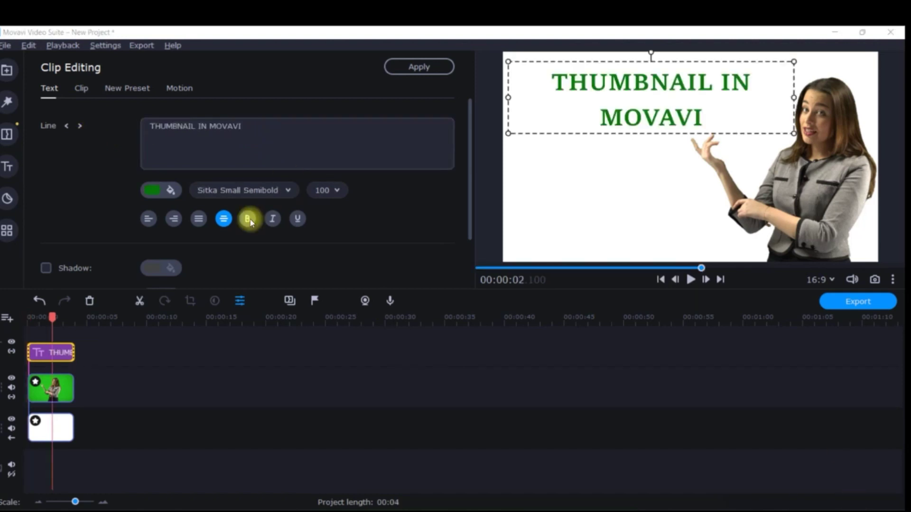
Set the "THUMBNAIL IN MOVAVI" title's font size to 120 and give it a bright green outline.
left_click(327, 191)
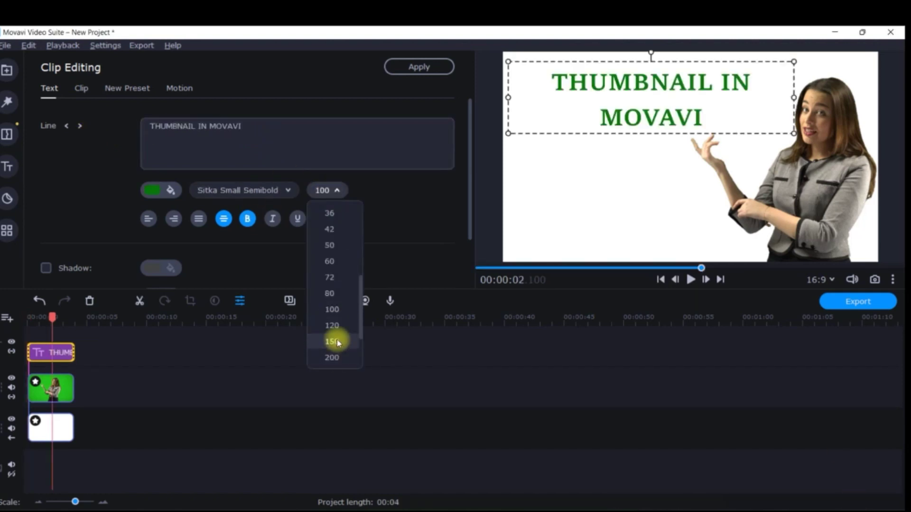
left_click(335, 339)
scroll(183, 236, "down", 1)
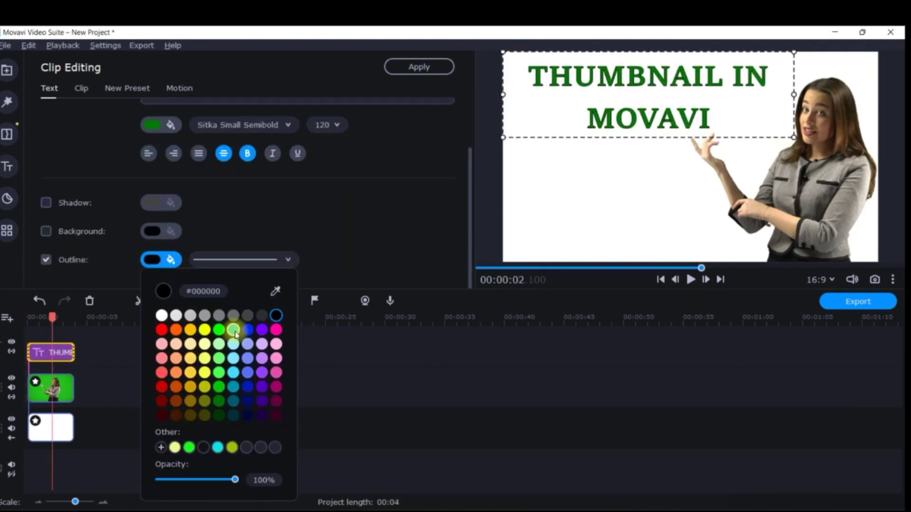
left_click(220, 355)
left_click(224, 450)
left_click(482, 171)
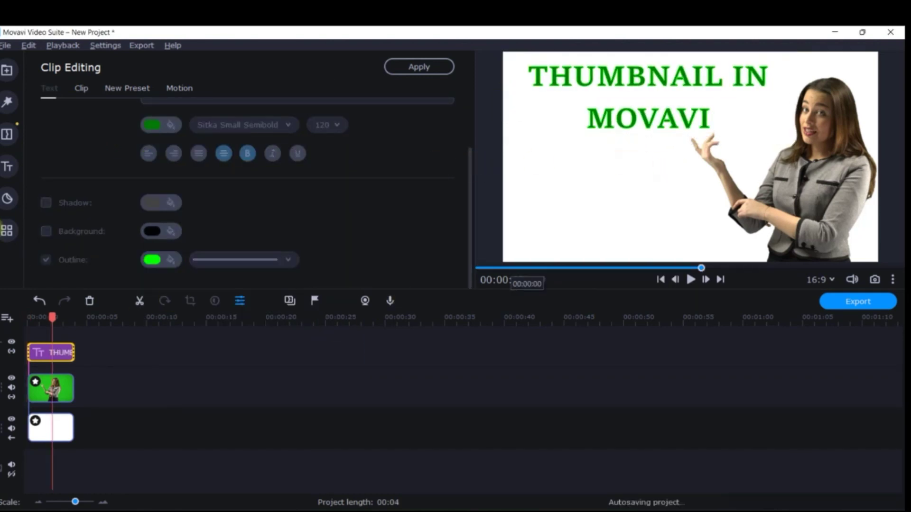
Add a second Simple text title at the timeline start and trim it to the length of the other clips.
left_click(10, 167)
left_click_drag(342, 266, 25, 360)
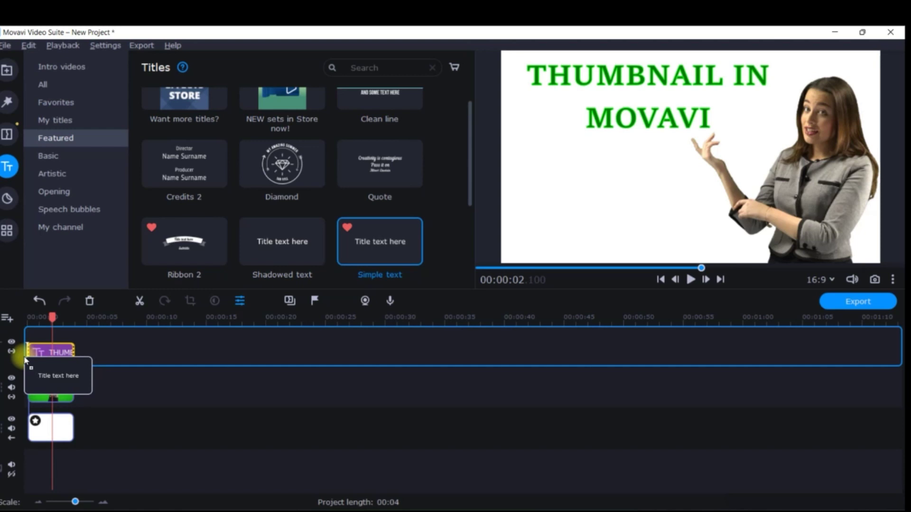
left_click_drag(25, 361, 26, 353)
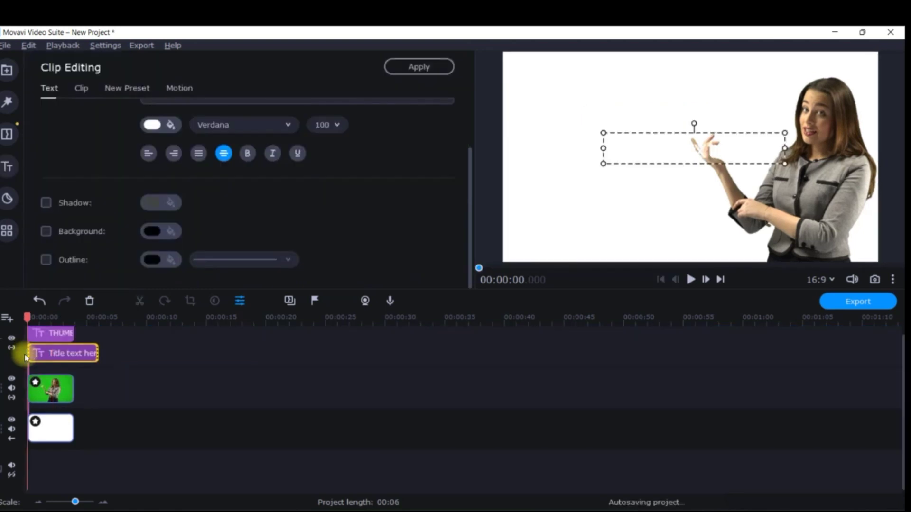
left_click_drag(91, 357, 74, 357)
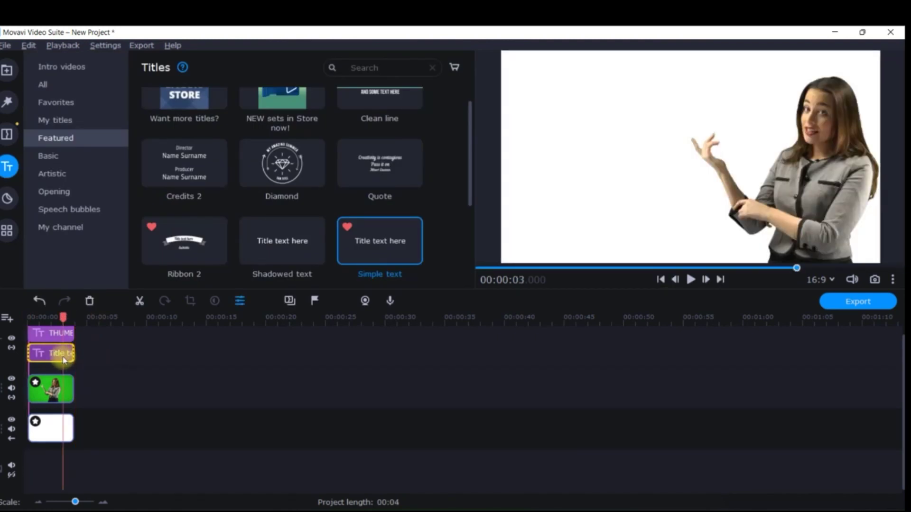
Replace the second title's placeholder text with "STEP-BY-STEP".
double_click(53, 354)
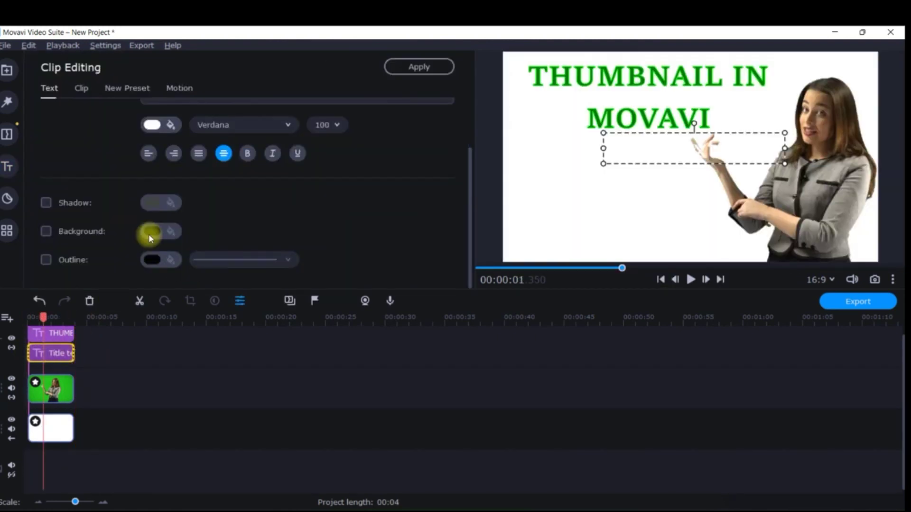
scroll(179, 146, "up", 2)
left_click_drag(223, 132, 143, 132)
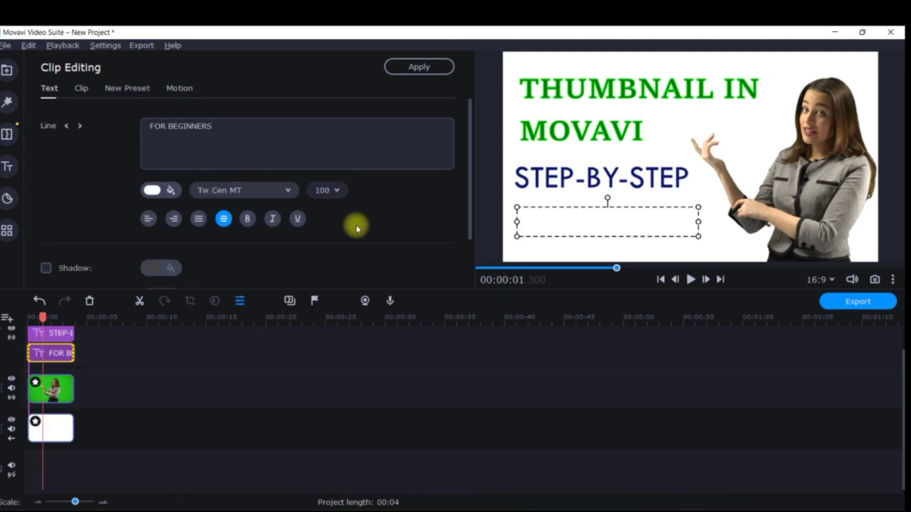
Give the "FOR BEGINNERS" title bold italic lettering on a dark green background and shift it slightly left beneath "STEP-BY-STEP".
scroll(330, 219, "down", 2)
left_click(45, 231)
left_click_drag(565, 223, 555, 225)
left_click(178, 230)
left_click(220, 383)
left_click(733, 223)
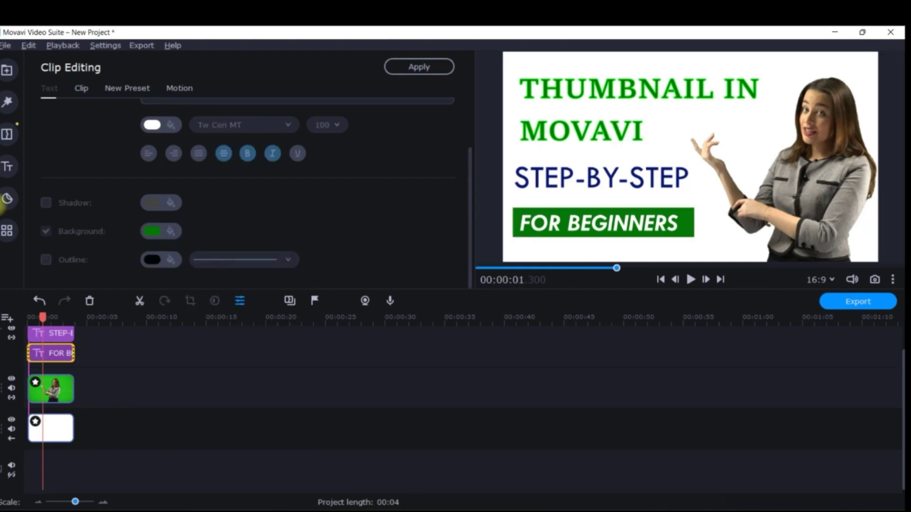
Place the Two Hearts sticker between the woman's raised hand and her face, and return the playhead to the start.
left_click(8, 198)
scroll(376, 211, "down", 1)
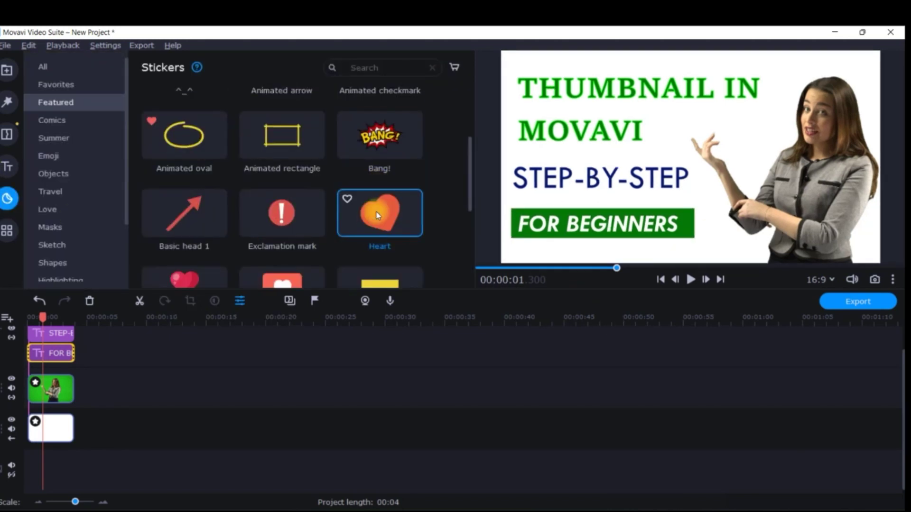
scroll(305, 236, "down", 2)
scroll(304, 236, "down", 4)
left_click_drag(183, 240, 657, 114)
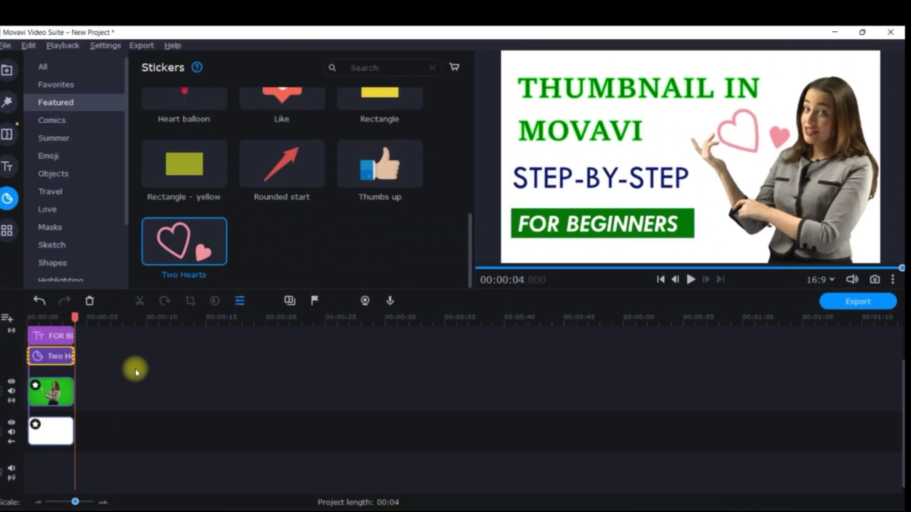
left_click(135, 369)
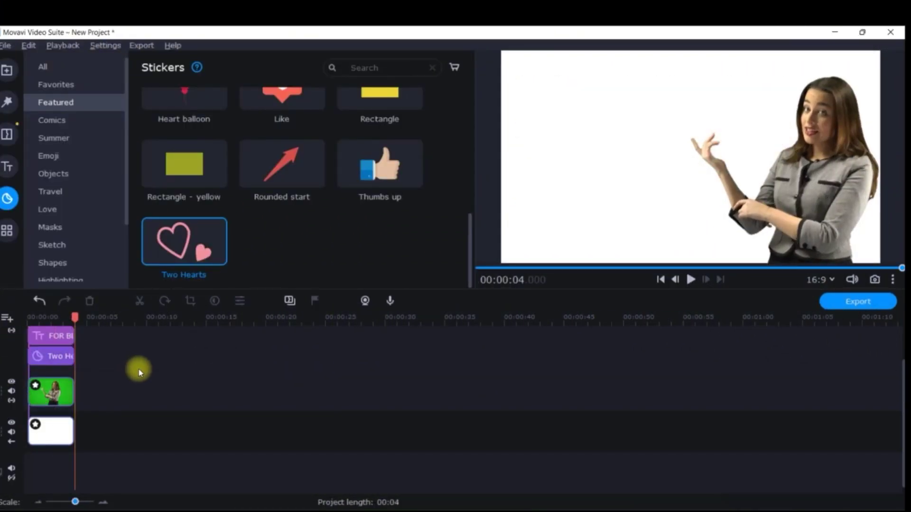
left_click_drag(73, 317, 21, 320)
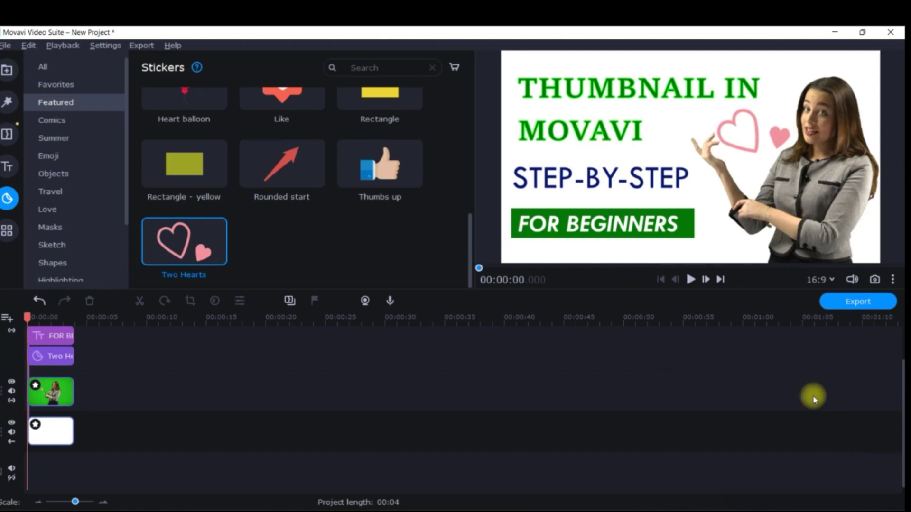
Check the project's resolution in the custom aspect ratio settings and close them without changes.
left_click(831, 279)
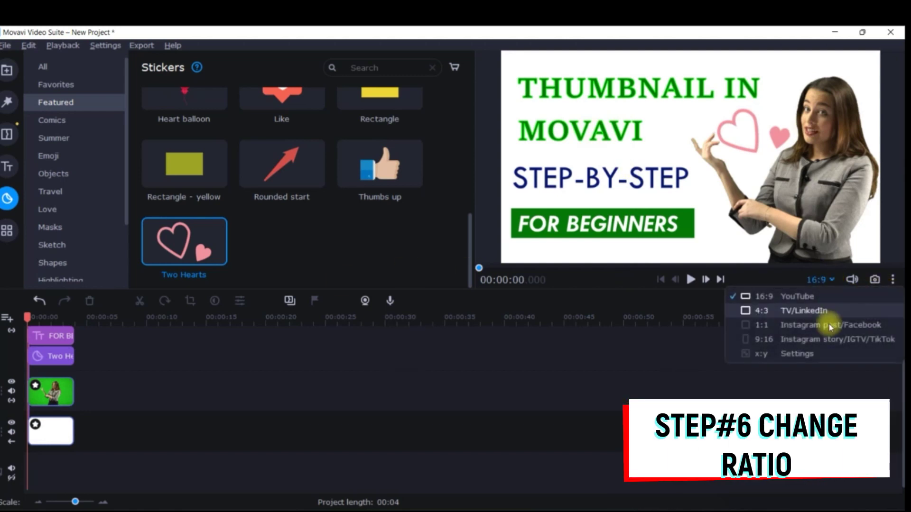
left_click(806, 353)
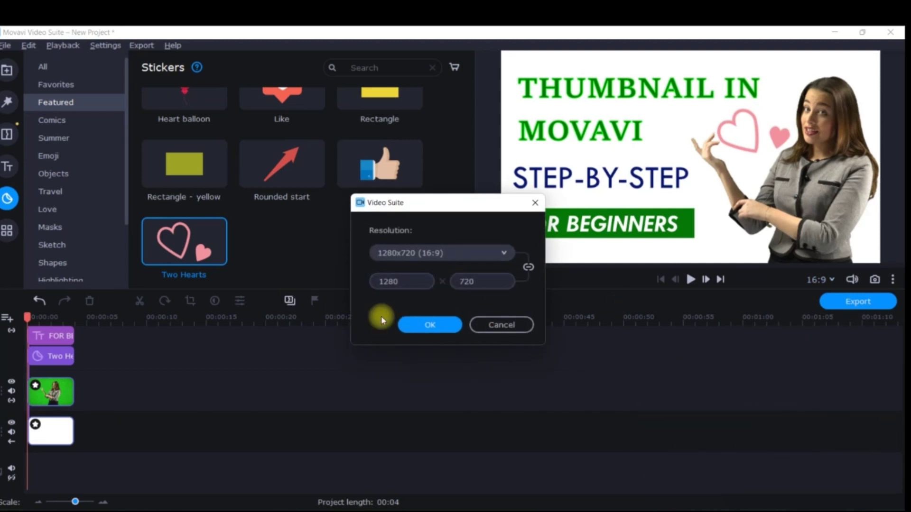
left_click(535, 206)
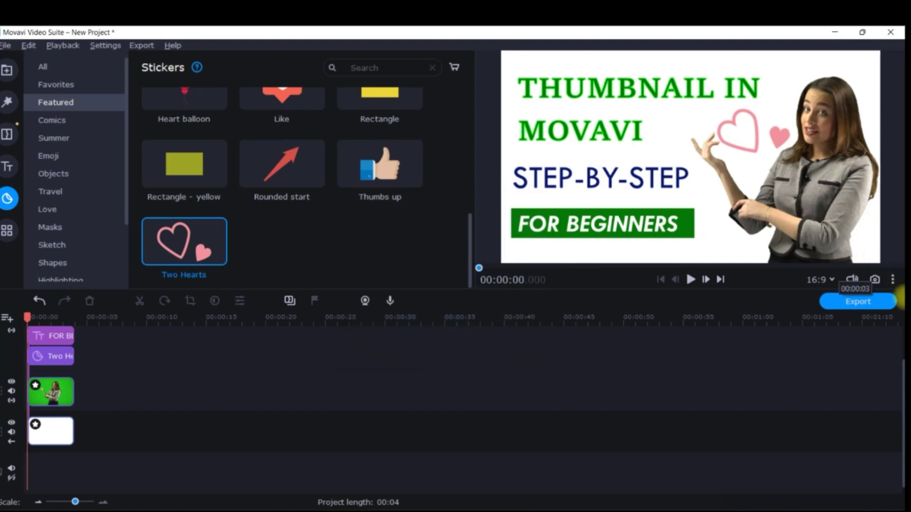
Open the snapshot save dialog for the finished thumbnail to review the destination folder, and close it without saving.
left_click(875, 280)
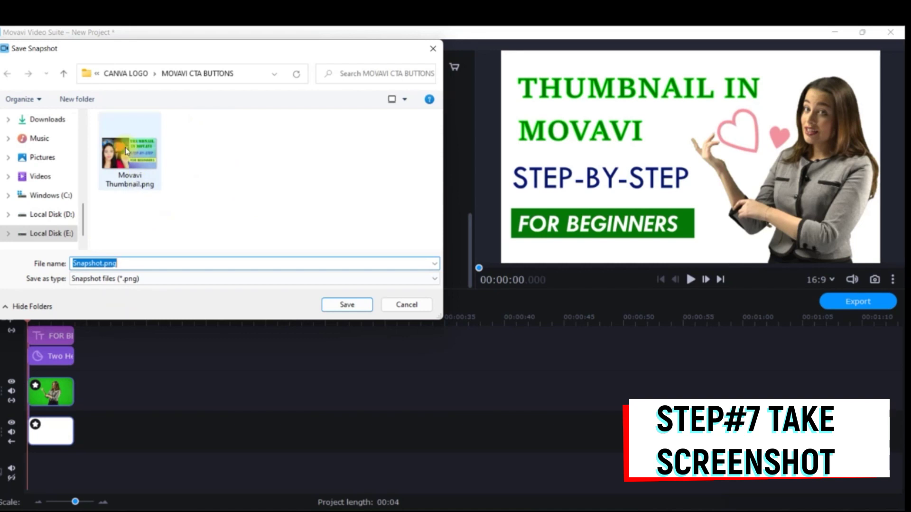
left_click(432, 49)
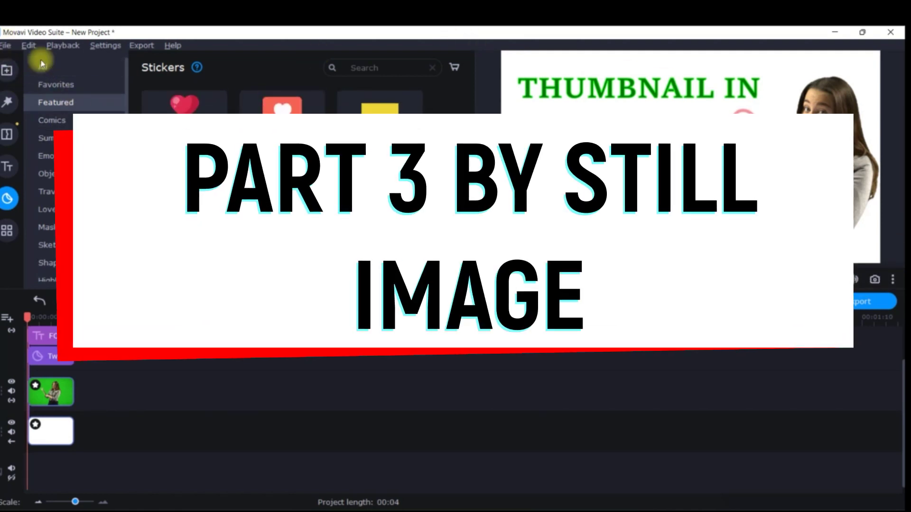
scroll(250, 105, "up", 1)
scroll(250, 104, "down", 1)
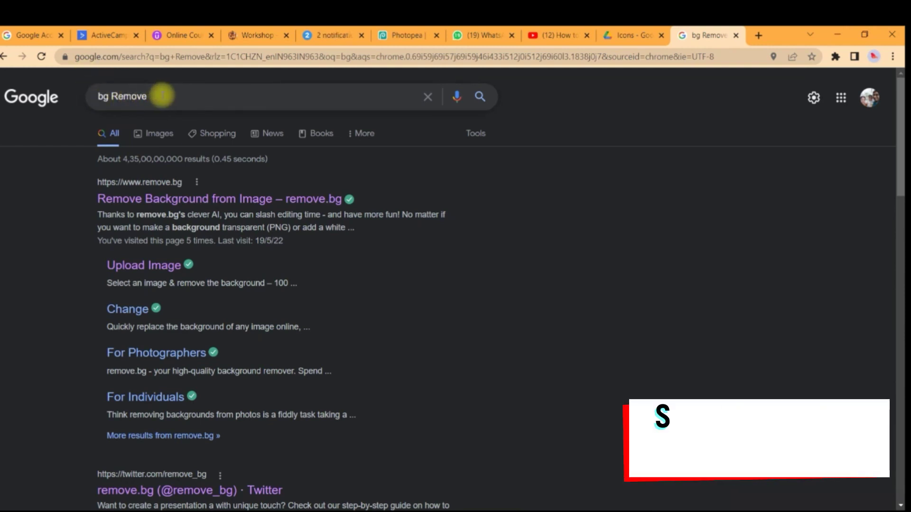
Switch to the Chrome browser, open remove.bg from the search results and start an image upload.
left_click(115, 202)
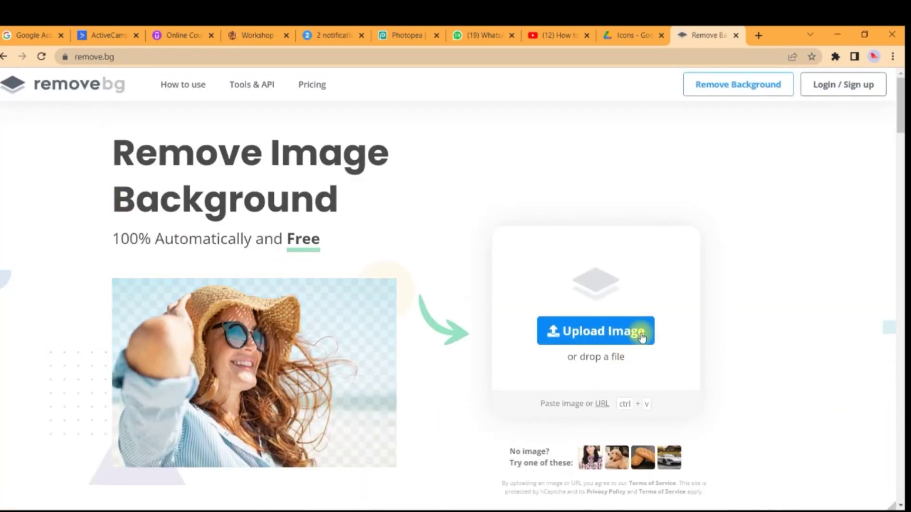
left_click(609, 335)
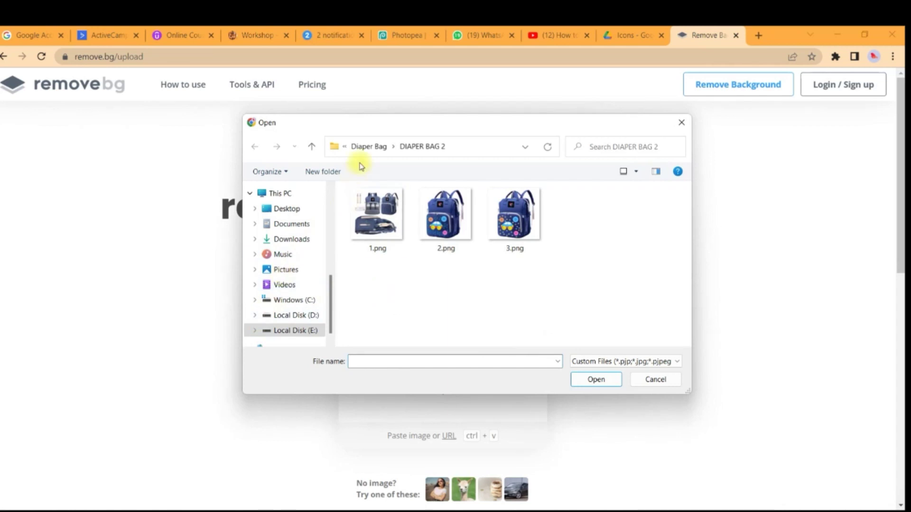
Upload 20220131_104912.jpg from the FOR YOUTUBE > ESSENTIALS > stills folder on Local Disk (E:) for background removal.
left_click(280, 330)
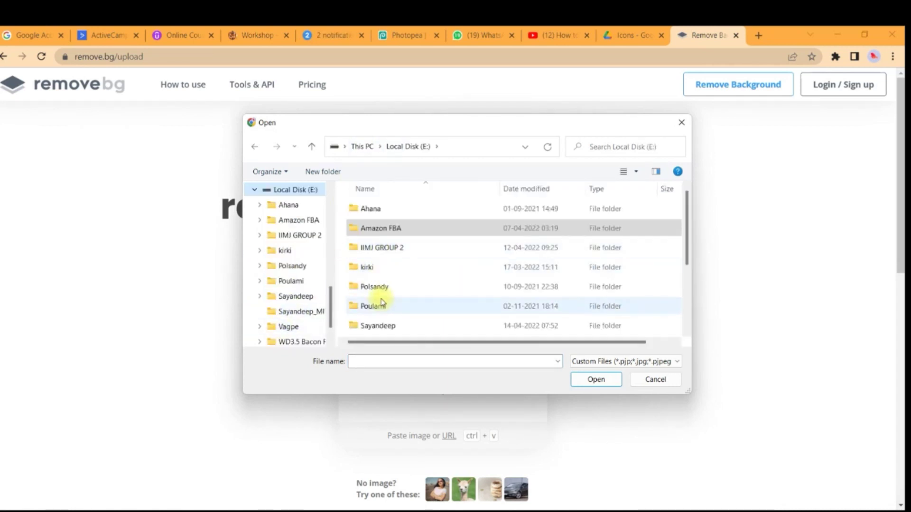
scroll(386, 256, "down", 2)
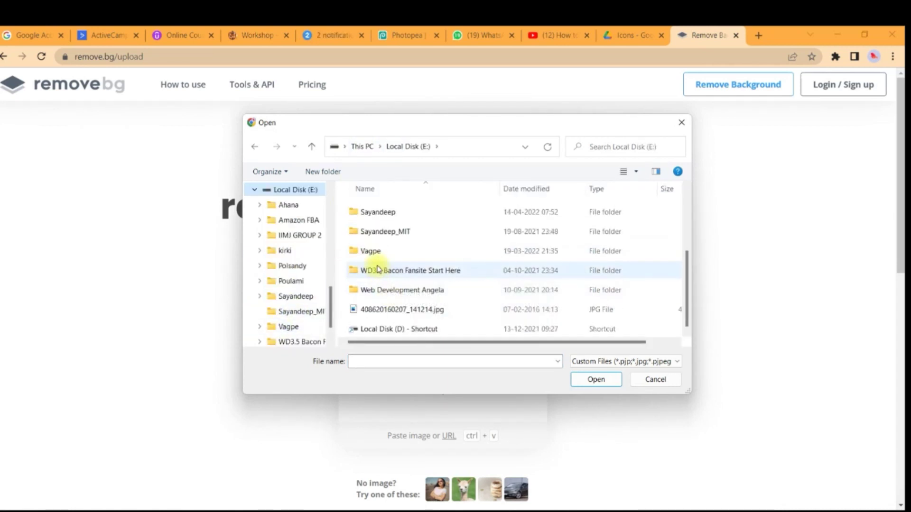
left_click(378, 255)
double_click(378, 256)
double_click(380, 209)
double_click(387, 209)
double_click(439, 214)
key("alt+Left")
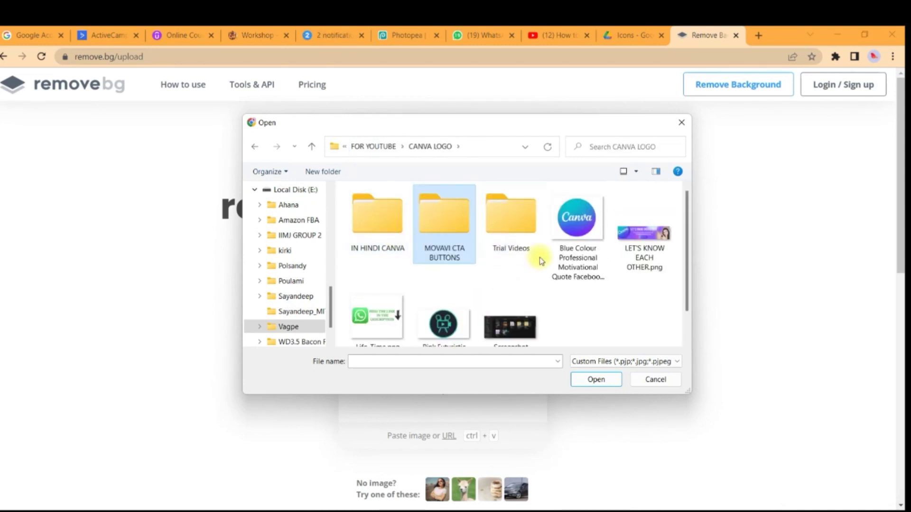
scroll(539, 260, "down", 1)
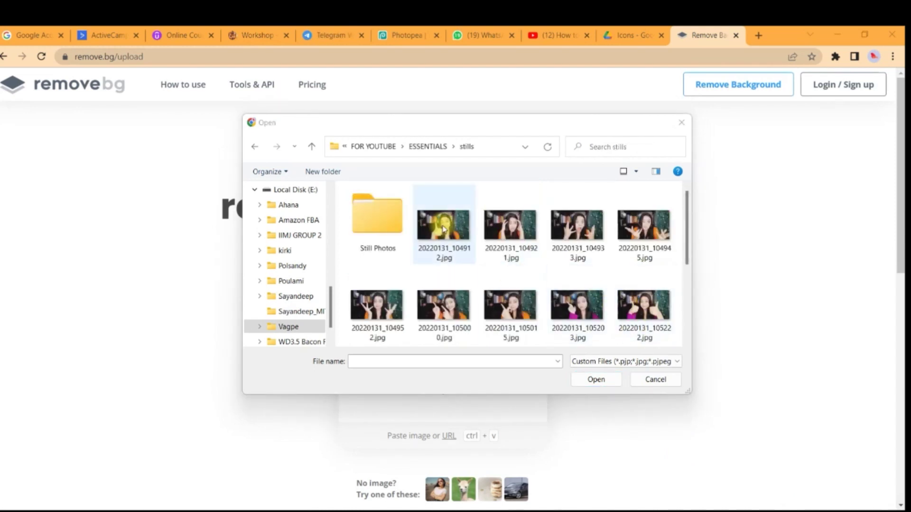
scroll(522, 304, "down", 1)
left_click(444, 226)
left_click(612, 378)
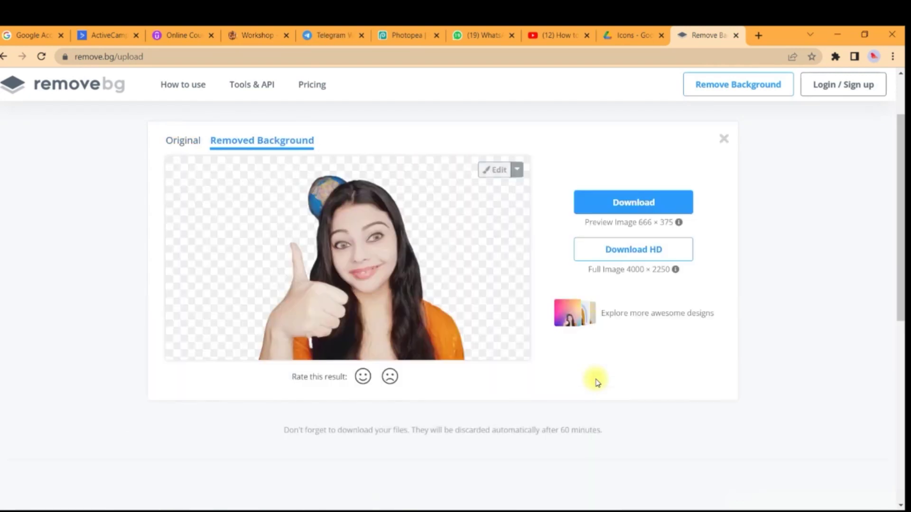
Download the background-free preview image, open it for editing and erase the globe behind the woman's head.
left_click(392, 306)
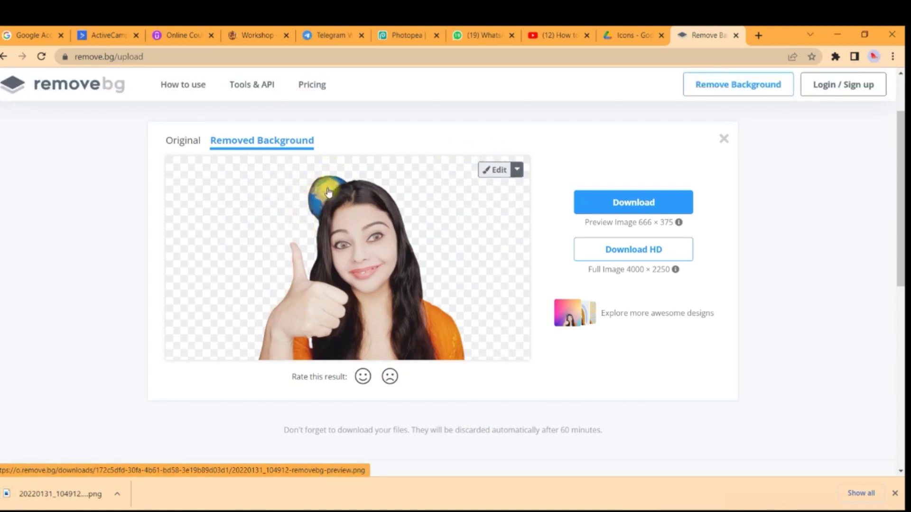
left_click(514, 169)
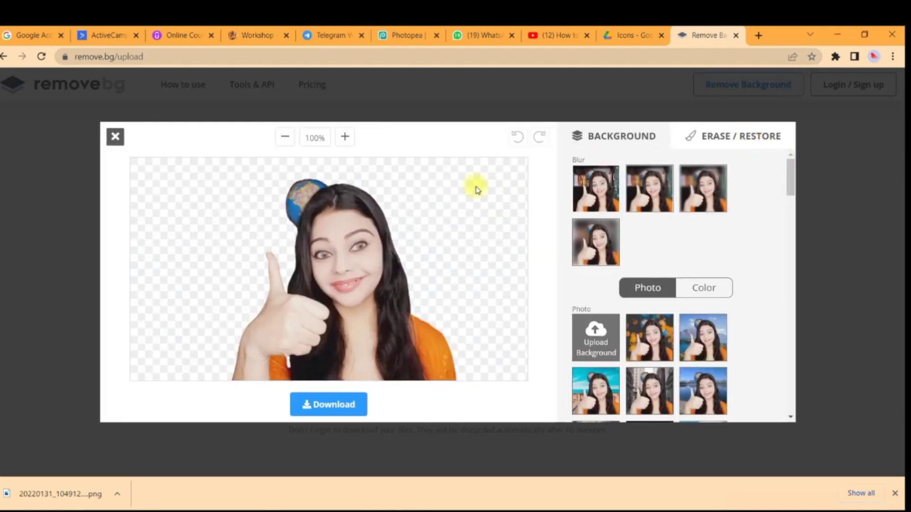
left_click(726, 135)
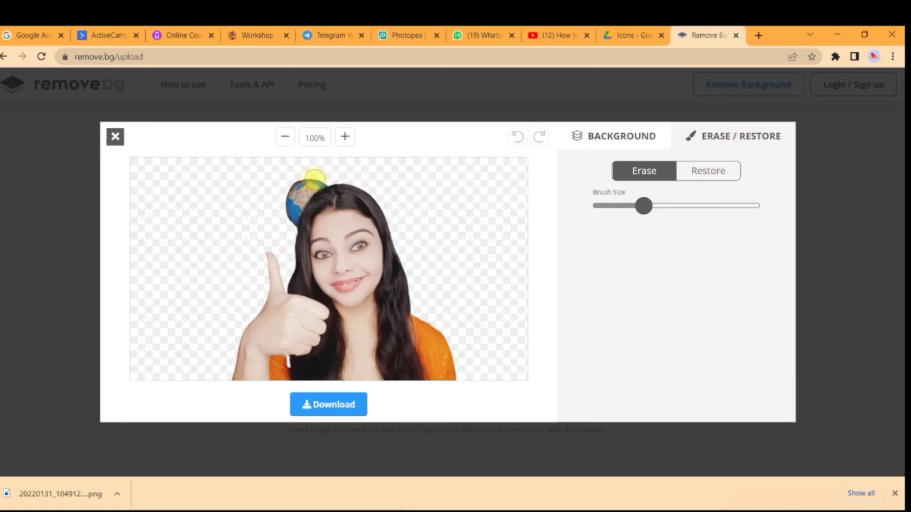
left_click_drag(302, 189, 291, 213)
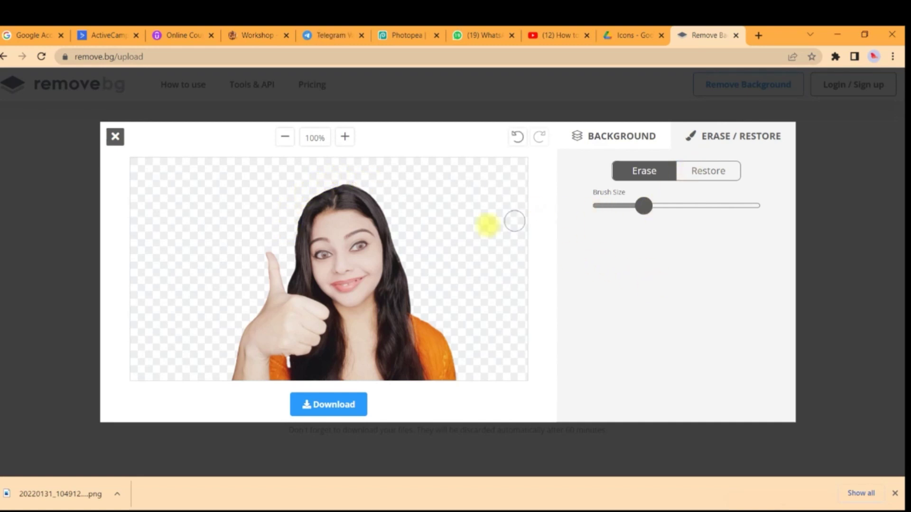
Restore the area along the hair where the globe was and erase the leftover background there with a smaller brush.
left_click(720, 173)
mouse_move(363, 197)
left_mouse_down()
mouse_move(336, 181)
mouse_move(290, 239)
left_mouse_up()
left_click(656, 167)
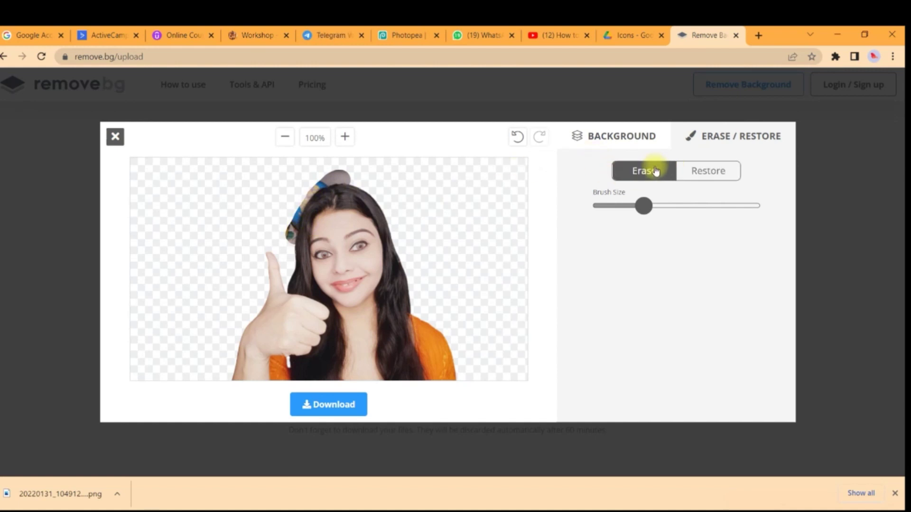
left_click_drag(644, 210, 613, 212)
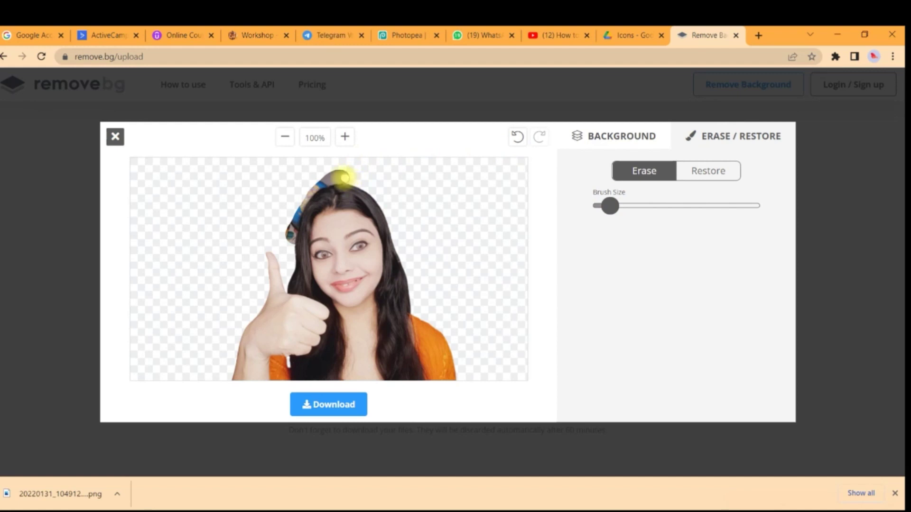
mouse_move(341, 179)
left_mouse_down()
mouse_move(297, 203)
mouse_move(286, 248)
mouse_move(314, 188)
mouse_move(330, 175)
left_mouse_up()
left_click_drag(287, 222, 301, 240)
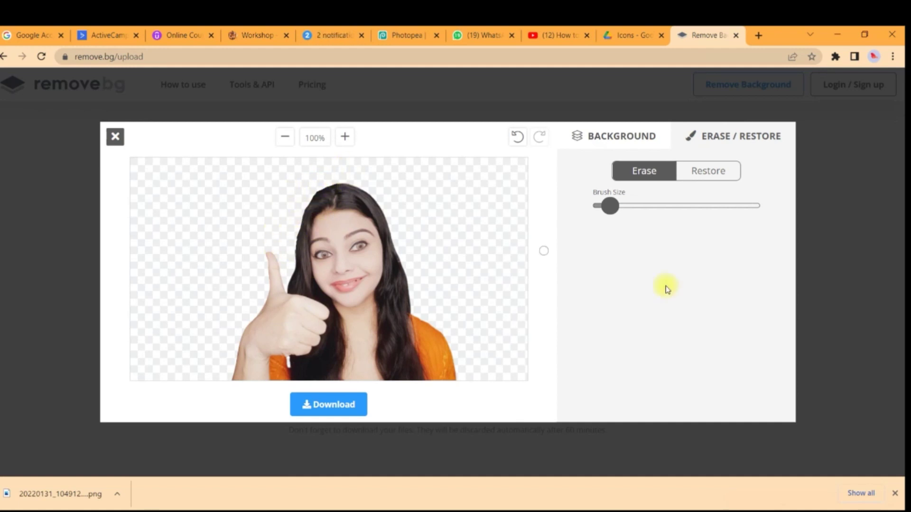
Download the edited cutout image and show the downloaded file in its folder.
left_click(337, 411)
left_click(447, 289)
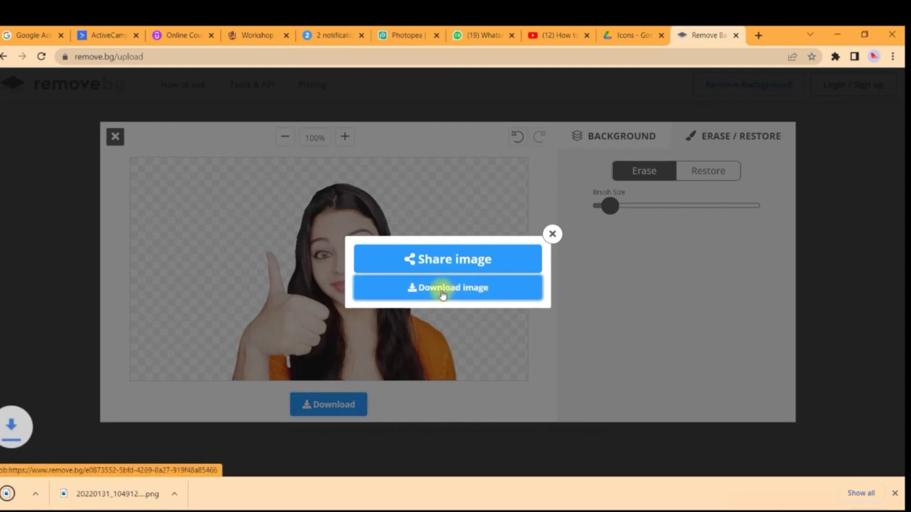
left_click(110, 495)
left_click(158, 460)
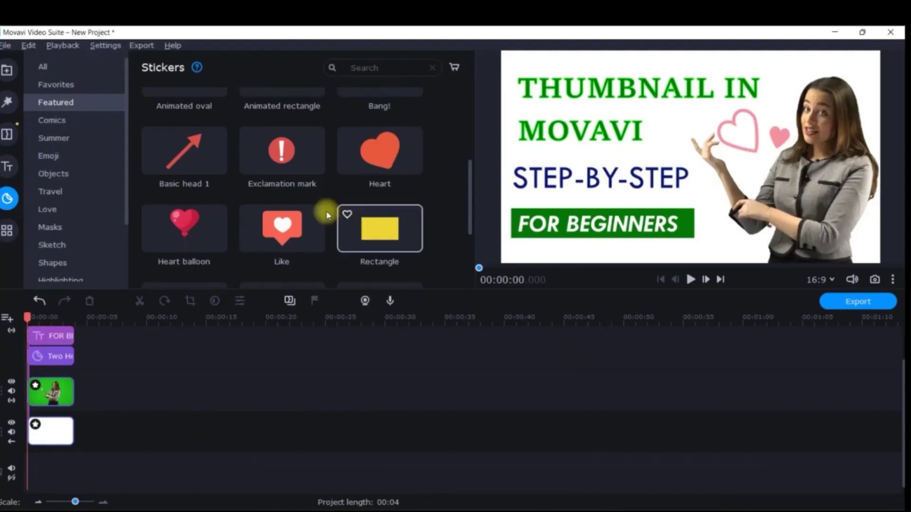
Switch to Movavi Video Suite and import the downloaded 20220131_104912-removebg-preview (1).png into the media bin.
left_click(7, 71)
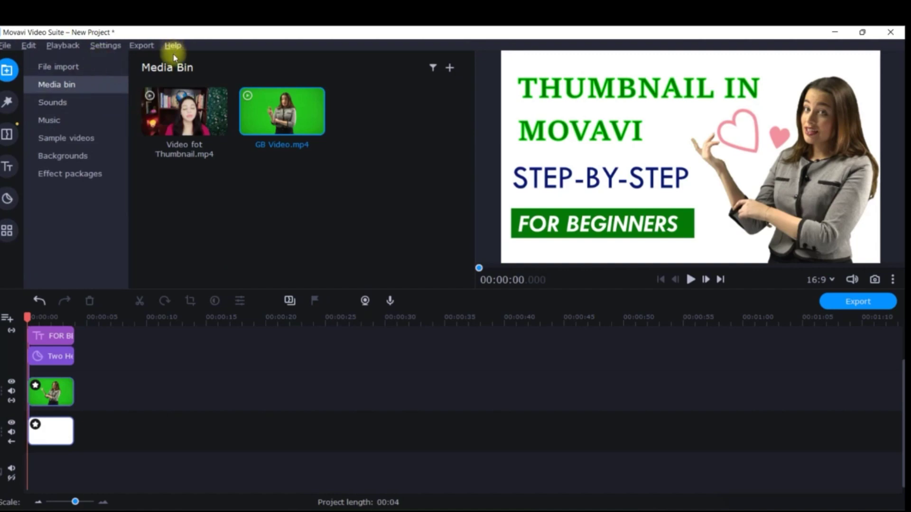
key("alt+Tab")
left_click_drag(445, 237, 234, 220)
left_click(203, 189)
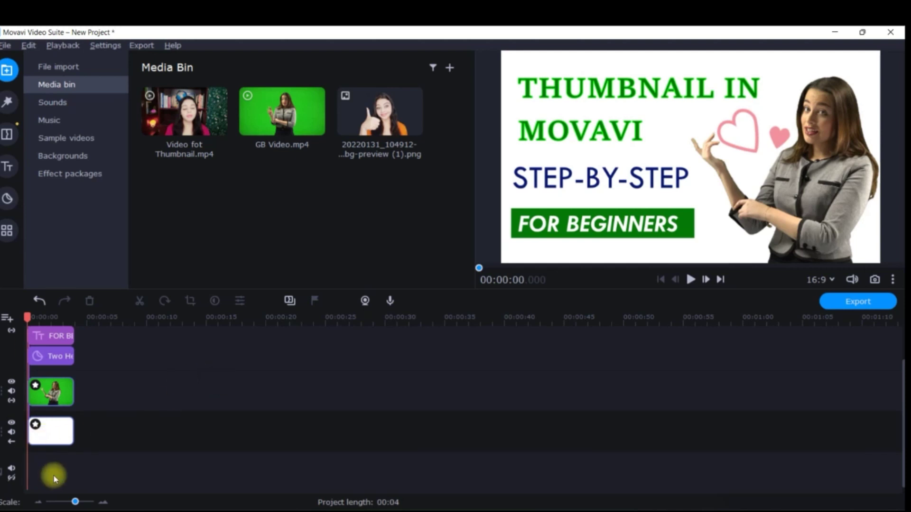
Delete all clips from the timeline and place the Bokeh background at the start of the main video track.
left_click_drag(55, 473, 55, 332)
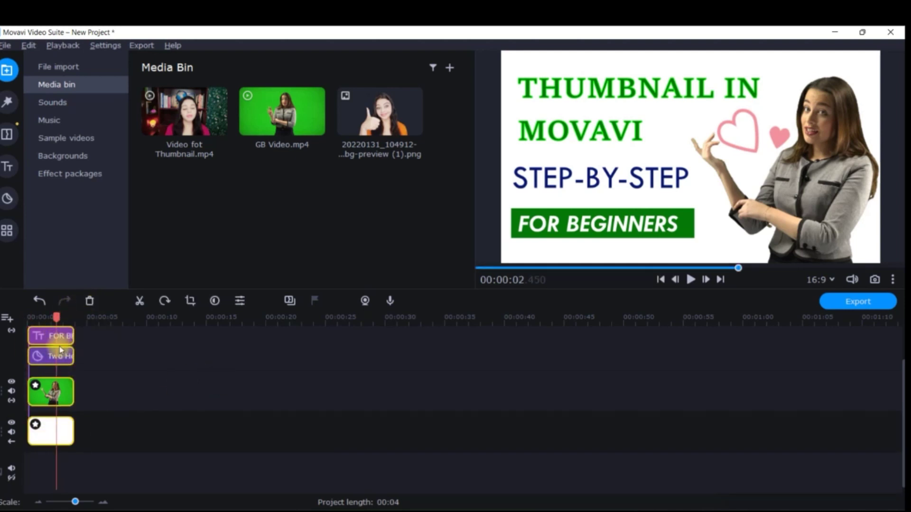
left_click(91, 305)
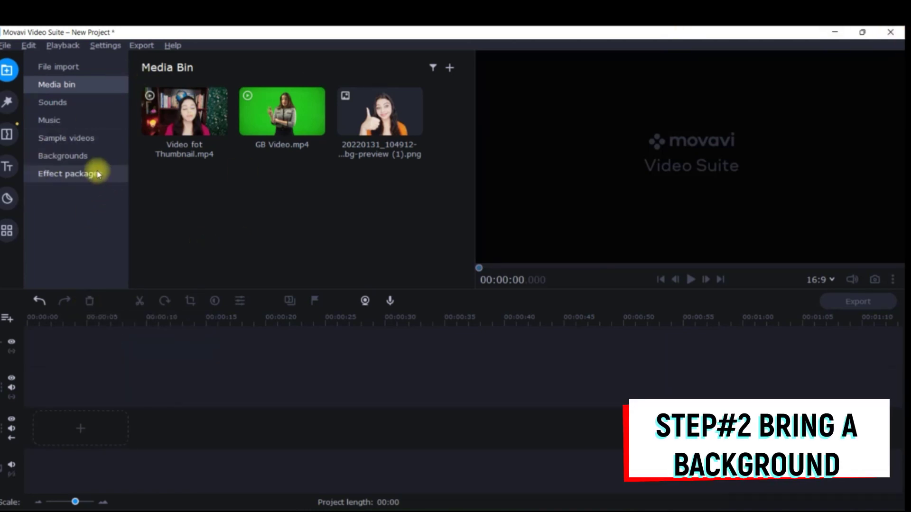
left_click(72, 158)
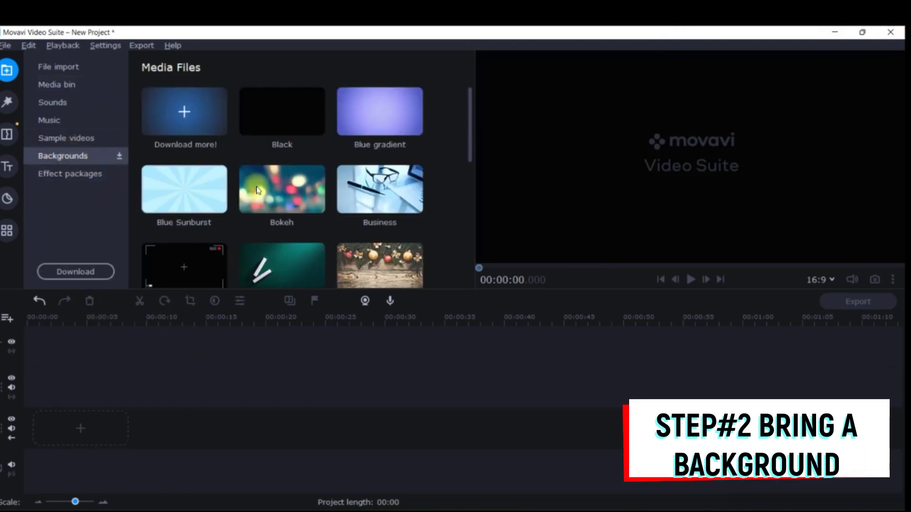
scroll(327, 198, "down", 1)
left_click_drag(316, 178, 26, 413)
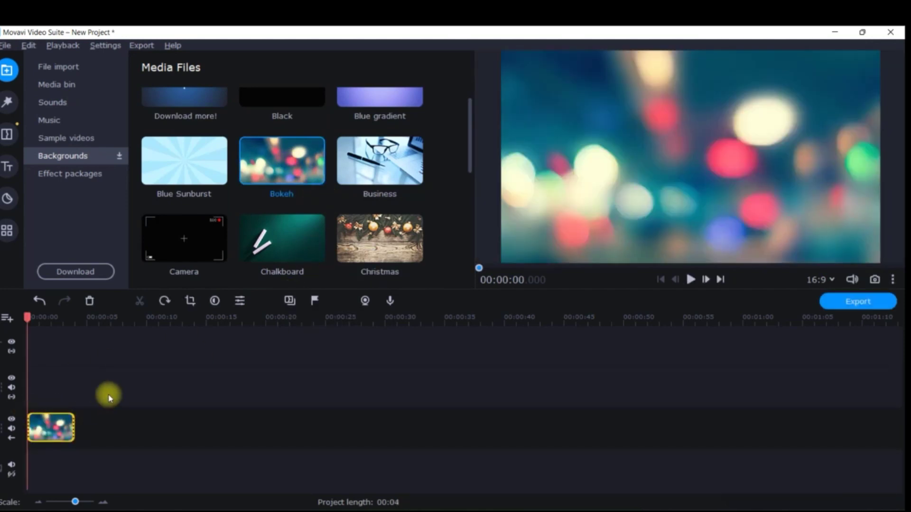
Place the cutout PNG on the track above the Bokeh background and apply the Side by side - right overlay.
left_click(65, 84)
left_click_drag(360, 111, 24, 374)
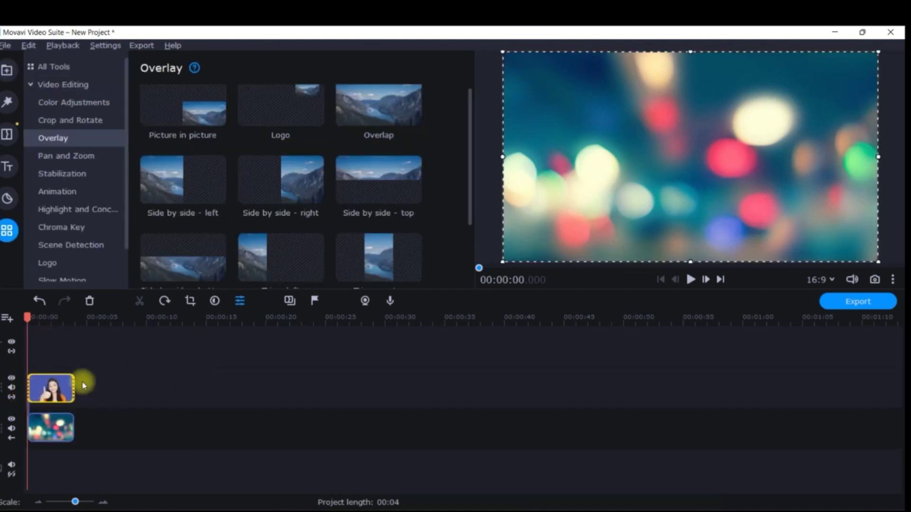
left_click(283, 177)
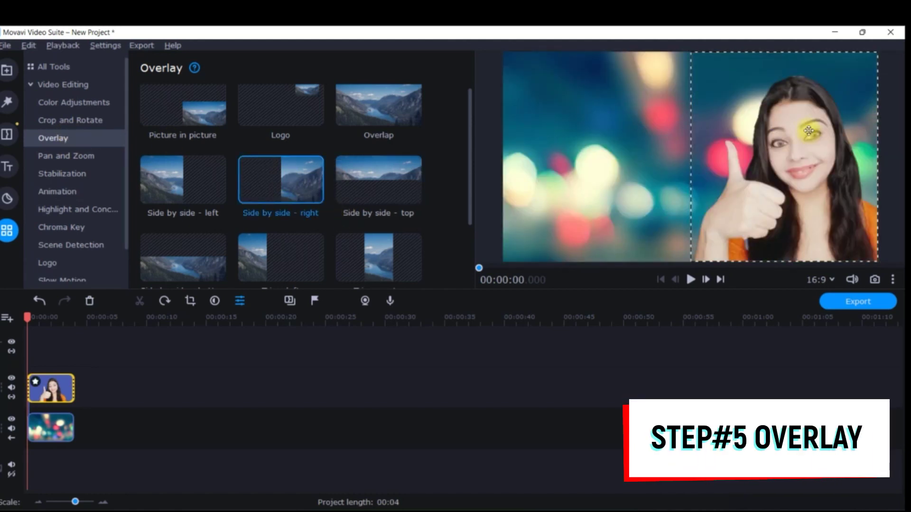
left_click(210, 443)
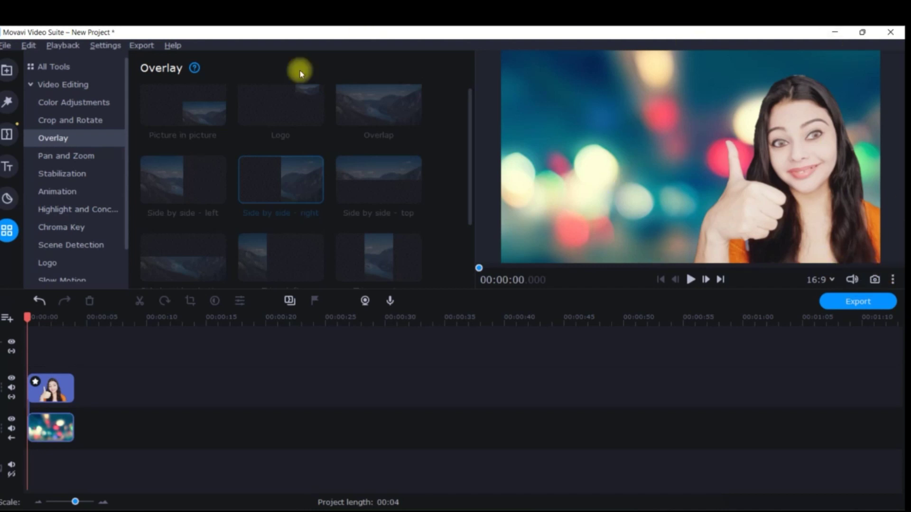
Add an orange Tahoma title THUMBNAIL IN MOVAVI at size 150 beside the woman and place a copy of it beneath.
left_click(8, 167)
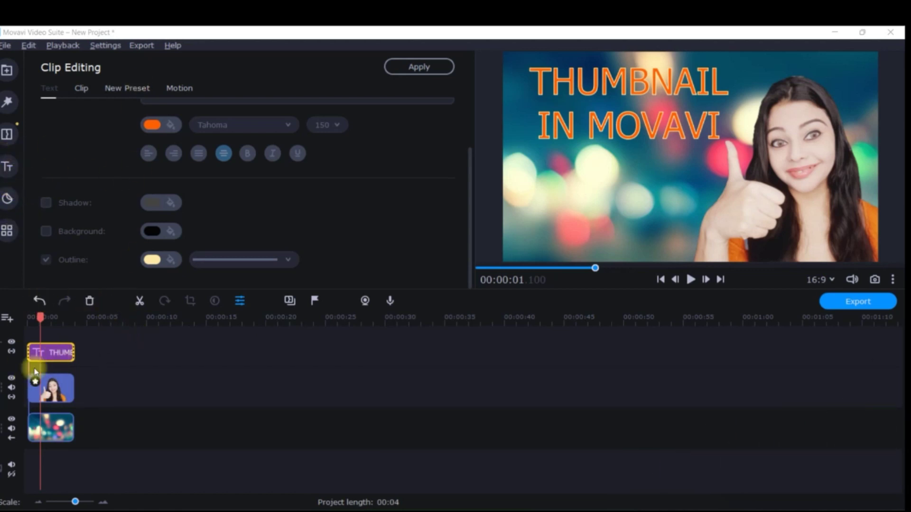
left_click(59, 352)
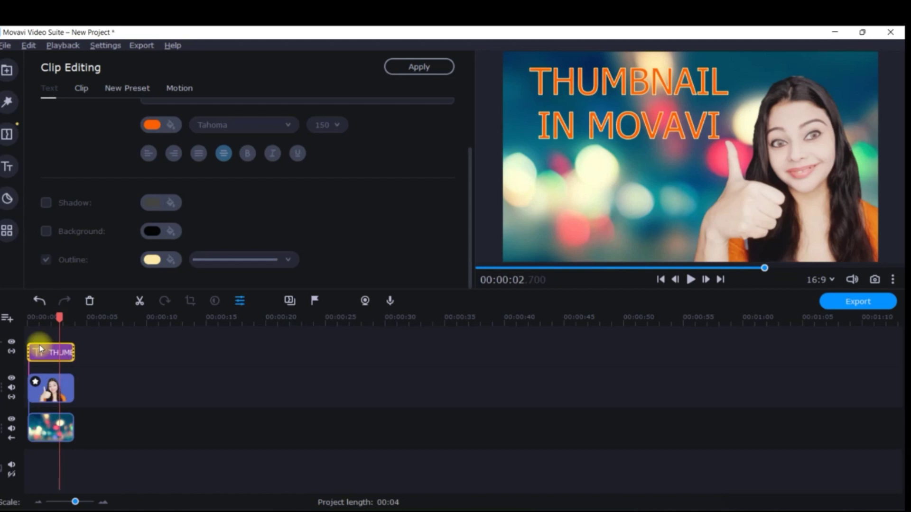
left_click_drag(52, 363, 44, 328)
left_click_drag(618, 105, 616, 194)
Set the lower title copy to size 100 with a black text colour and change its text to STEP-BY-STEP.
left_click(328, 130)
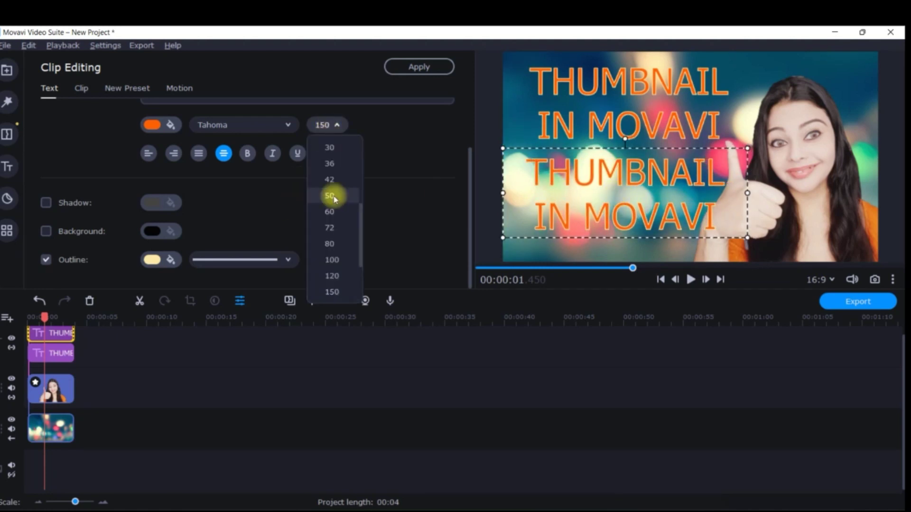
left_click(346, 261)
left_click_drag(502, 209, 502, 212)
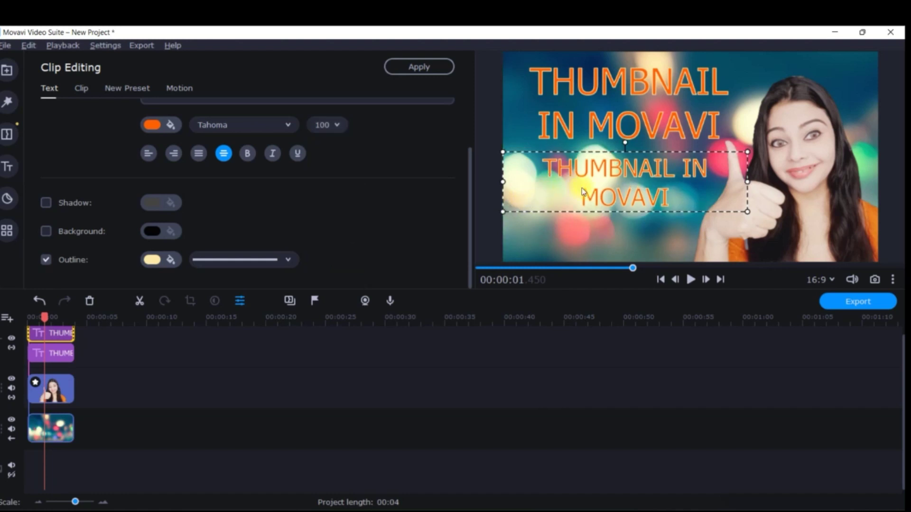
left_click(173, 126)
left_click(205, 195)
left_click(276, 194)
left_click(276, 181)
left_click(441, 199)
scroll(441, 199, "up", 3)
left_click_drag(242, 125, 142, 125)
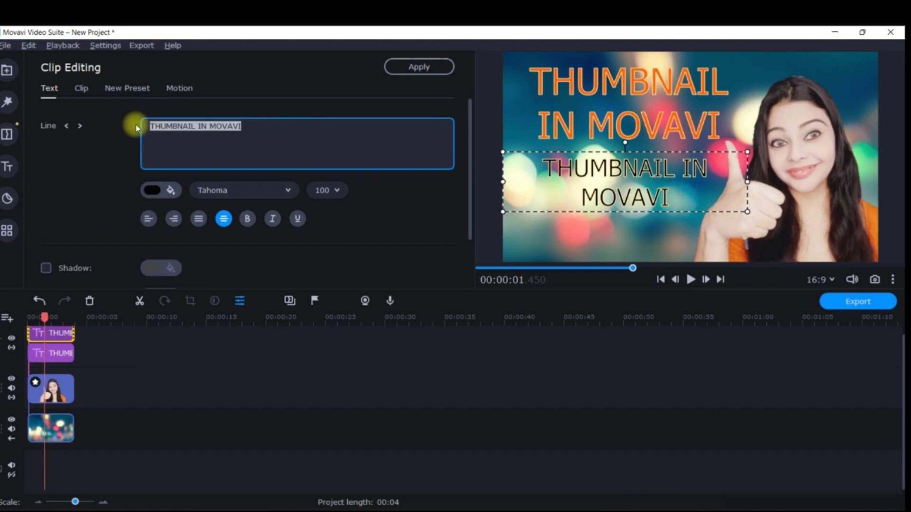
type("STEP-BY-STEP")
Duplicate the STEP-BY-STEP title below it, set the copy to Sitka at size 80 and change its text to FOR BEGINNERS.
left_click(69, 318)
key("ctrl+c")
key("ctrl+v")
left_click(247, 219)
scroll(327, 191, "down", 2)
left_click(247, 219)
left_click(244, 190)
scroll(336, 219, "up", 3)
left_click(223, 209)
left_click_drag(211, 125, 147, 126)
type("FOR BEGINNERS")
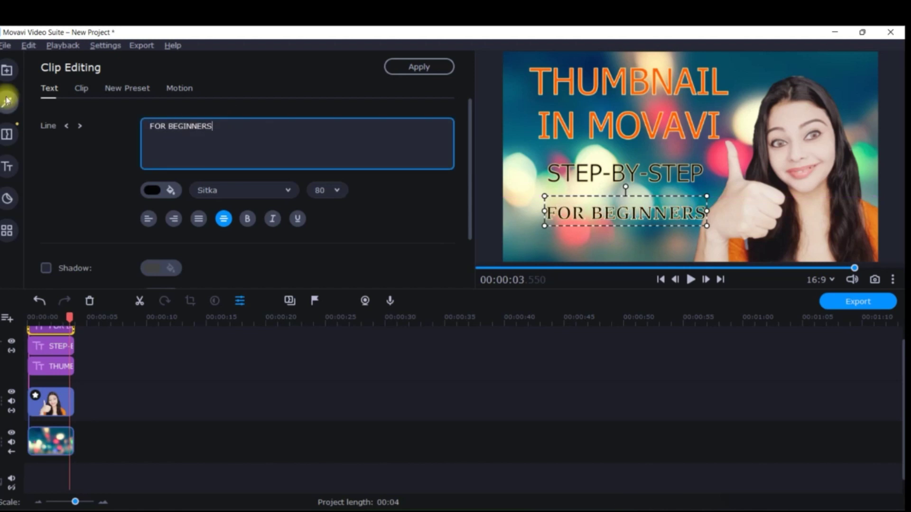
Give the FOR BEGINNERS title a white background and finish editing the title.
scroll(237, 213, "down", 1)
left_click(46, 260)
scroll(237, 213, "down", 1)
left_click(46, 260)
left_click(162, 231)
left_click(161, 286)
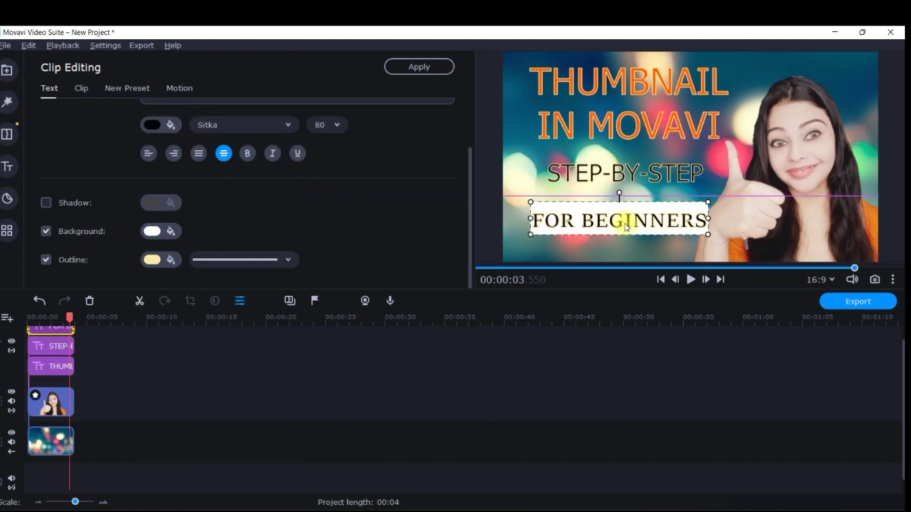
left_click(539, 335)
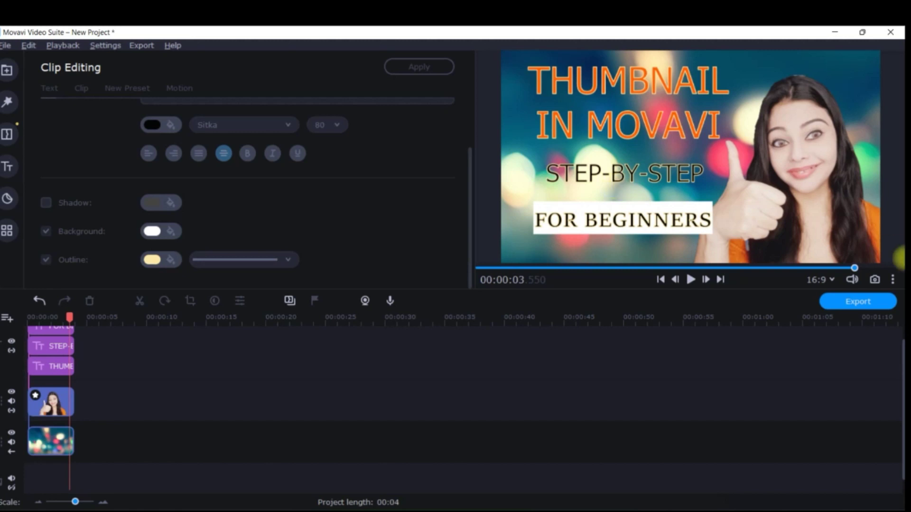
Open the snapshot save dialog for the Bokeh thumbnail and close it without saving.
left_click(874, 279)
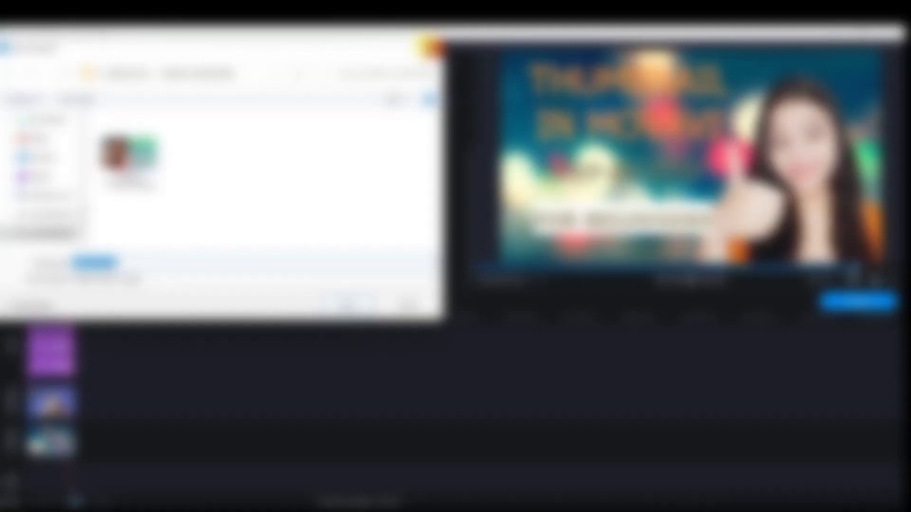
left_click(429, 48)
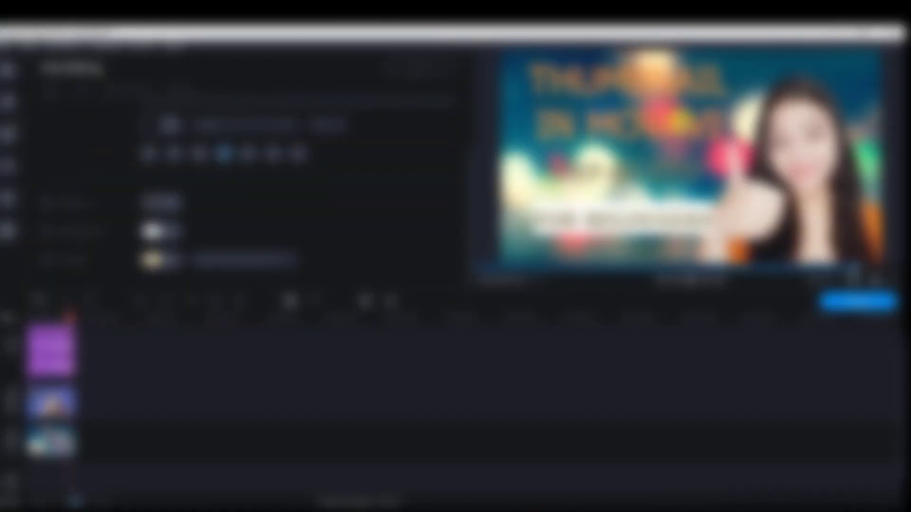